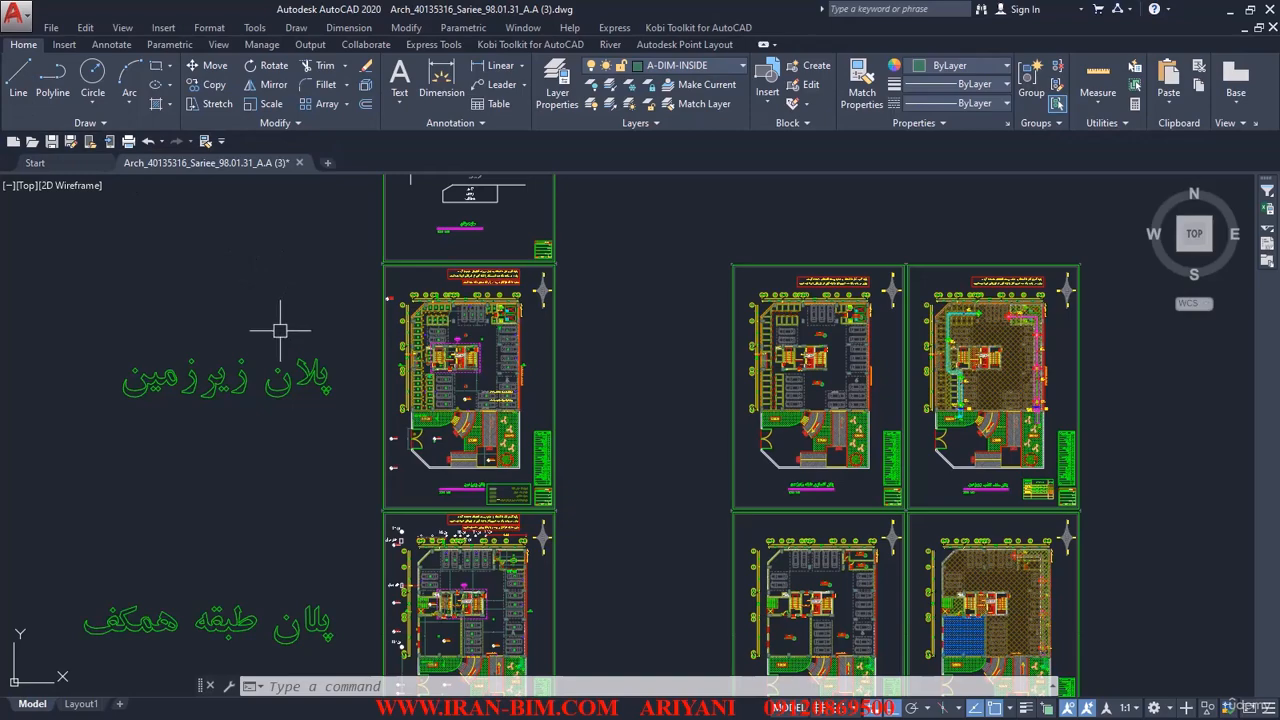
Examine the basement parking plan and the rows of floor plans arranged below it.
{"action": "middle_click_drag", "start_coordinate": [375, 399], "coordinate": [332, 374]}
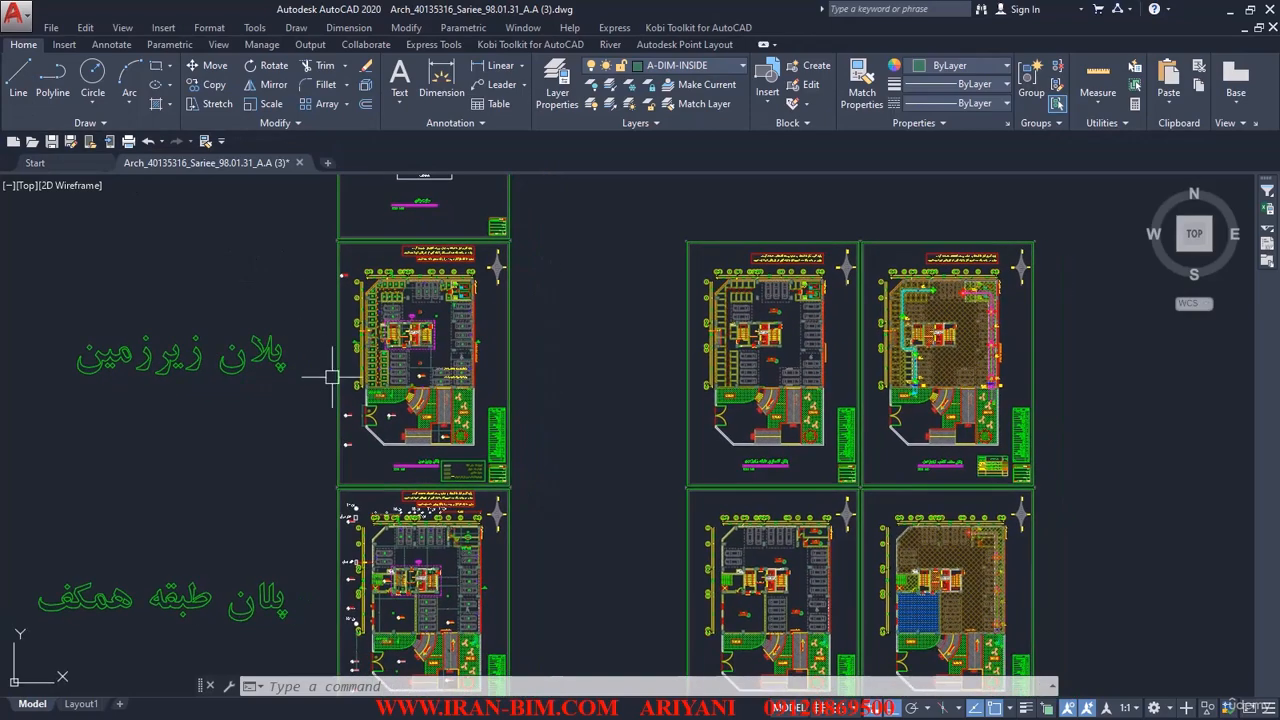
{"action": "scroll", "coordinate": [342, 357], "scroll_direction": "up", "scroll_amount": 2}
{"action": "scroll", "coordinate": [357, 317], "scroll_direction": "up", "scroll_amount": 5}
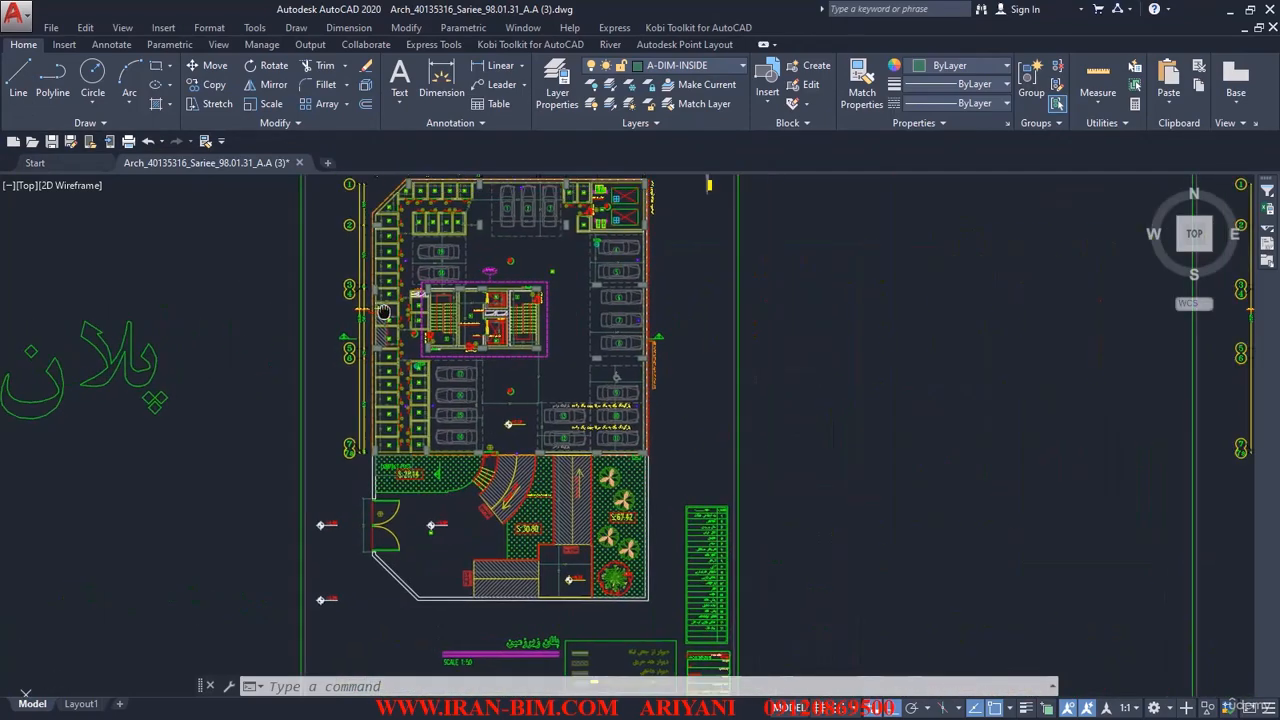
{"action": "scroll", "coordinate": [293, 308], "scroll_direction": "up", "scroll_amount": 2}
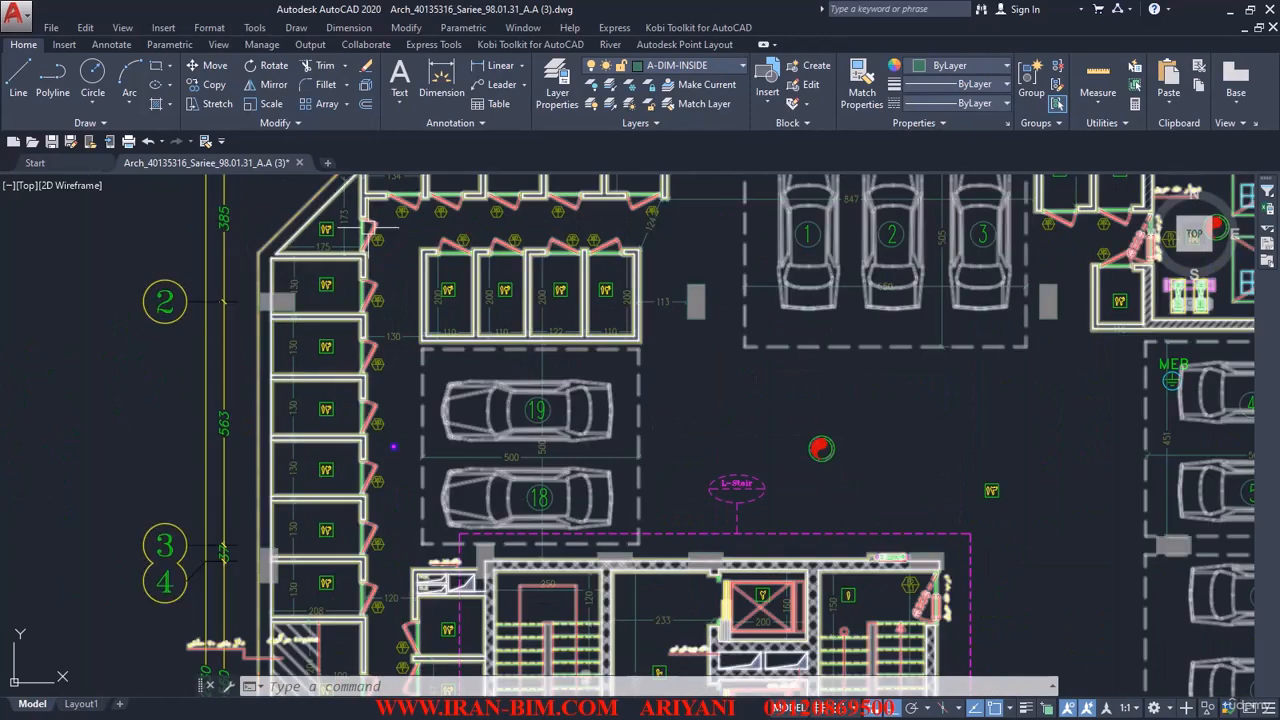
{"action": "scroll", "coordinate": [287, 278], "scroll_direction": "down", "scroll_amount": 2}
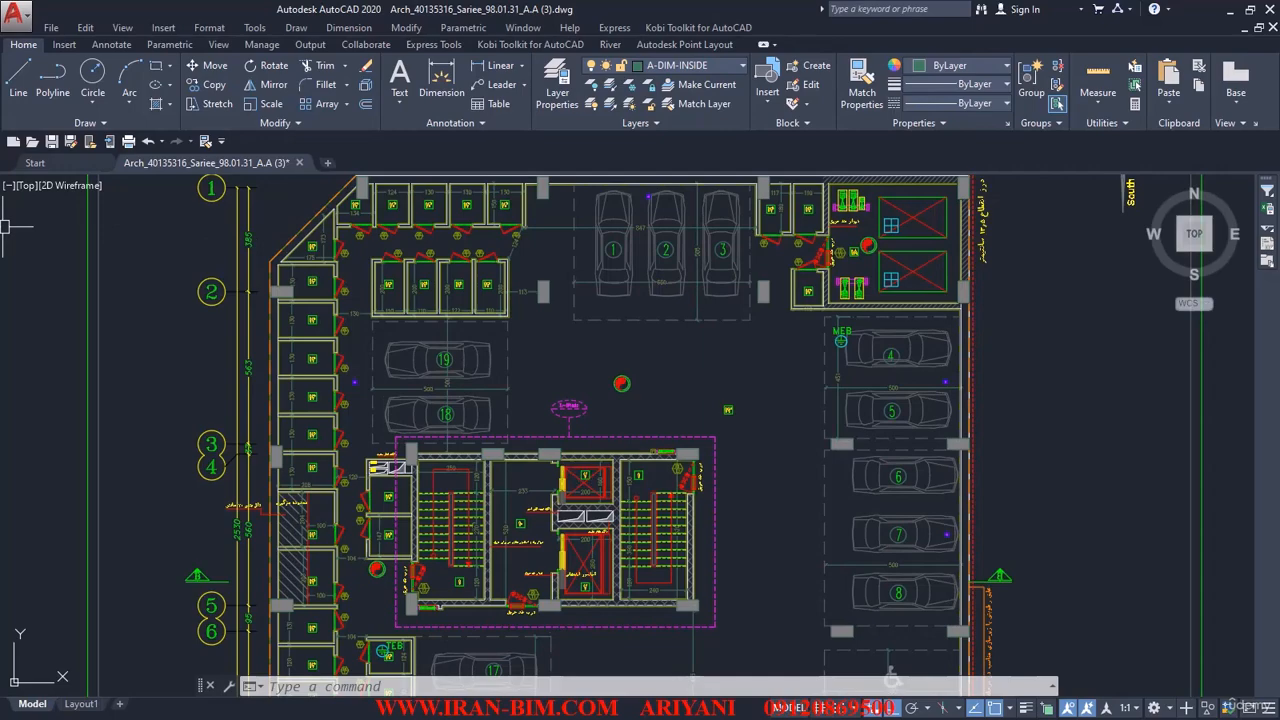
{"action": "scroll", "coordinate": [290, 322], "scroll_direction": "down", "scroll_amount": 5}
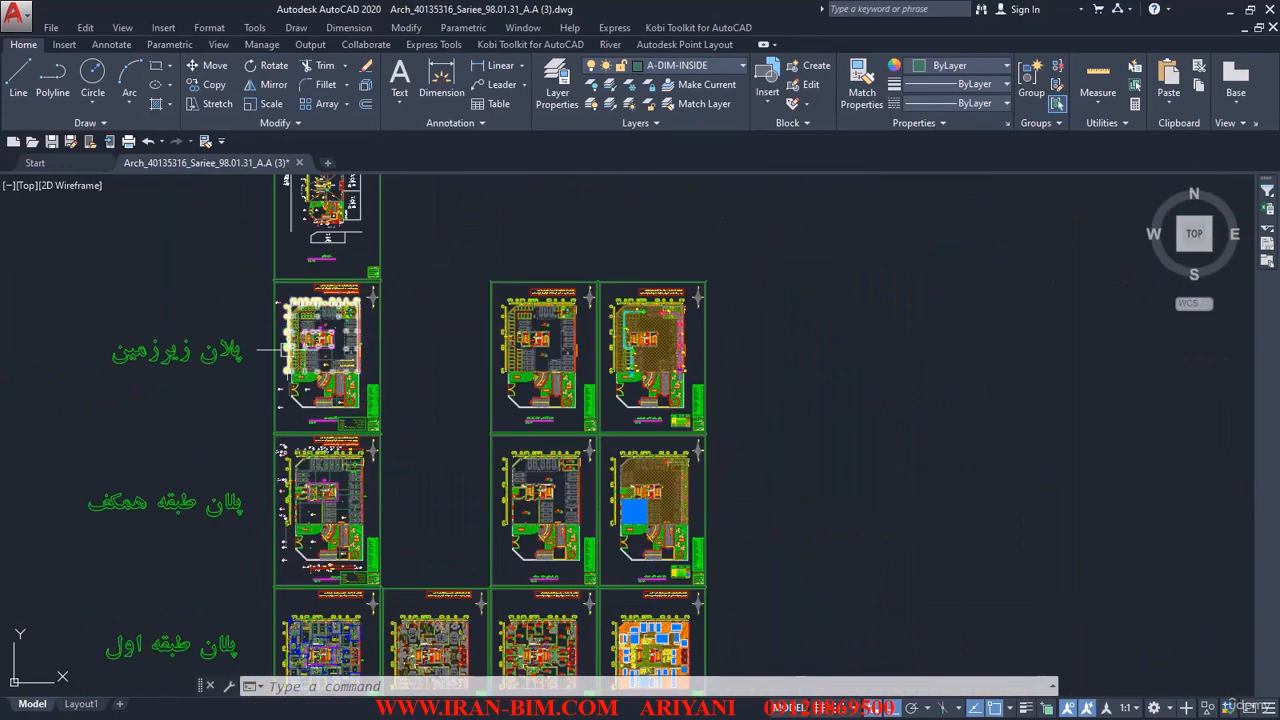
{"action": "middle_click_drag", "start_coordinate": [304, 441], "coordinate": [353, 341]}
{"action": "middle_click_drag", "start_coordinate": [381, 411], "coordinate": [329, 277]}
{"action": "middle_click_drag", "start_coordinate": [329, 433], "coordinate": [333, 245]}
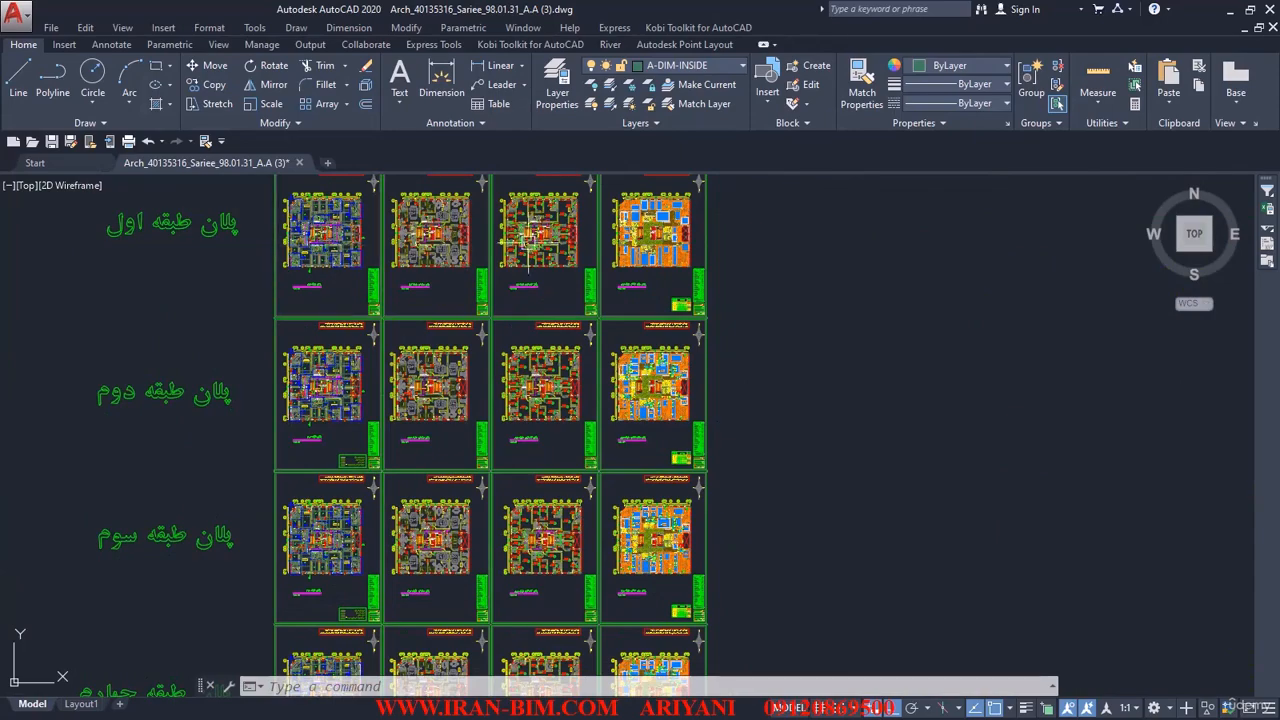
Examine the first-floor plan sheets and the remaining storeys down to the building sections and elevations.
{"action": "scroll", "coordinate": [643, 247], "scroll_direction": "up", "scroll_amount": 4}
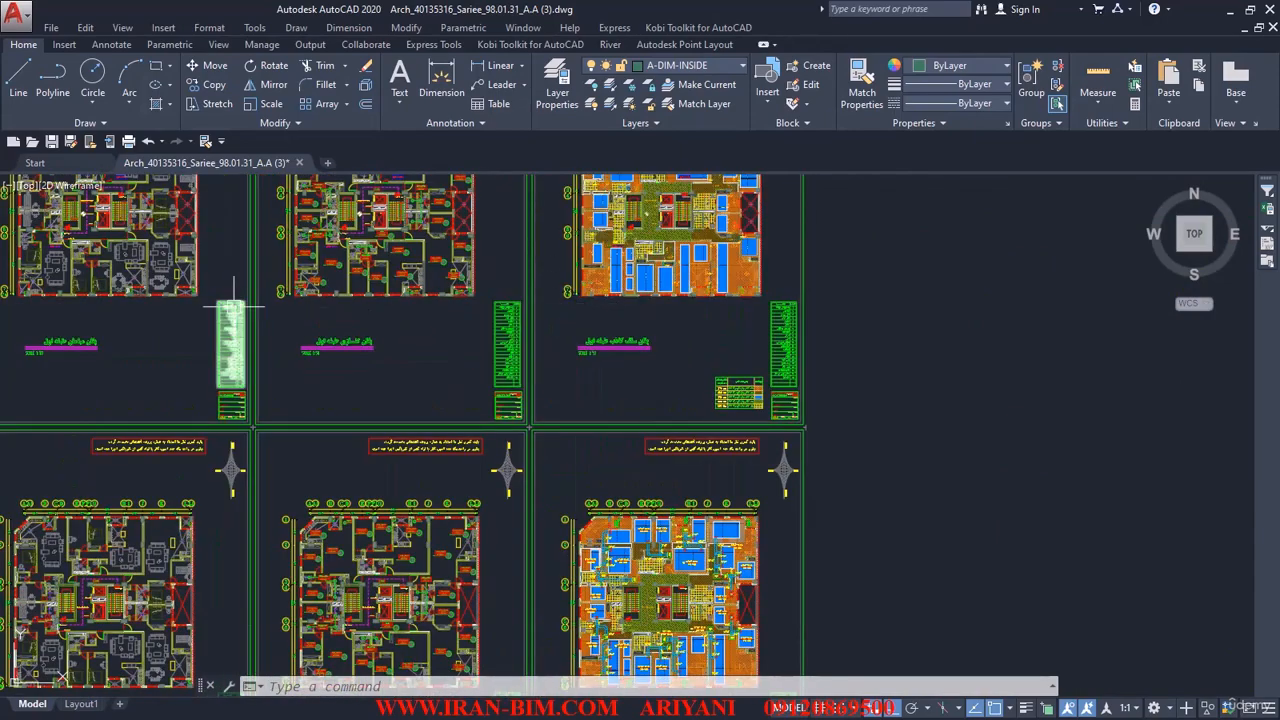
{"action": "middle_click_drag", "start_coordinate": [236, 307], "coordinate": [451, 314]}
{"action": "middle_click_drag", "start_coordinate": [338, 244], "coordinate": [496, 286]}
{"action": "scroll", "coordinate": [315, 291], "scroll_direction": "up", "scroll_amount": 2}
{"action": "scroll", "coordinate": [367, 266], "scroll_direction": "down", "scroll_amount": 4}
{"action": "scroll", "coordinate": [368, 279], "scroll_direction": "down", "scroll_amount": 4}
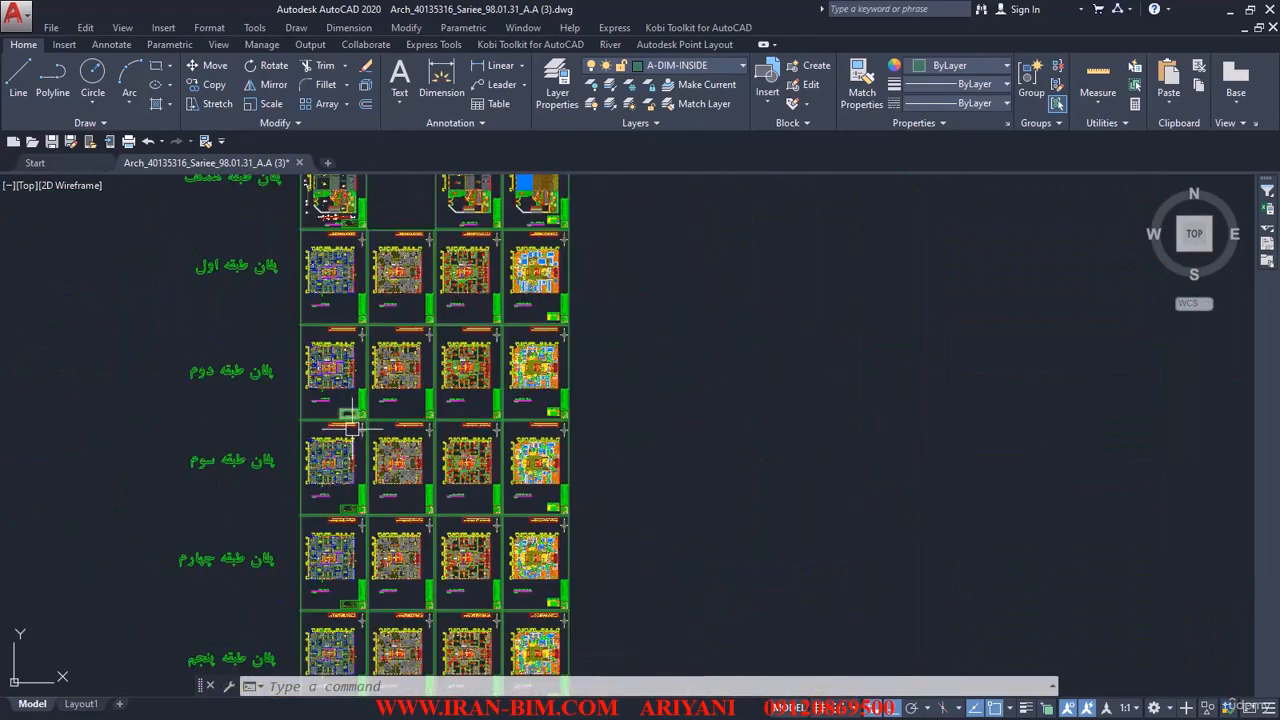
{"action": "middle_click_drag", "start_coordinate": [350, 417], "coordinate": [401, 188]}
{"action": "middle_click_drag", "start_coordinate": [430, 438], "coordinate": [462, 224]}
{"action": "scroll", "coordinate": [460, 463], "scroll_direction": "up", "scroll_amount": 10}
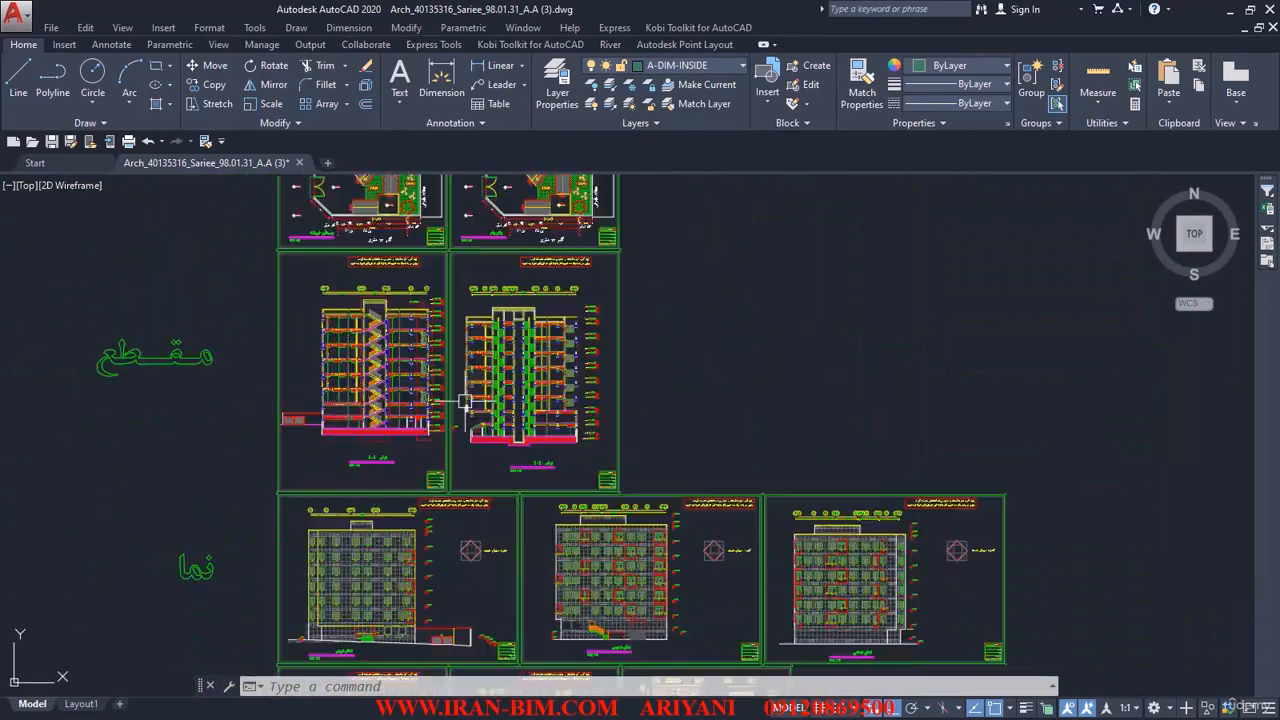
Read the architectural, structural and top-of-foundation level codes beside the lower storeys of section A-A.
{"action": "middle_click_drag", "start_coordinate": [396, 440], "coordinate": [781, 434]}
{"action": "scroll", "coordinate": [799, 507], "scroll_direction": "up", "scroll_amount": 4}
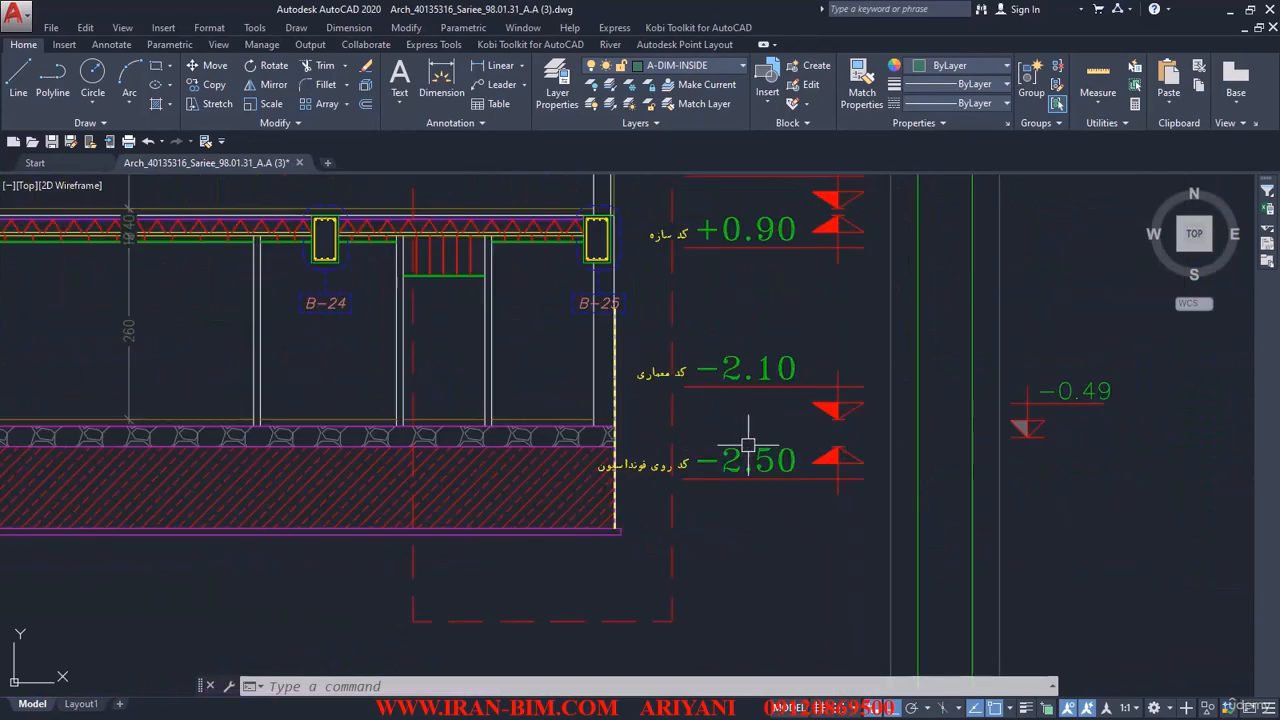
{"action": "scroll", "coordinate": [737, 380], "scroll_direction": "down", "scroll_amount": 3}
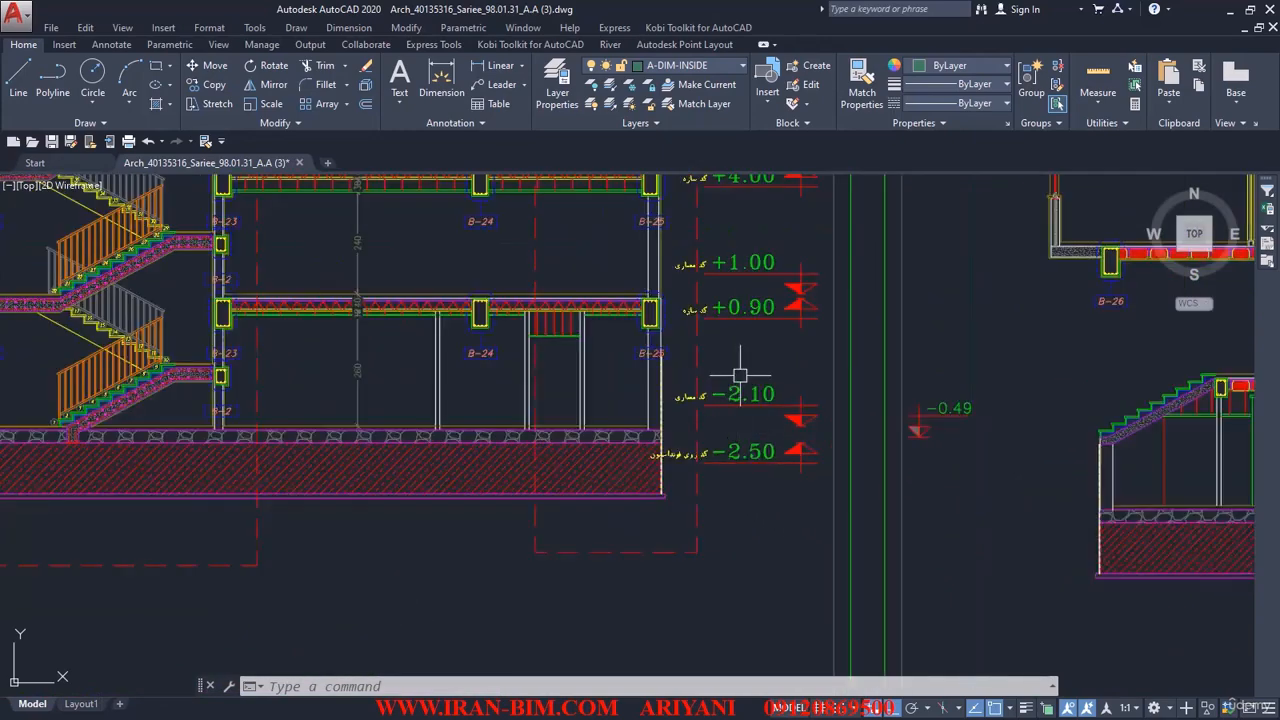
{"action": "mouse_move", "coordinate": [446, 411]}
{"action": "middle_mouse_down"}
{"action": "mouse_move", "coordinate": [909, 407]}
{"action": "mouse_move", "coordinate": [423, 423]}
{"action": "middle_mouse_up"}
{"action": "scroll", "coordinate": [793, 399], "scroll_direction": "up", "scroll_amount": 4}
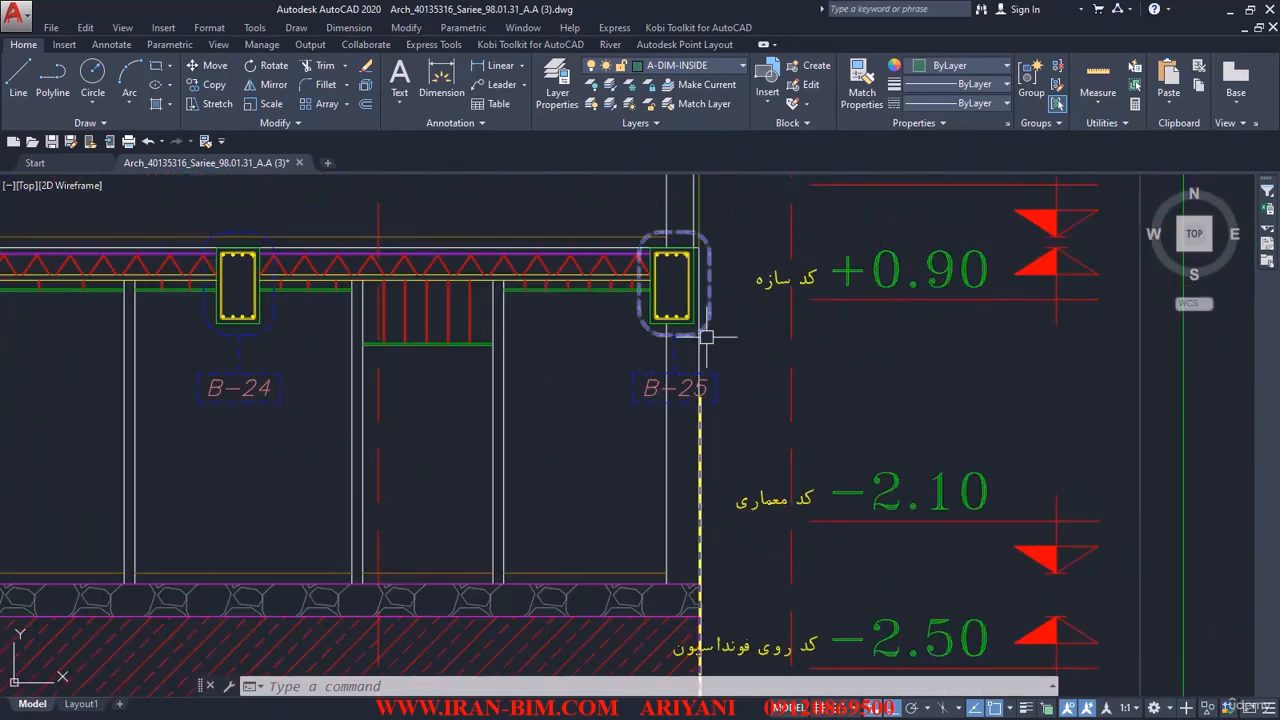
{"action": "middle_click_drag", "start_coordinate": [923, 504], "coordinate": [736, 399]}
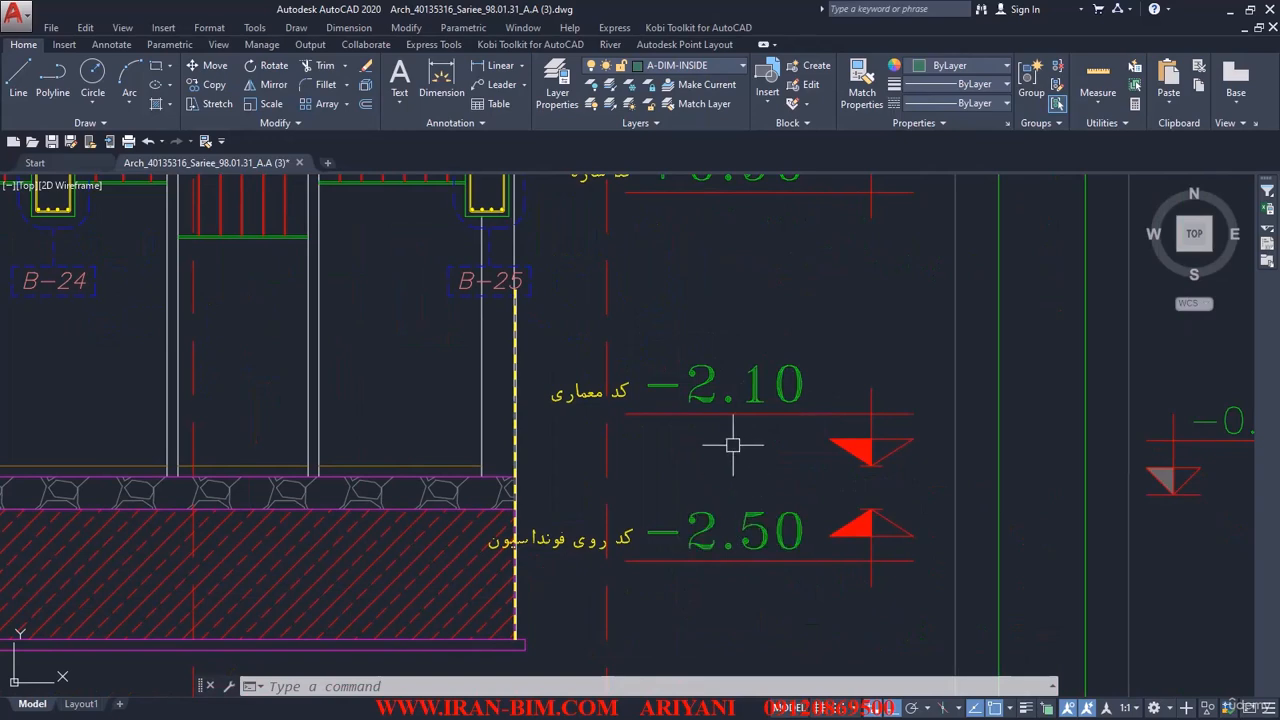
{"action": "middle_click_drag", "start_coordinate": [892, 517], "coordinate": [783, 528]}
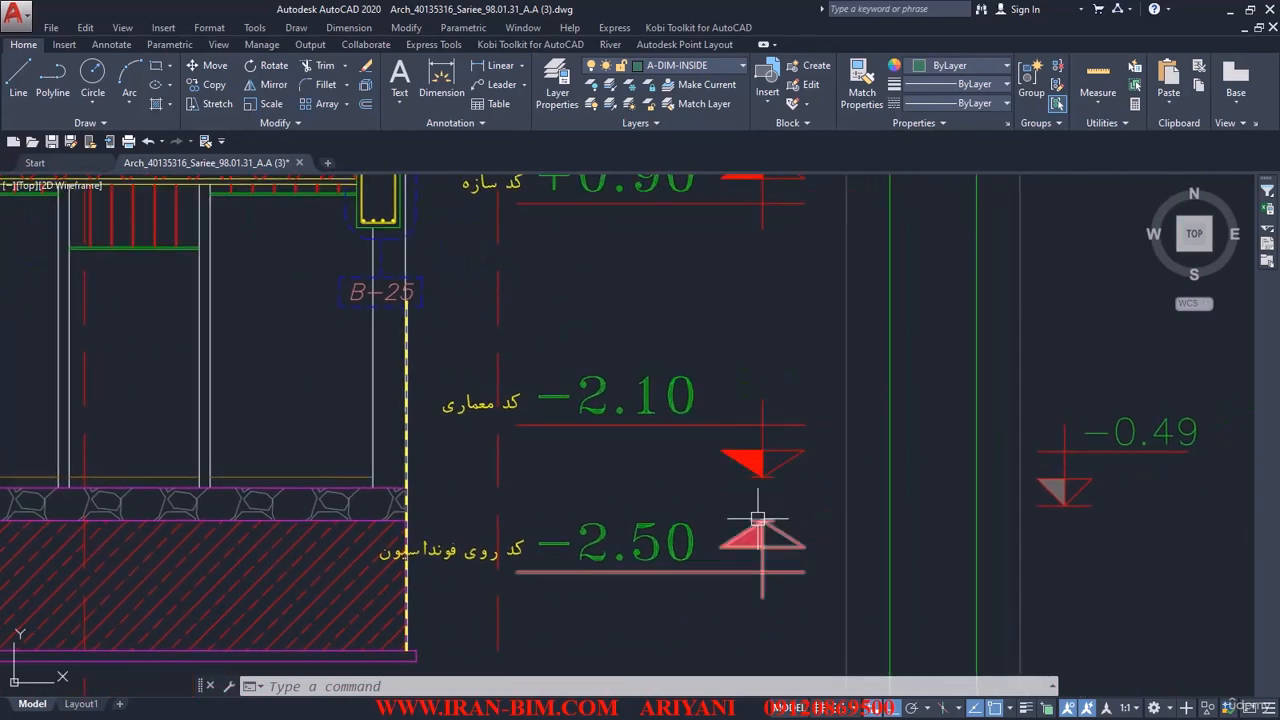
{"action": "middle_click_drag", "start_coordinate": [711, 323], "coordinate": [686, 423]}
{"action": "middle_click_drag", "start_coordinate": [686, 277], "coordinate": [686, 411]}
{"action": "middle_click_drag", "start_coordinate": [678, 305], "coordinate": [676, 411]}
{"action": "scroll", "coordinate": [687, 342], "scroll_direction": "down", "scroll_amount": 4}
{"action": "mouse_move", "coordinate": [692, 307]}
{"action": "middle_mouse_down"}
{"action": "mouse_move", "coordinate": [664, 356]}
{"action": "mouse_move", "coordinate": [606, 374]}
{"action": "middle_mouse_up"}
{"action": "scroll", "coordinate": [601, 333], "scroll_direction": "up", "scroll_amount": 2}
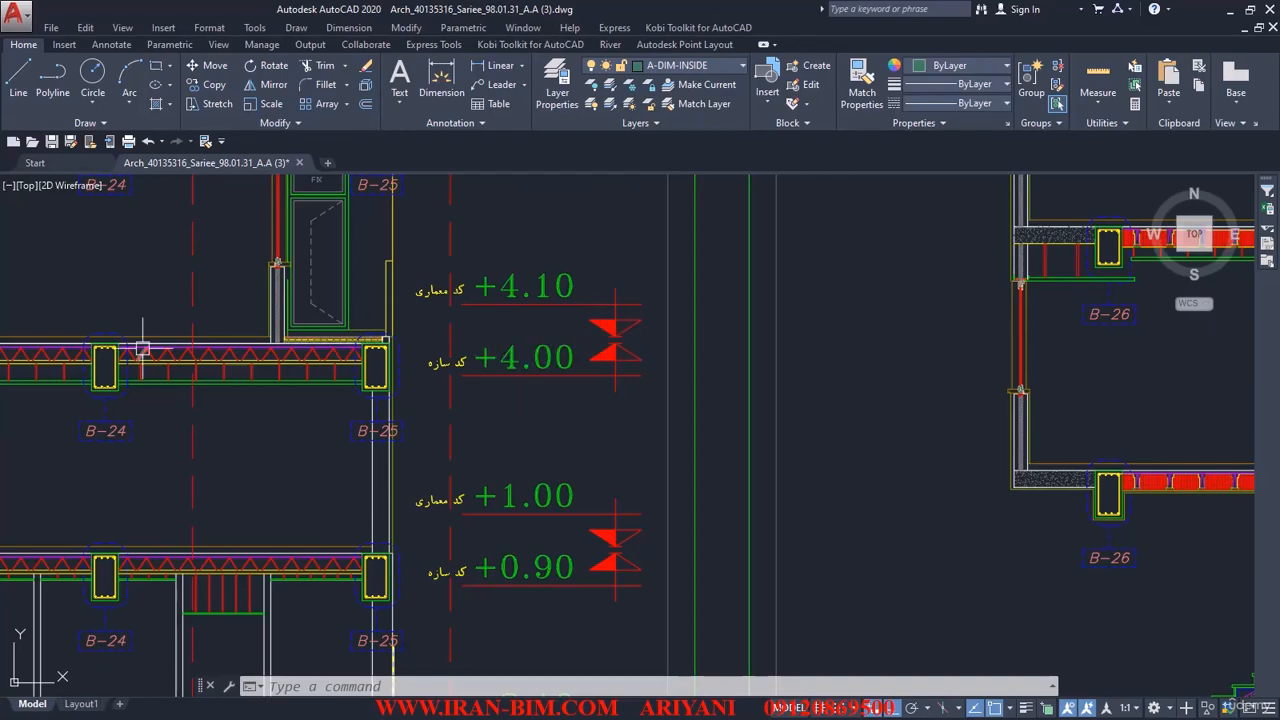
Compare the lower storeys of sections A-A and B-B and read the top-of-foundation level code.
{"action": "scroll", "coordinate": [472, 392], "scroll_direction": "down", "scroll_amount": 5}
{"action": "middle_click_drag", "start_coordinate": [478, 430], "coordinate": [343, 357]}
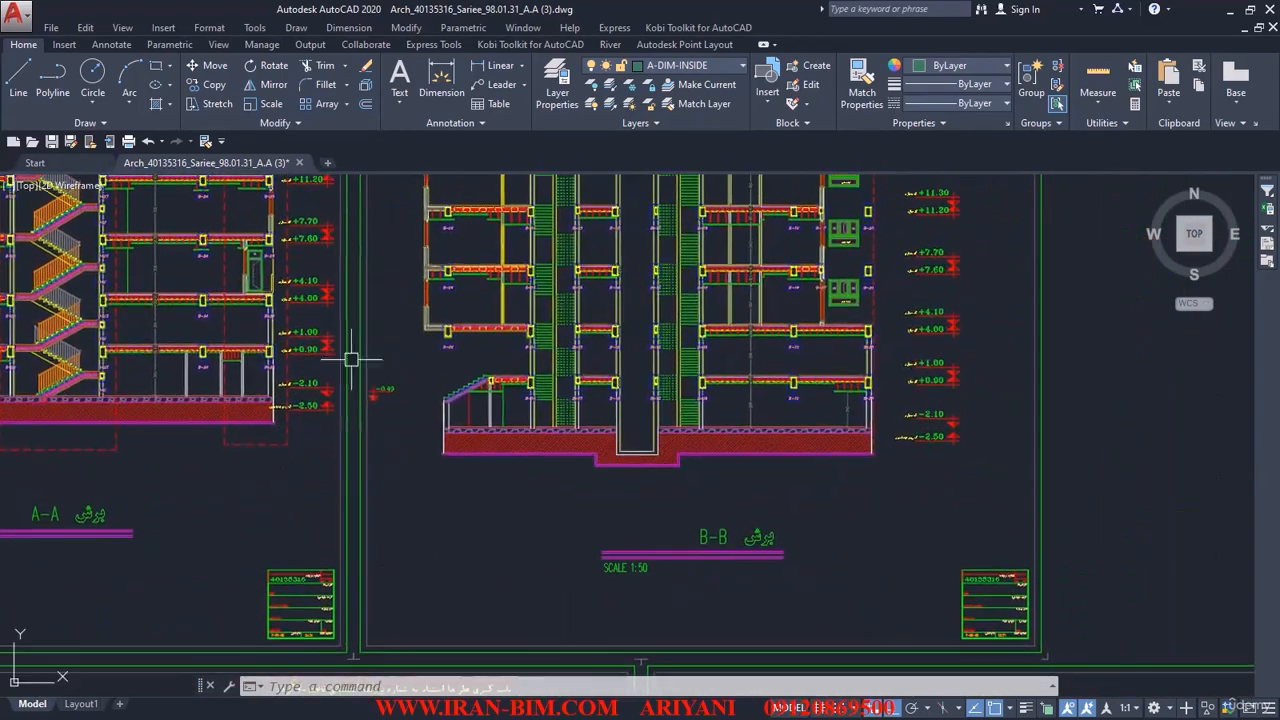
{"action": "scroll", "coordinate": [908, 437], "scroll_direction": "up", "scroll_amount": 4}
{"action": "scroll", "coordinate": [923, 479], "scroll_direction": "down", "scroll_amount": 3}
{"action": "middle_click_drag", "start_coordinate": [343, 477], "coordinate": [748, 480]}
{"action": "middle_click_drag", "start_coordinate": [403, 453], "coordinate": [698, 485]}
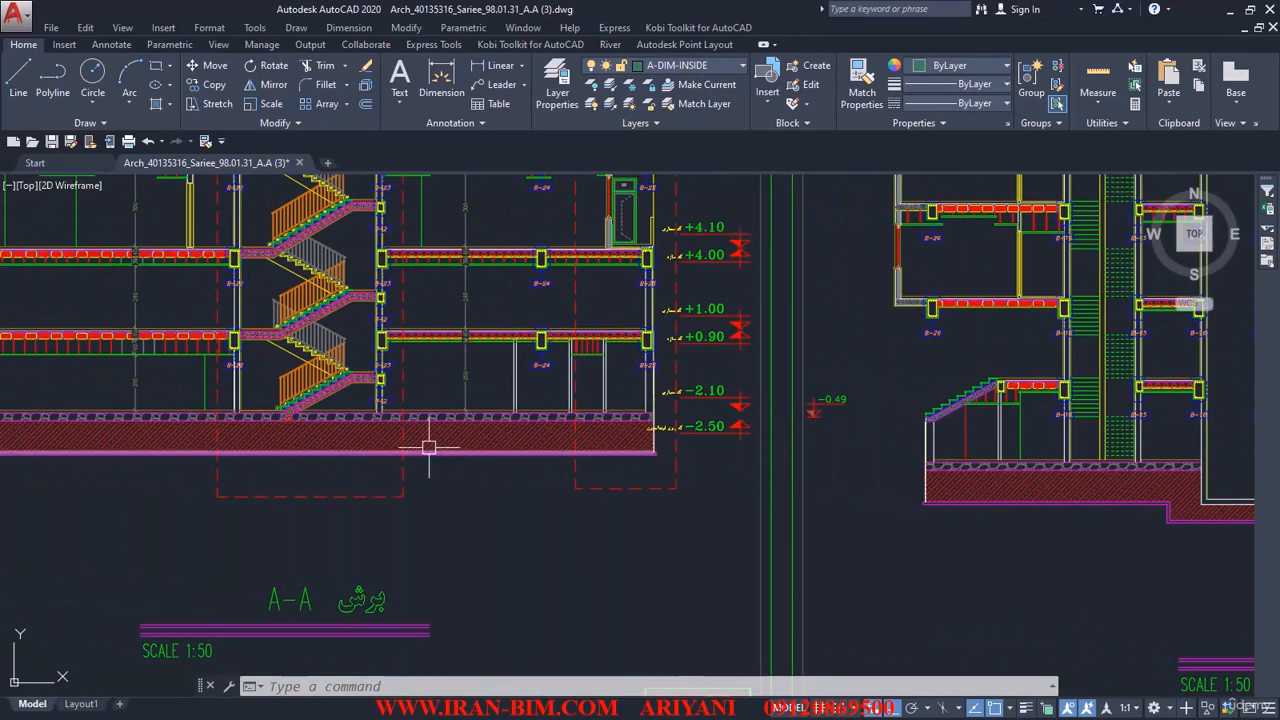
{"action": "mouse_move", "coordinate": [429, 447]}
{"action": "middle_mouse_down"}
{"action": "mouse_move", "coordinate": [712, 451]}
{"action": "mouse_move", "coordinate": [343, 461]}
{"action": "middle_mouse_up"}
{"action": "middle_click_drag", "start_coordinate": [706, 461], "coordinate": [561, 461]}
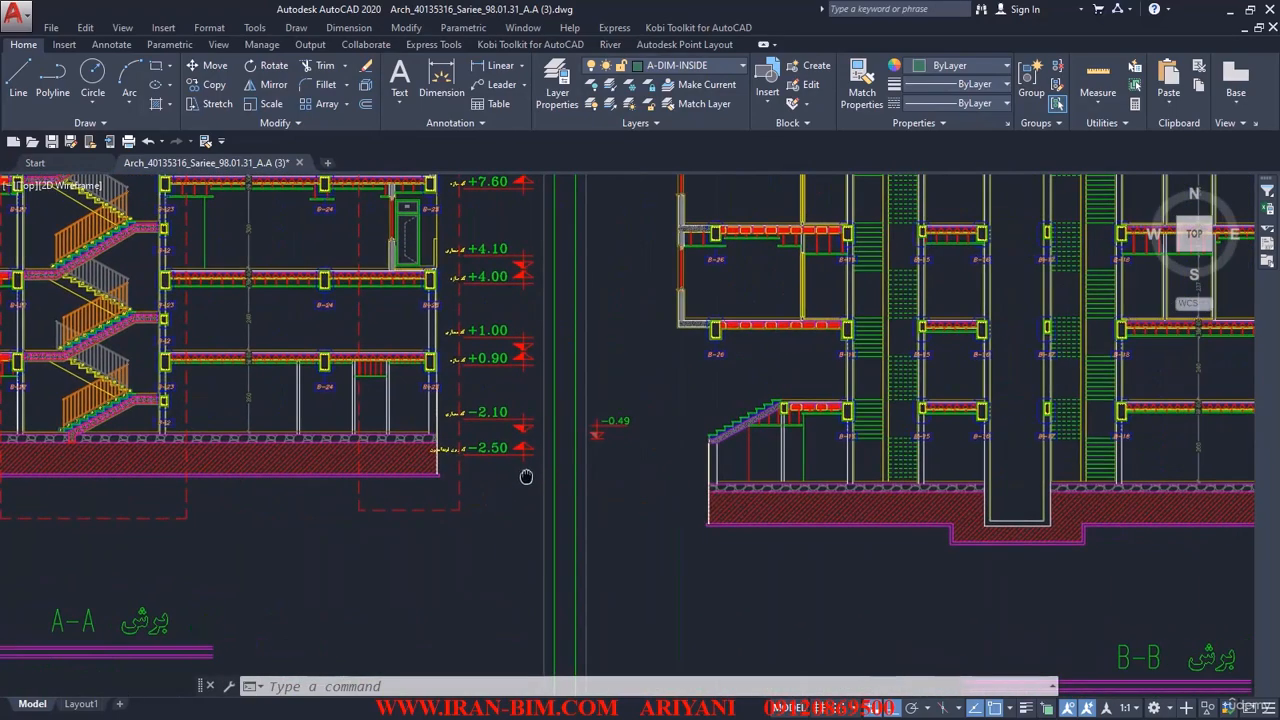
{"action": "scroll", "coordinate": [677, 429], "scroll_direction": "up", "scroll_amount": 6}
{"action": "scroll", "coordinate": [808, 425], "scroll_direction": "down", "scroll_amount": 6}
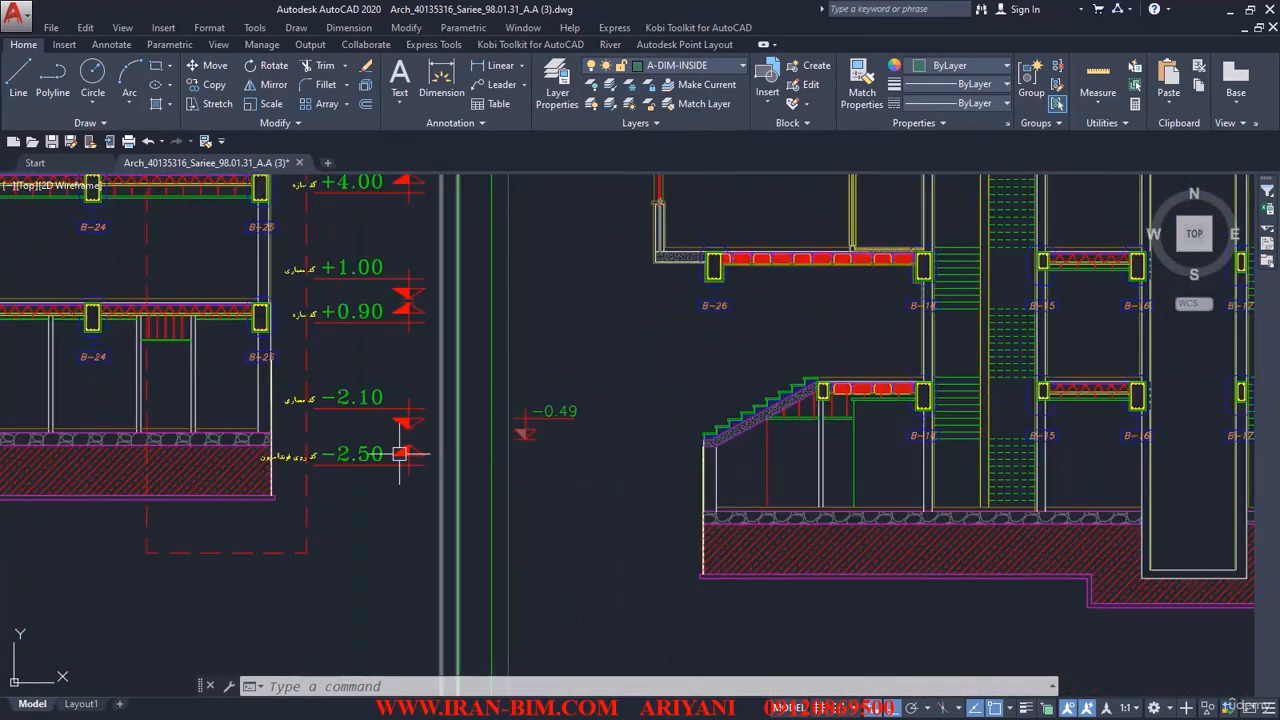
{"action": "middle_click_drag", "start_coordinate": [292, 463], "coordinate": [364, 471]}
{"action": "scroll", "coordinate": [458, 467], "scroll_direction": "up", "scroll_amount": 6}
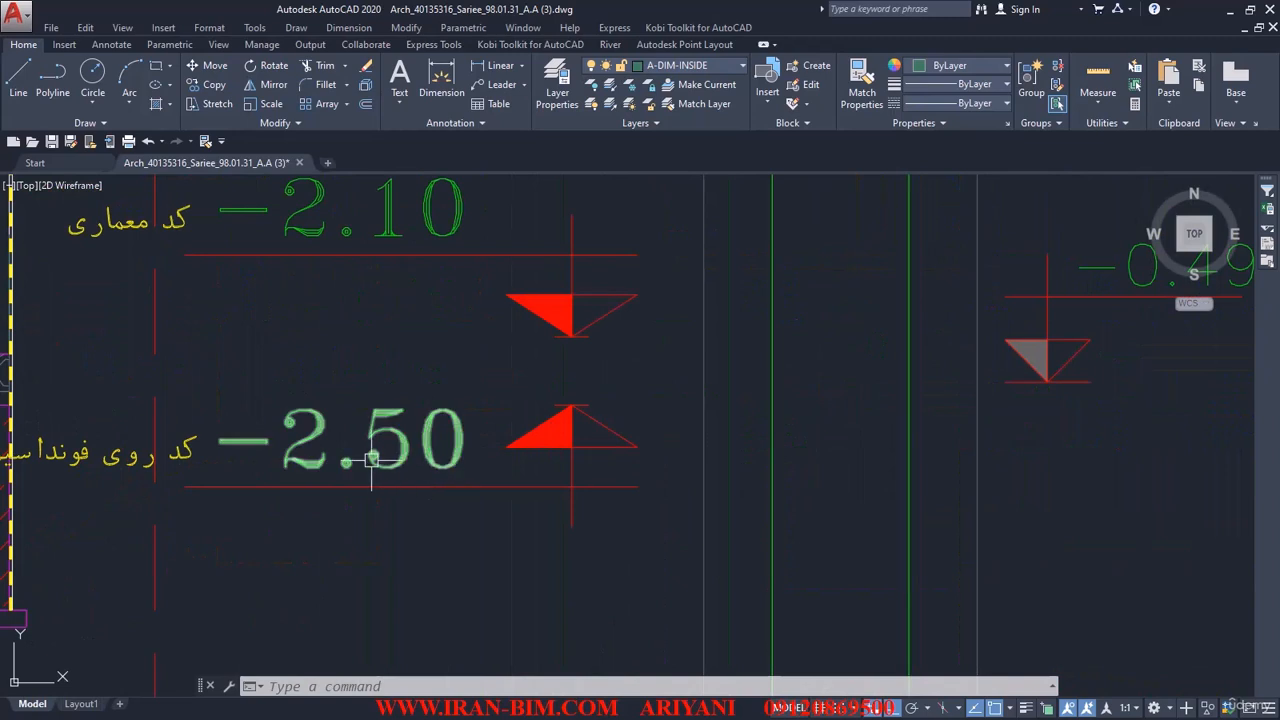
{"action": "middle_click_drag", "start_coordinate": [210, 466], "coordinate": [500, 471]}
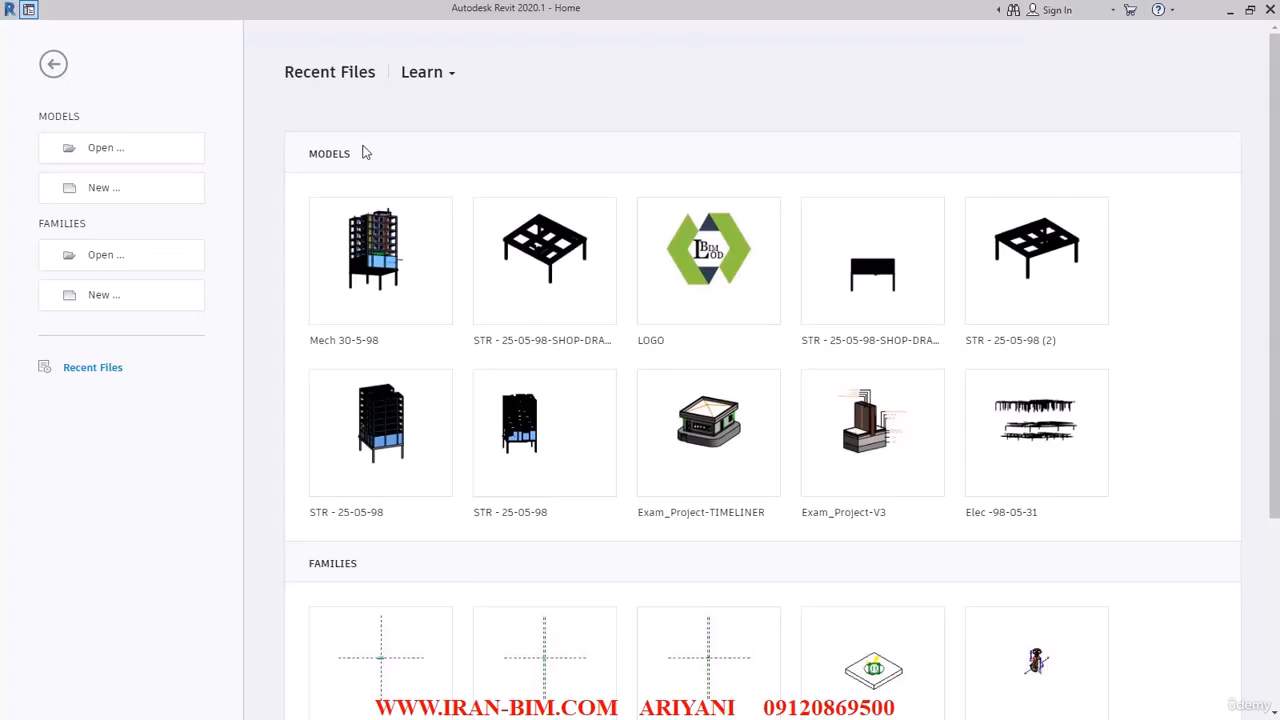
Switch to Revit and create a new project from the Architectural Template.
{"action": "left_click", "coordinate": [128, 189]}
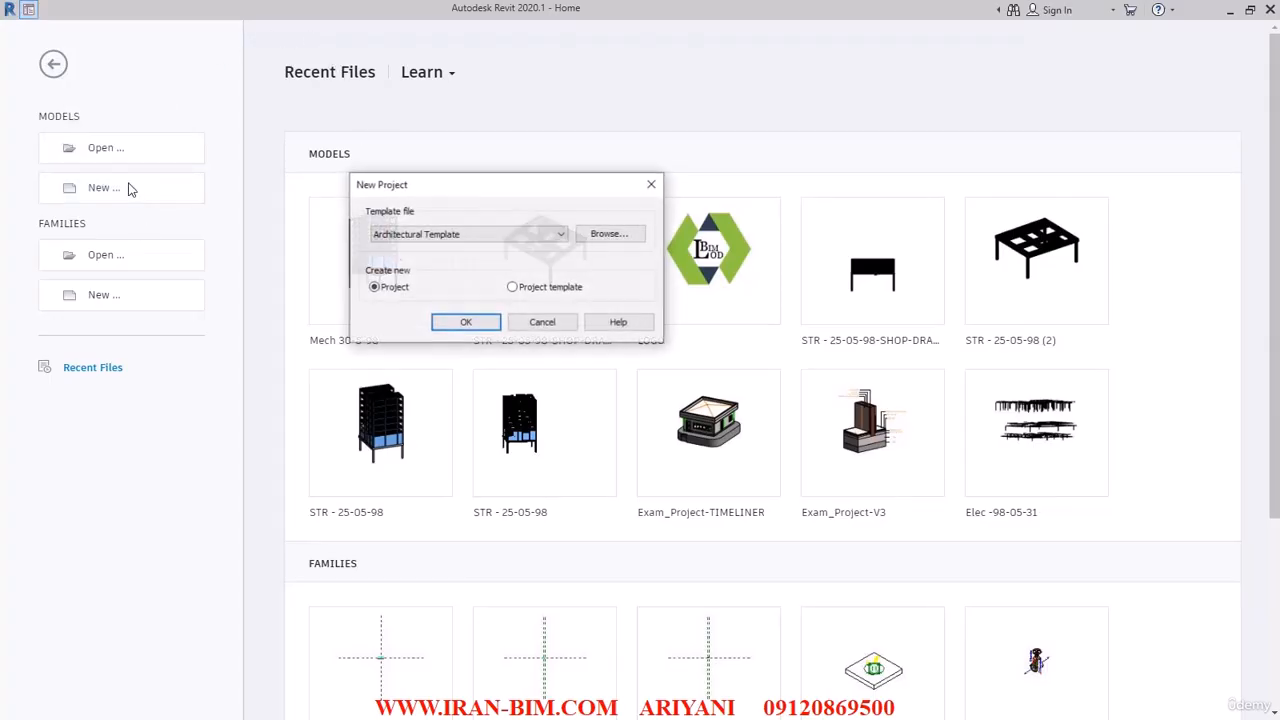
{"action": "left_click", "coordinate": [468, 321]}
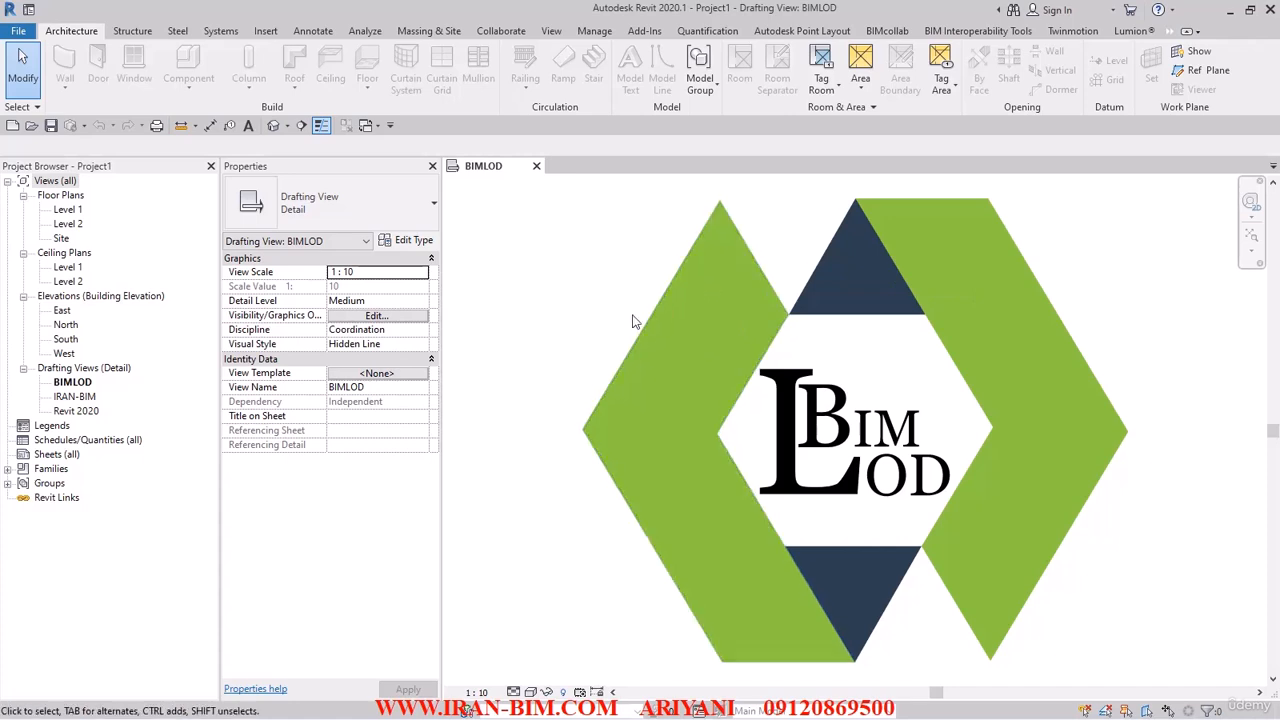
View the IRAN-BIM and BIMLOD drafting views, close the inactive view and open the North elevation.
{"action": "double_click", "coordinate": [70, 397]}
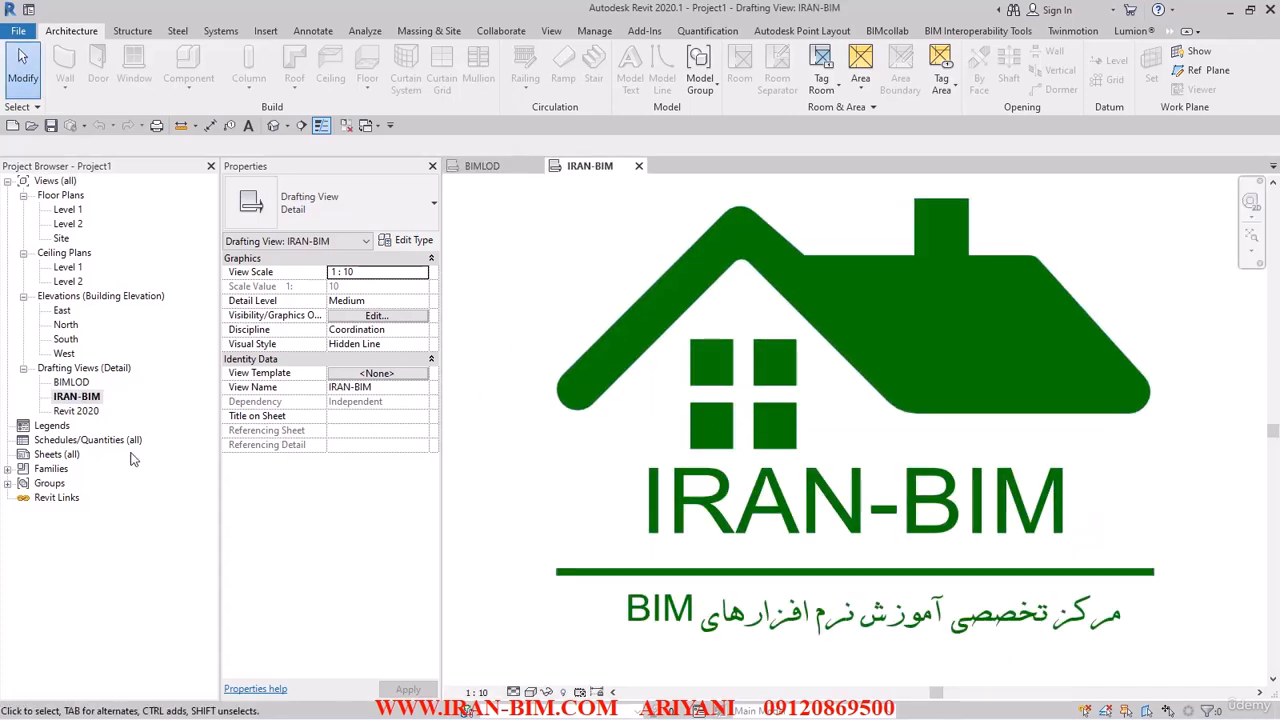
{"action": "double_click", "coordinate": [72, 385]}
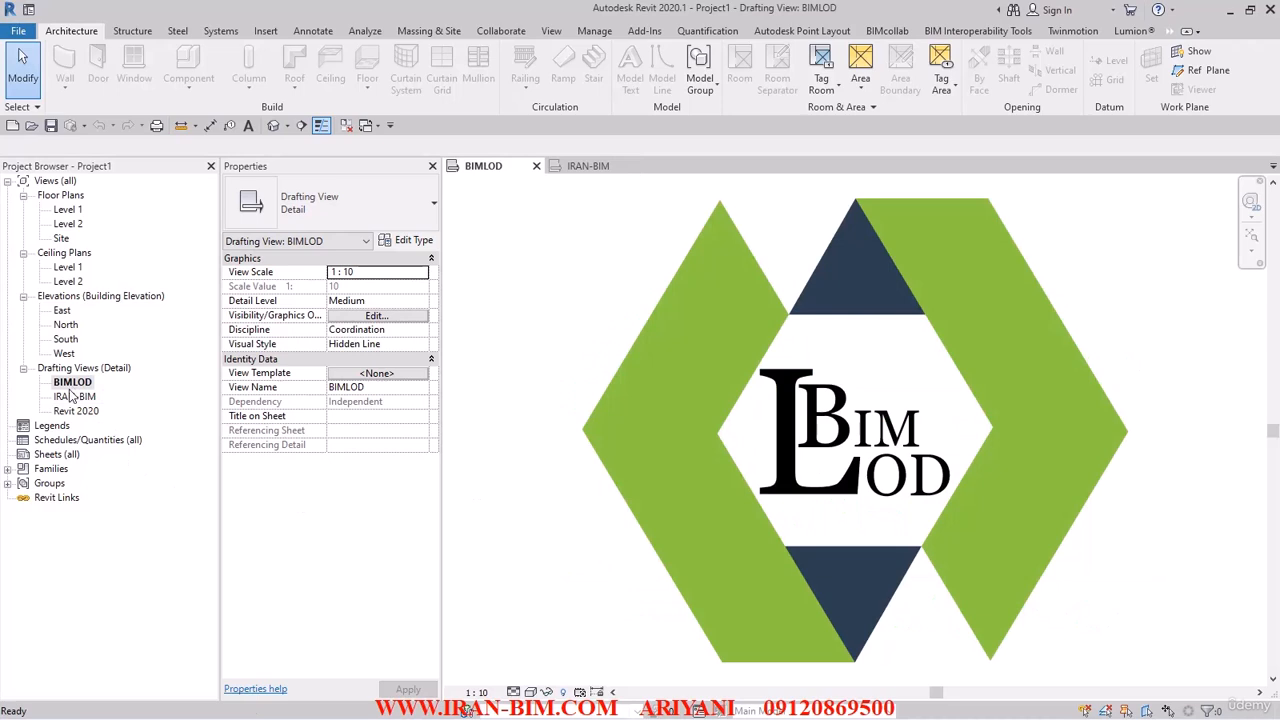
{"action": "left_click", "coordinate": [358, 121]}
{"action": "double_click", "coordinate": [66, 324]}
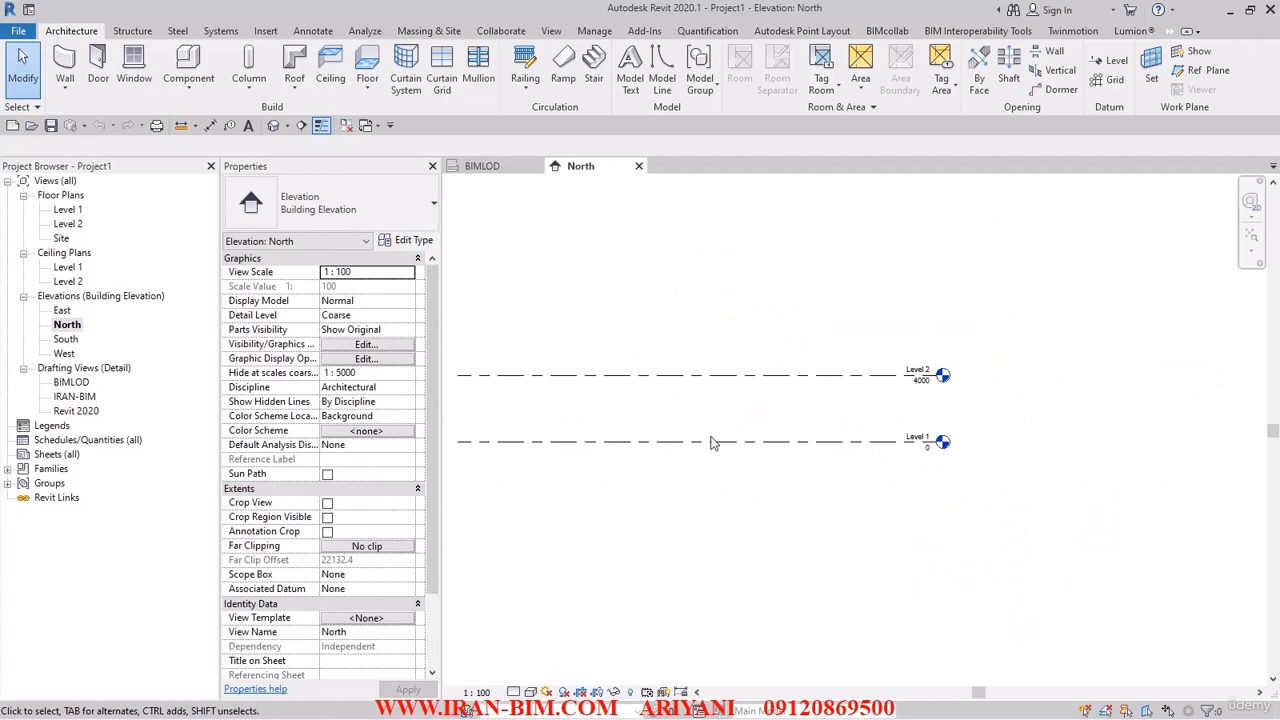
Set the project length units to meters with 2 decimal places and the m unit symbol.
{"action": "key", "text": "u"}
{"action": "key", "text": "n"}
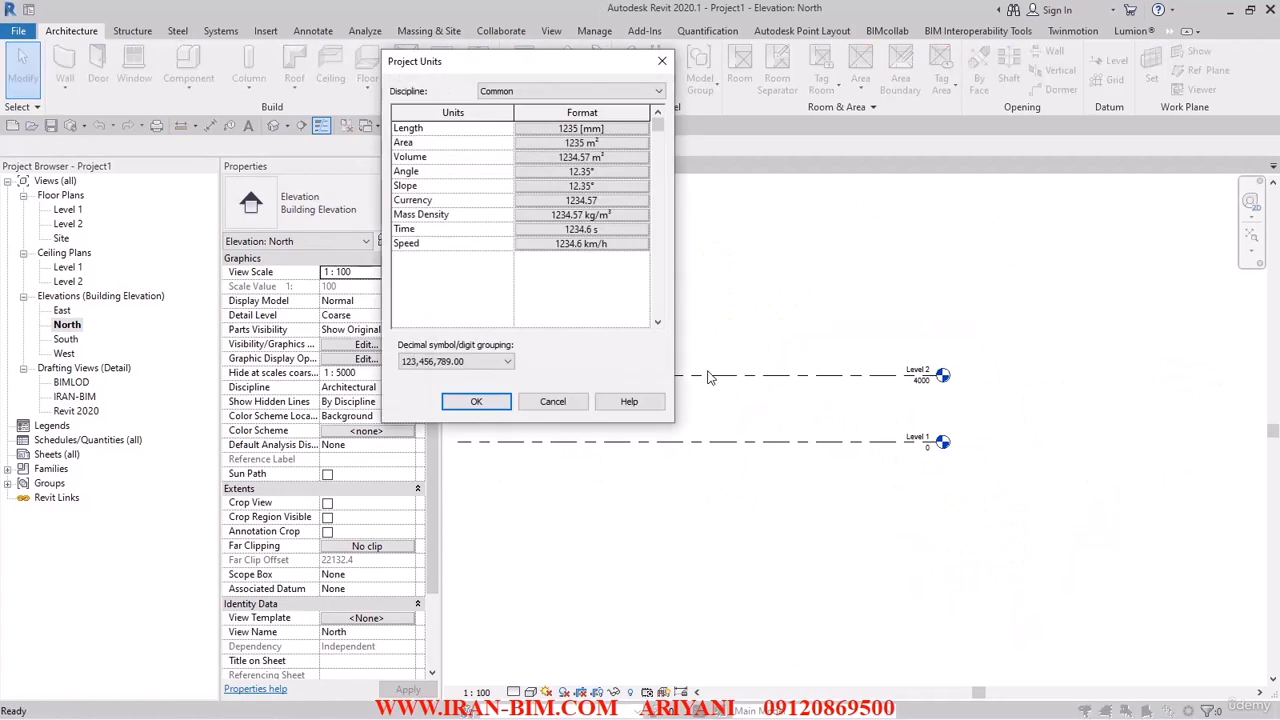
{"action": "left_click", "coordinate": [610, 128]}
{"action": "left_click", "coordinate": [650, 175]}
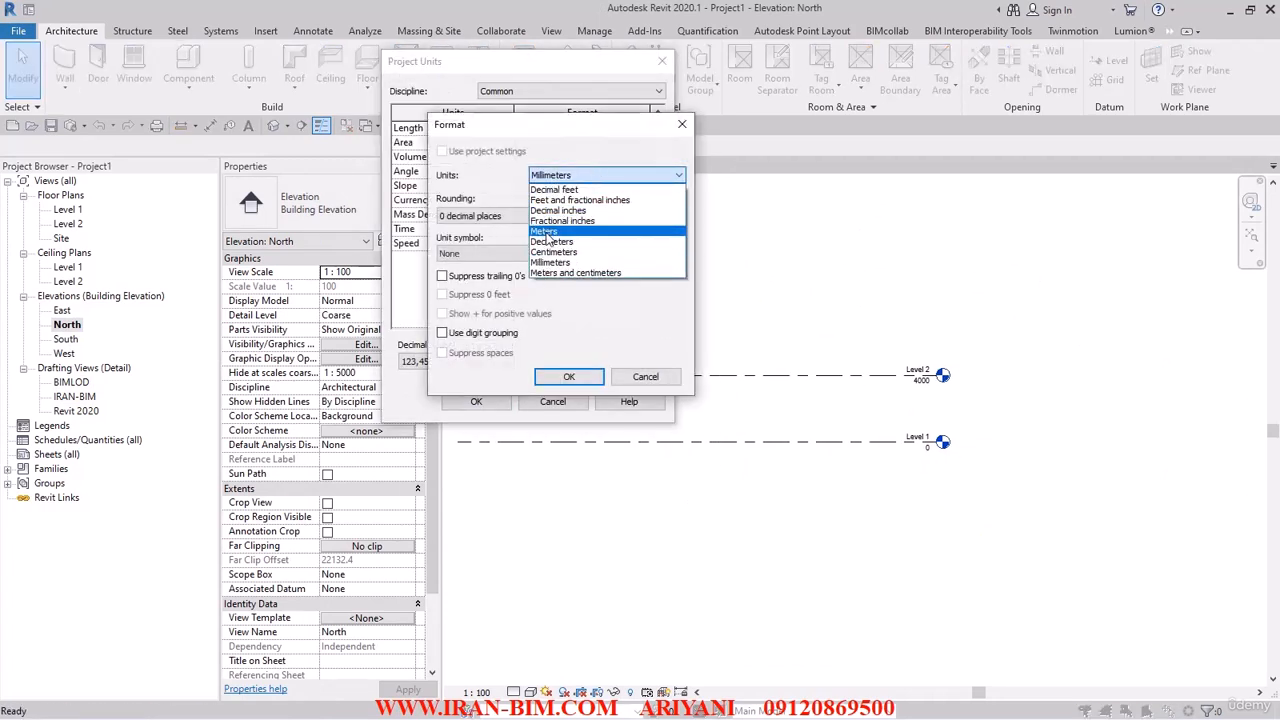
{"action": "left_click", "coordinate": [545, 231]}
{"action": "left_click", "coordinate": [490, 216]}
{"action": "left_click", "coordinate": [478, 285]}
{"action": "left_click", "coordinate": [473, 256]}
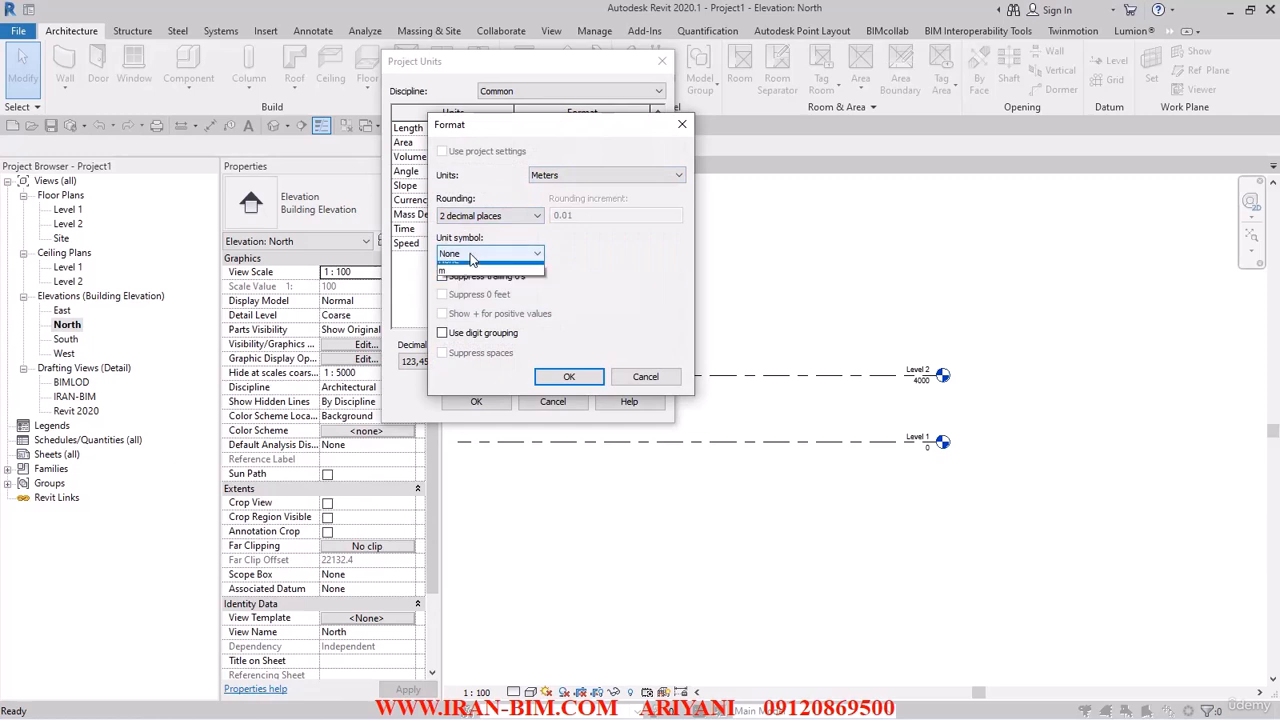
{"action": "left_click", "coordinate": [460, 270]}
{"action": "left_click", "coordinate": [569, 376]}
{"action": "left_click", "coordinate": [494, 322]}
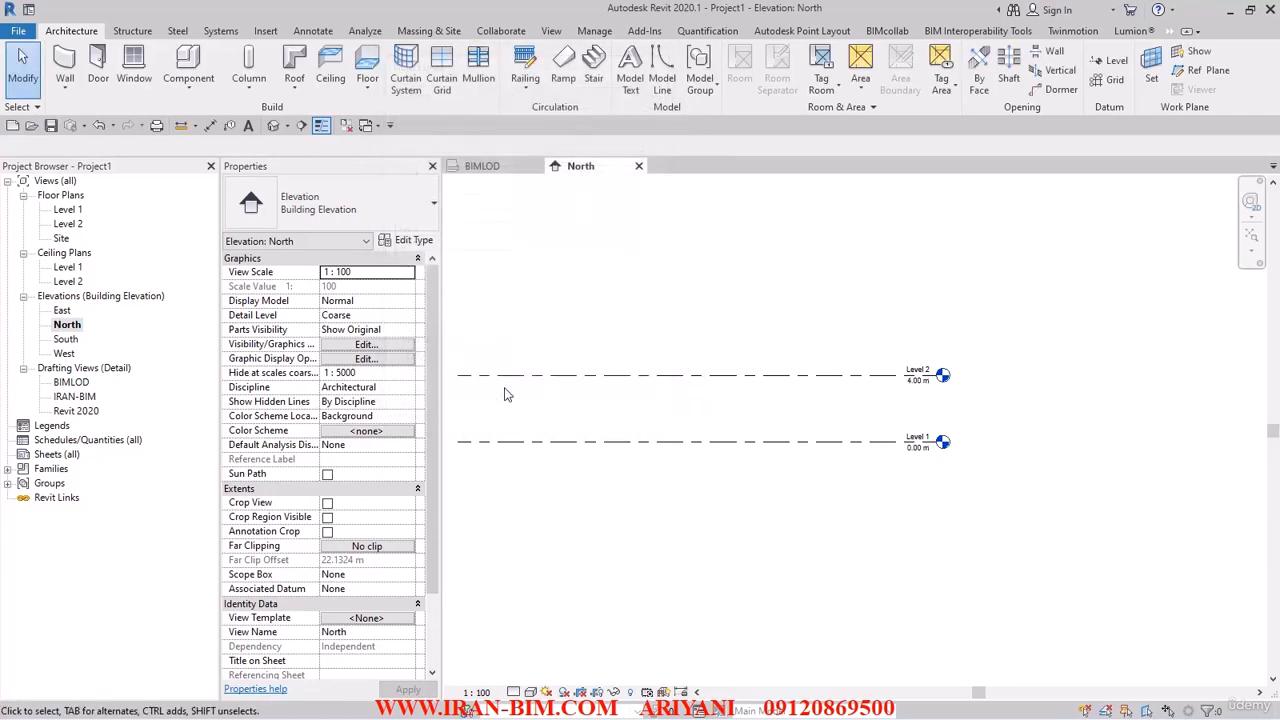
{"action": "scroll", "coordinate": [622, 480], "scroll_direction": "up", "scroll_amount": 3}
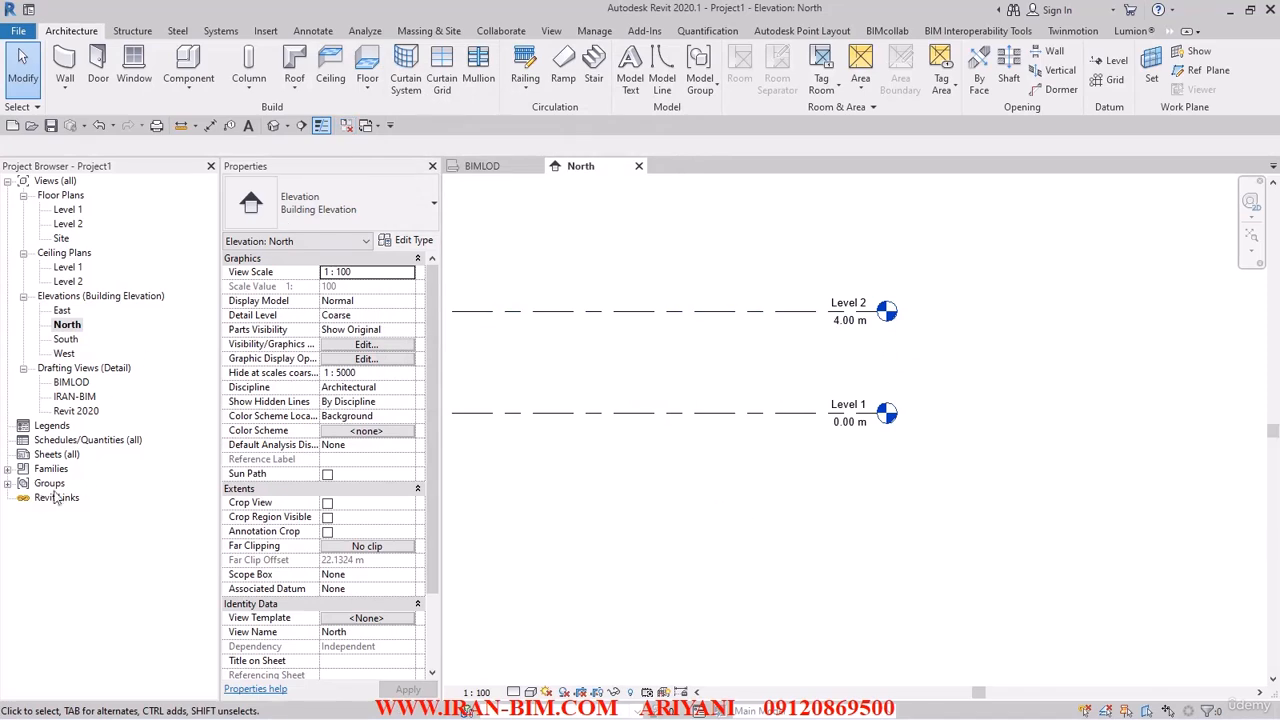
{"action": "left_click", "coordinate": [8, 469]}
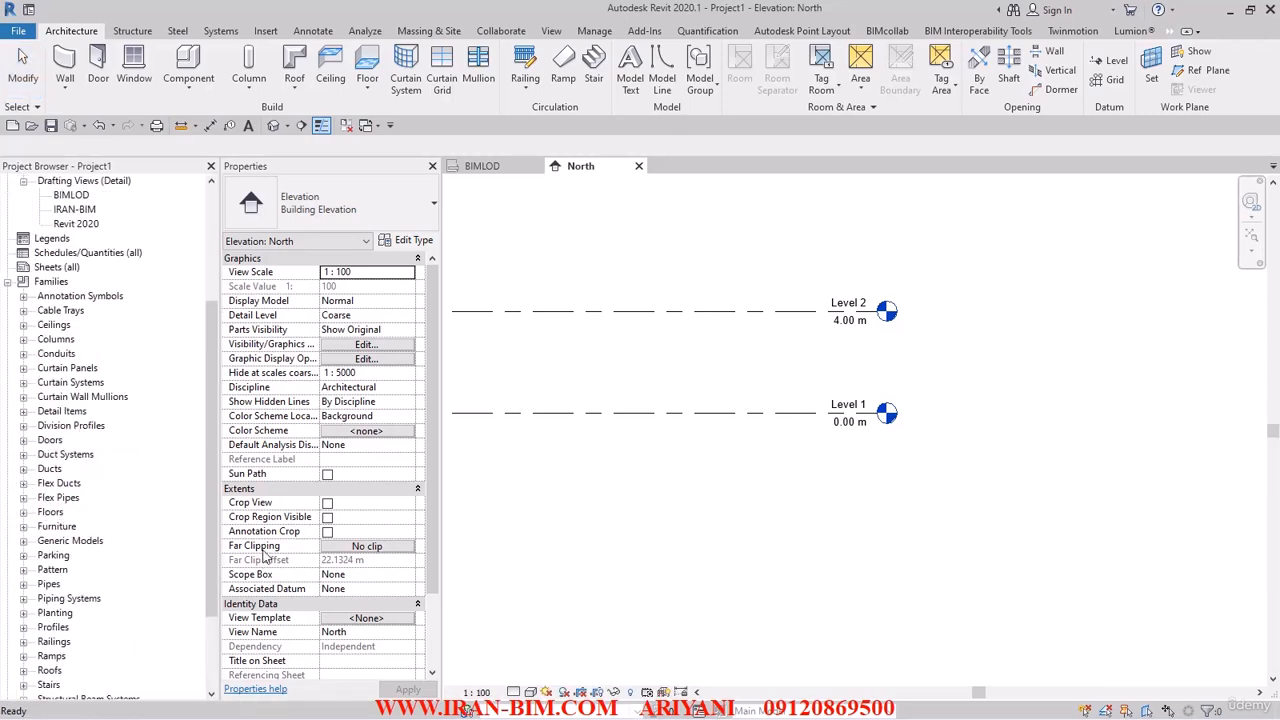
{"action": "left_click", "coordinate": [8, 282]}
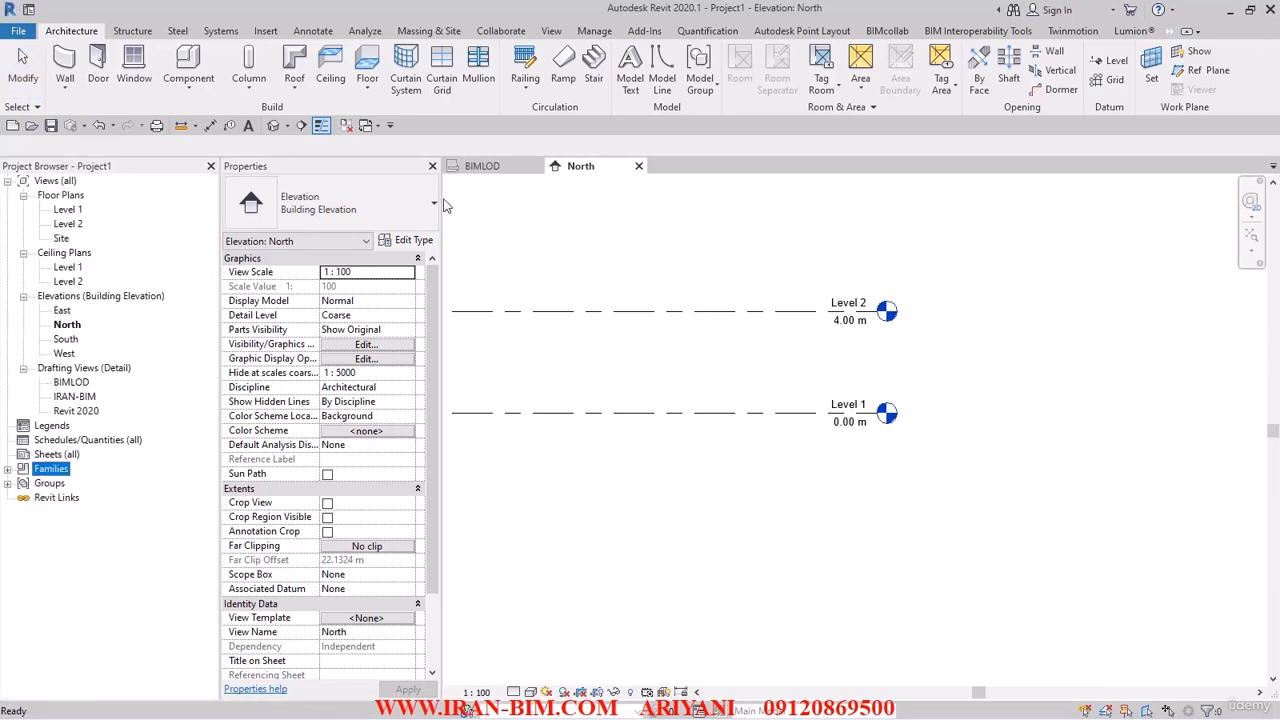
Load the M_Level Head - Triangle Spot and M_Level Head - Triangle families from the metric Annotations library.
{"action": "left_click", "coordinate": [265, 31]}
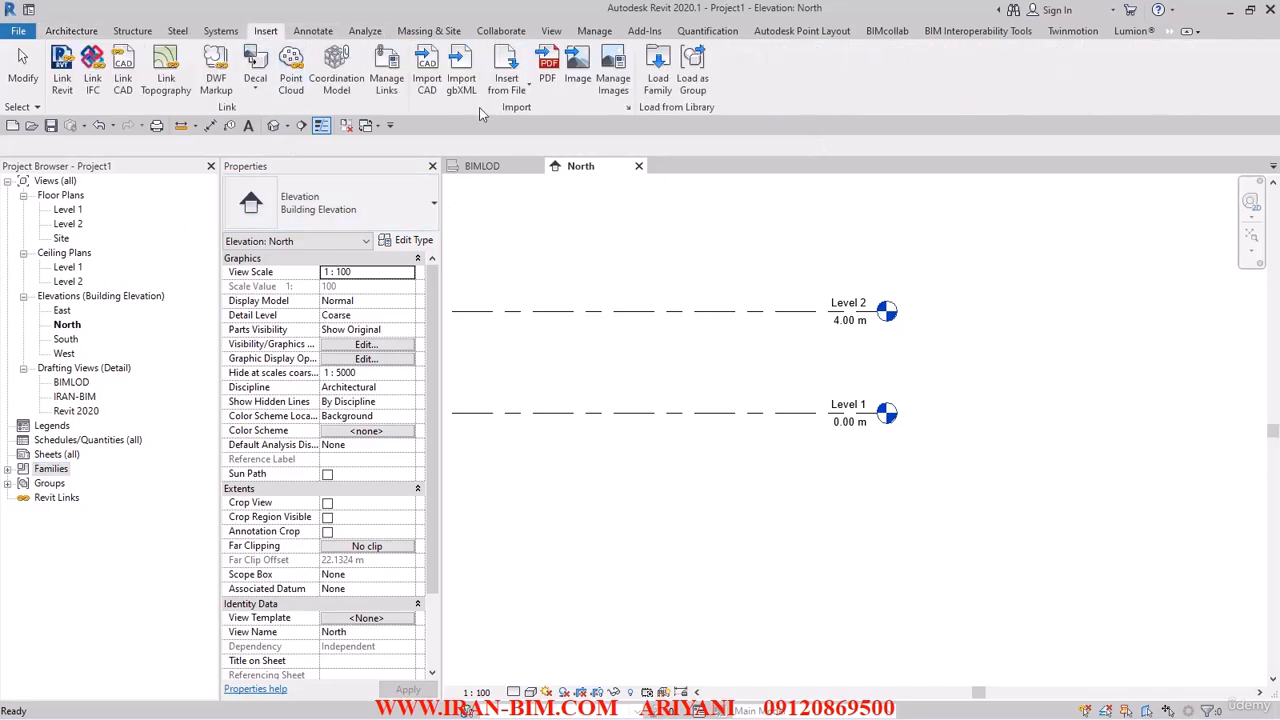
{"action": "left_click", "coordinate": [659, 84]}
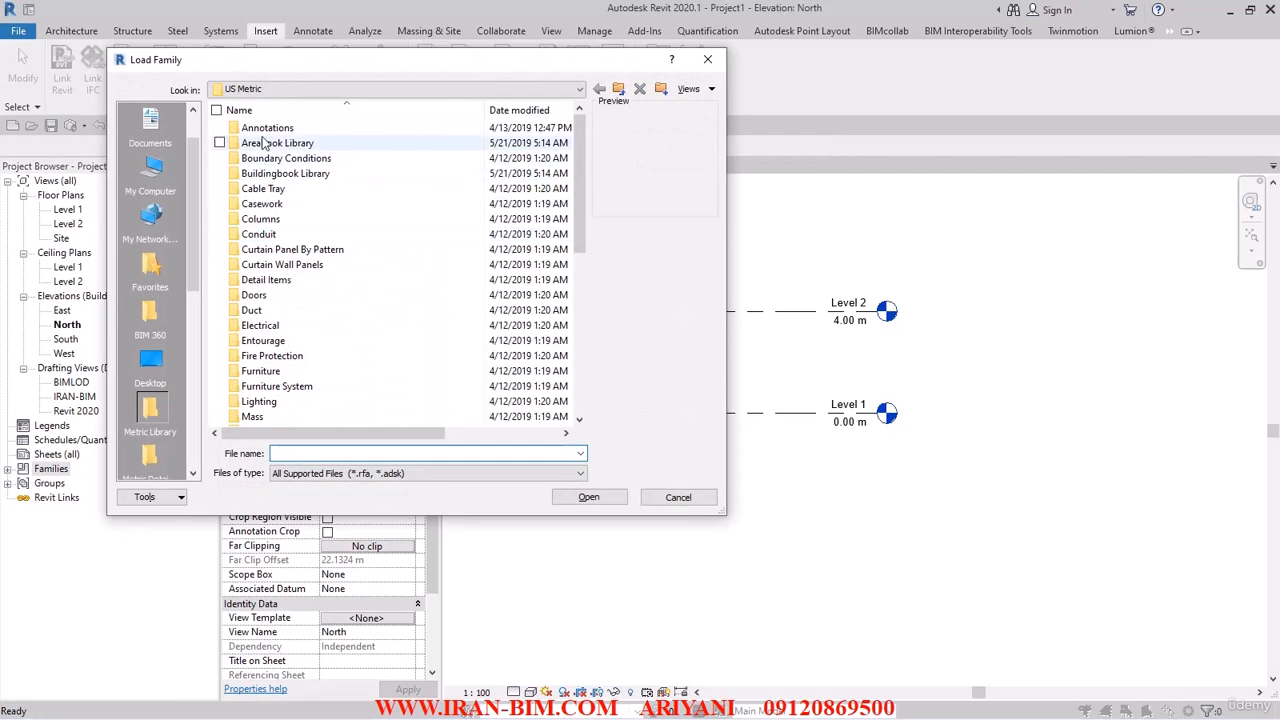
{"action": "double_click", "coordinate": [266, 128]}
{"action": "scroll", "coordinate": [330, 330], "scroll_direction": "down", "scroll_amount": 1}
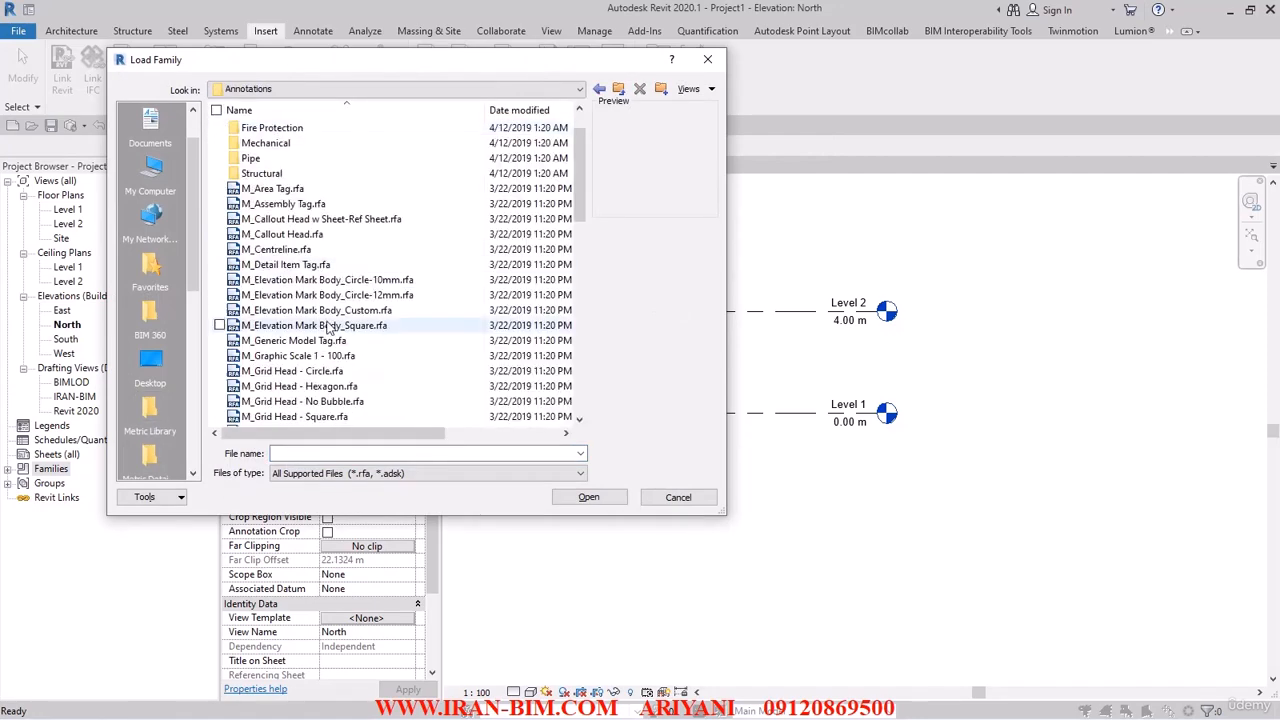
{"action": "scroll", "coordinate": [330, 330], "scroll_direction": "down", "scroll_amount": 3}
{"action": "scroll", "coordinate": [345, 327], "scroll_direction": "down", "scroll_amount": 2}
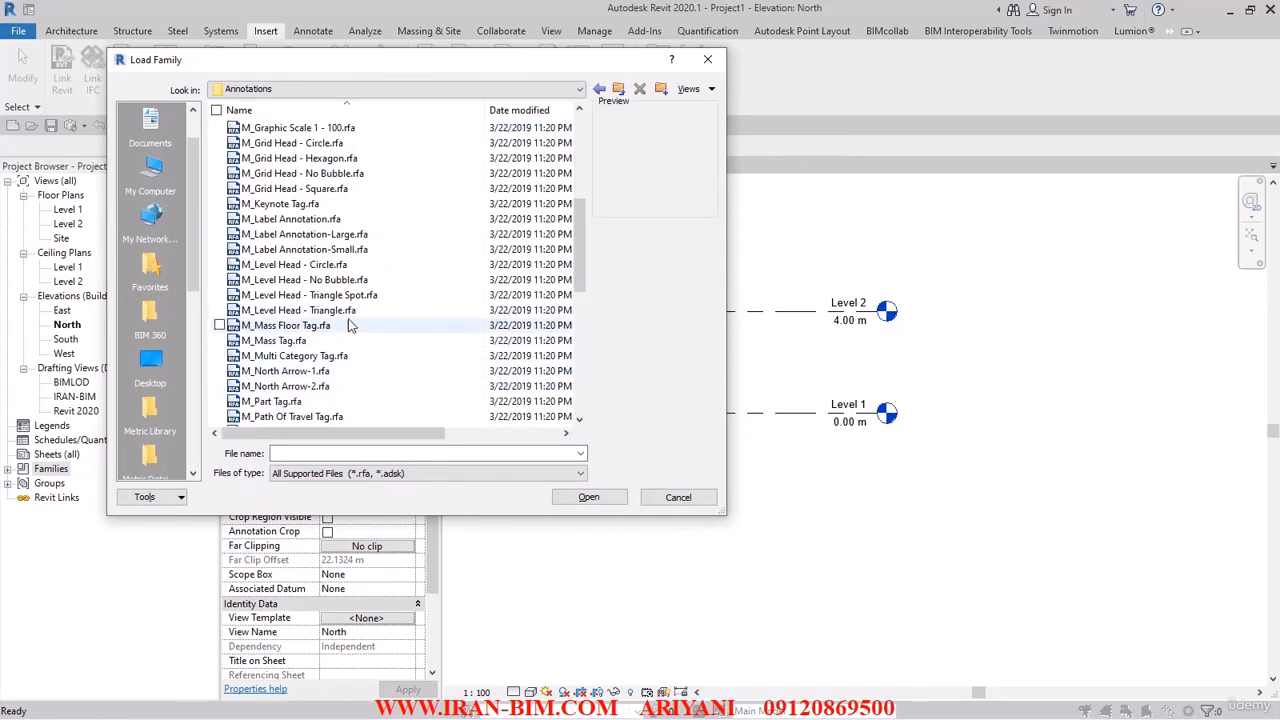
{"action": "left_click", "coordinate": [340, 296]}
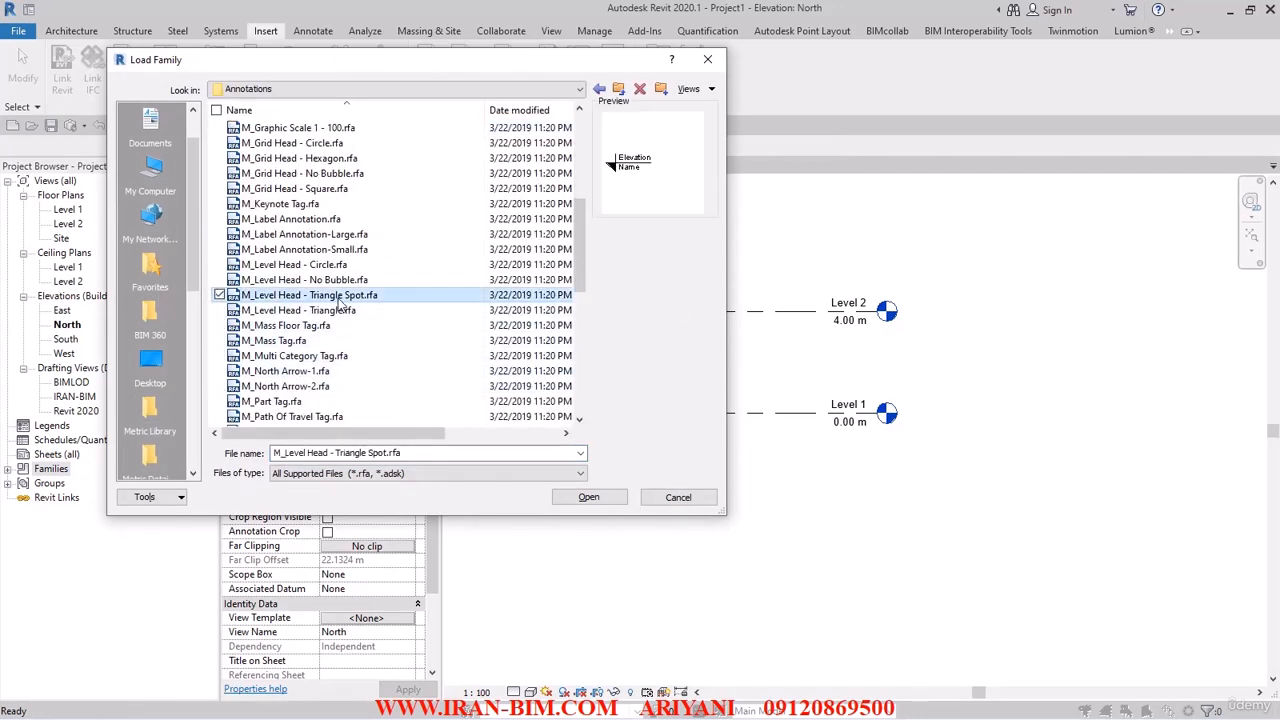
{"action": "left_click", "coordinate": [219, 310]}
{"action": "left_click", "coordinate": [591, 504]}
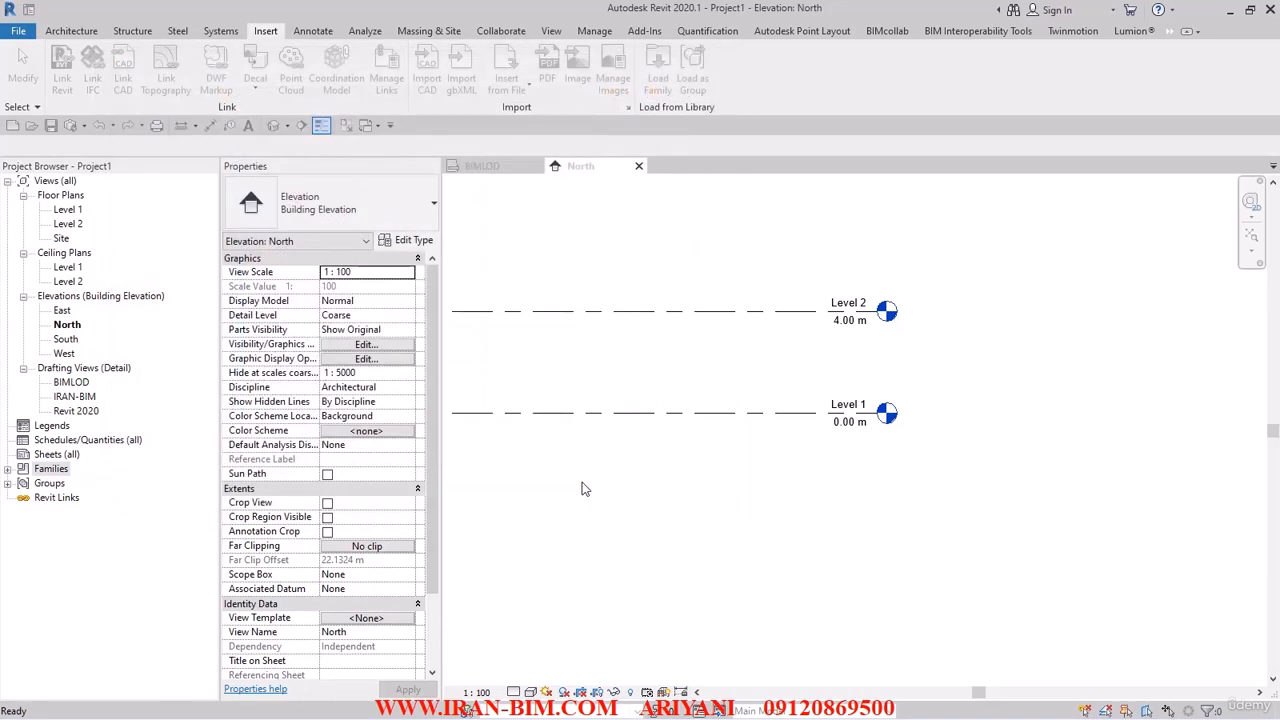
Duplicate Level 1's type as ARCH LEVEL and set its symbol to M_Level Head - Triangle Spot.
{"action": "left_click", "coordinate": [724, 412]}
{"action": "left_click", "coordinate": [386, 242]}
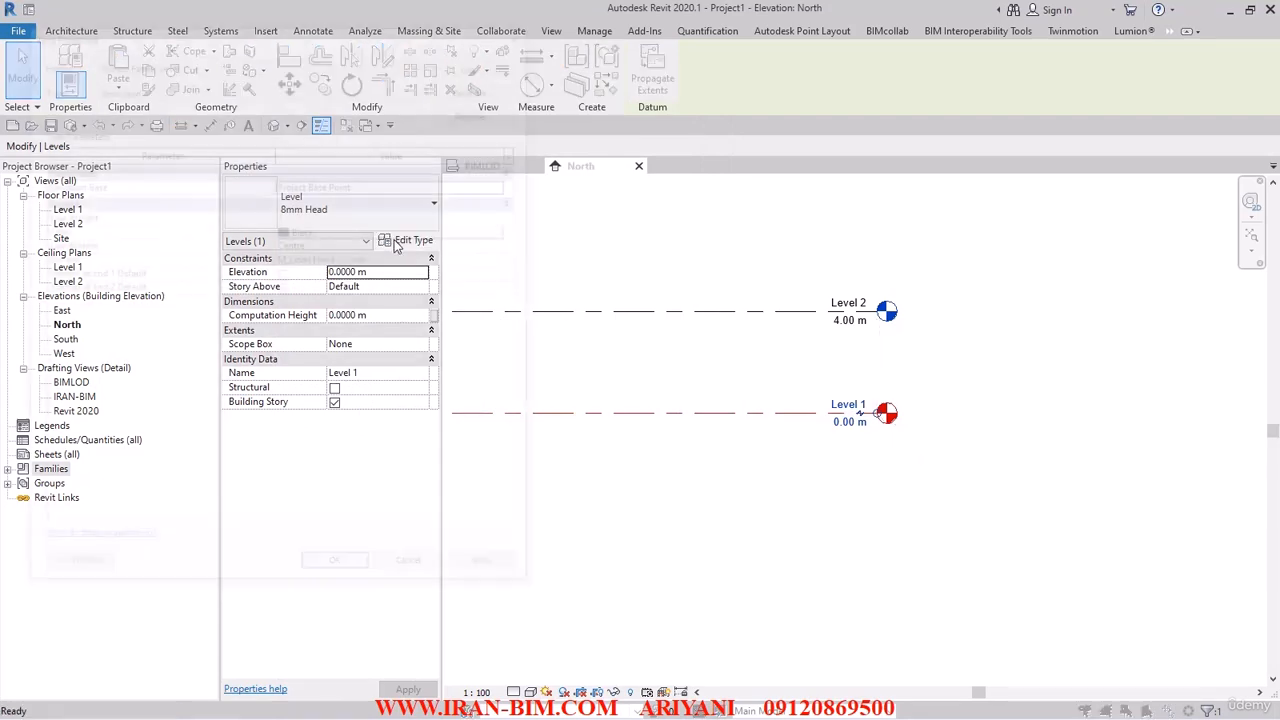
{"action": "left_click", "coordinate": [476, 85]}
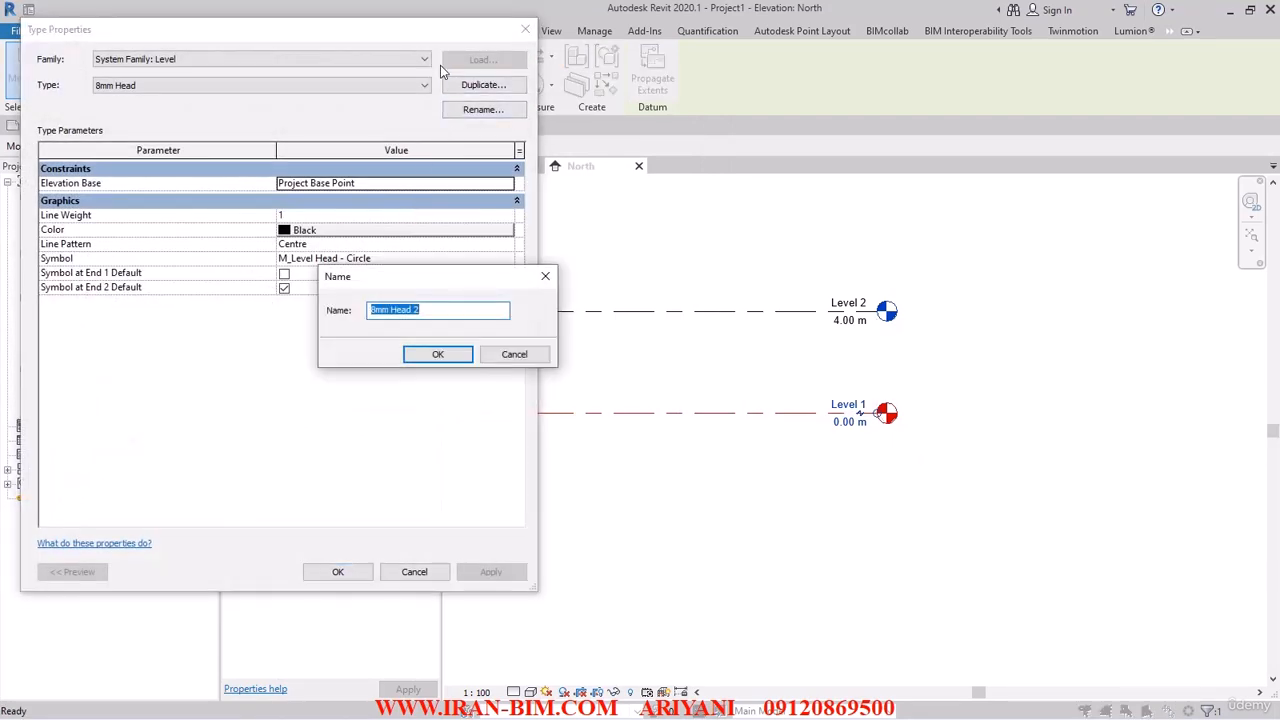
{"action": "type", "text": "arch le"}
{"action": "key", "text": "ctrl+a"}
{"action": "key", "text": "BackSpace"}
{"action": "type", "text": "AR"}
{"action": "left_click", "coordinate": [437, 356]}
{"action": "left_click", "coordinate": [435, 258]}
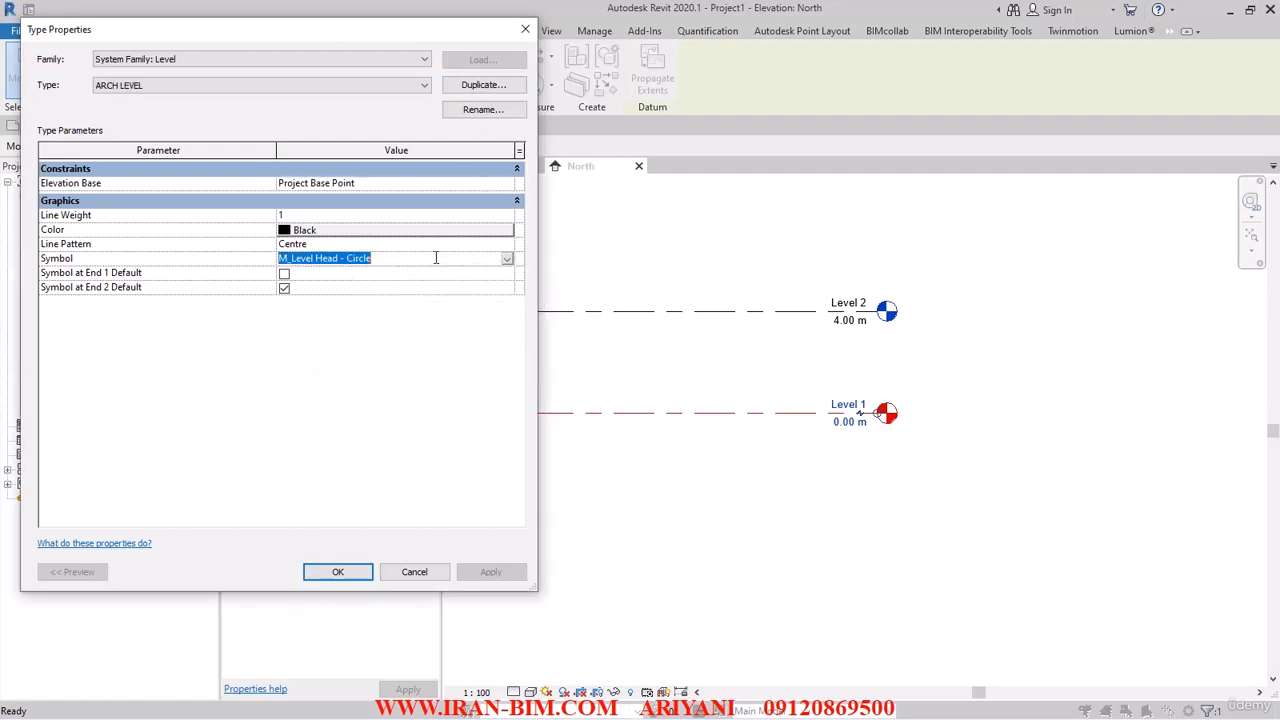
{"action": "left_click", "coordinate": [507, 259]}
{"action": "left_click", "coordinate": [390, 321]}
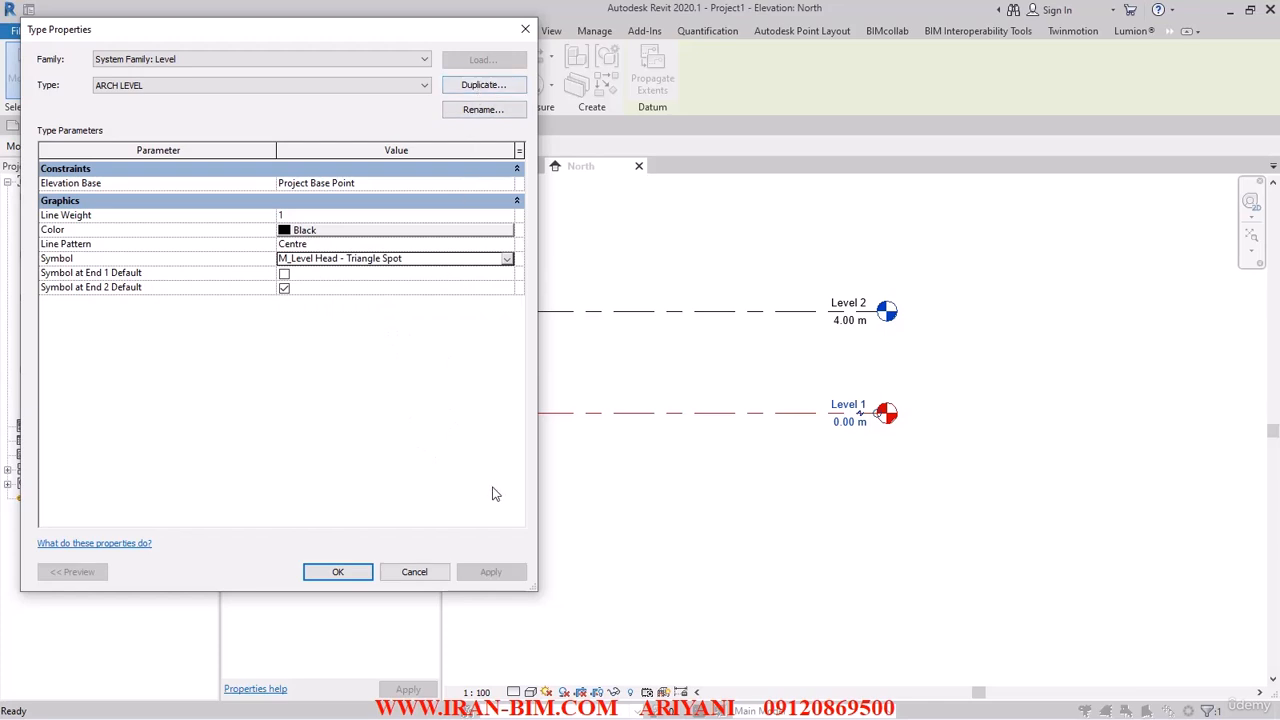
Duplicate the ARCH LEVEL type as STR LEVEL with the M_Level Head - Triangle symbol and apply it to Level 1.
{"action": "left_click", "coordinate": [486, 86]}
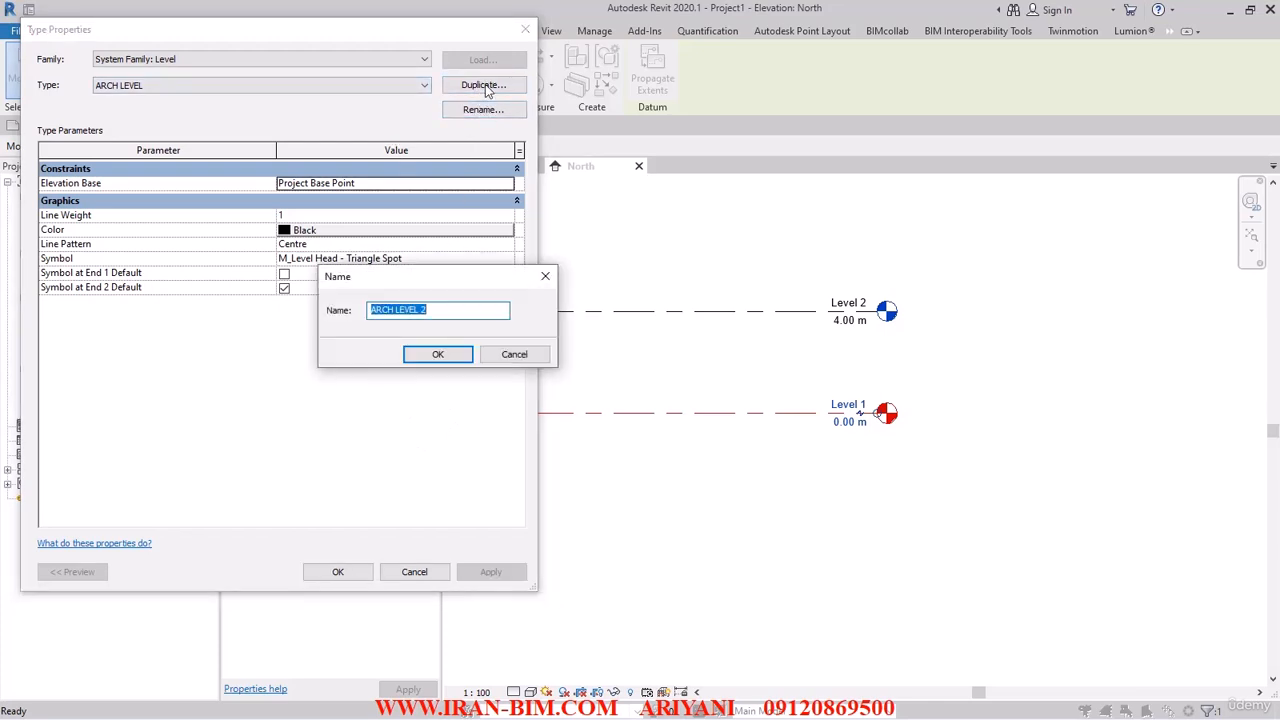
{"action": "type", "text": "ST"}
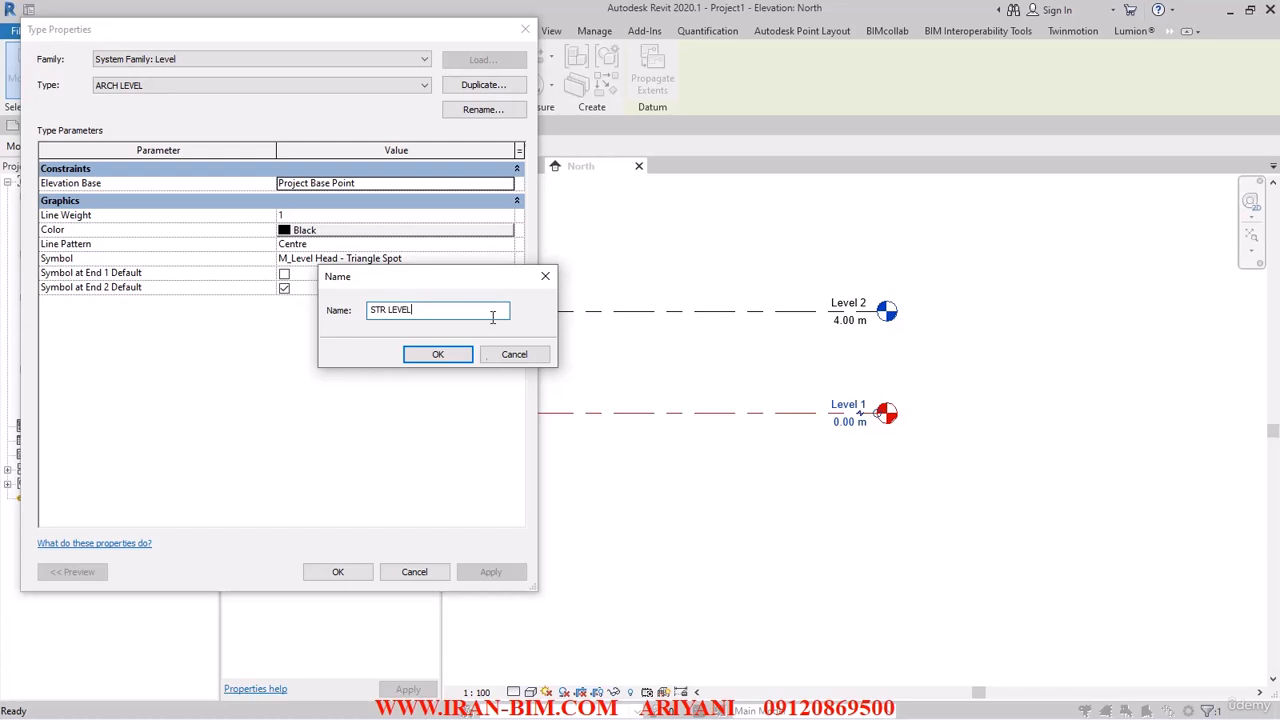
{"action": "left_click", "coordinate": [437, 354]}
{"action": "left_click", "coordinate": [505, 260]}
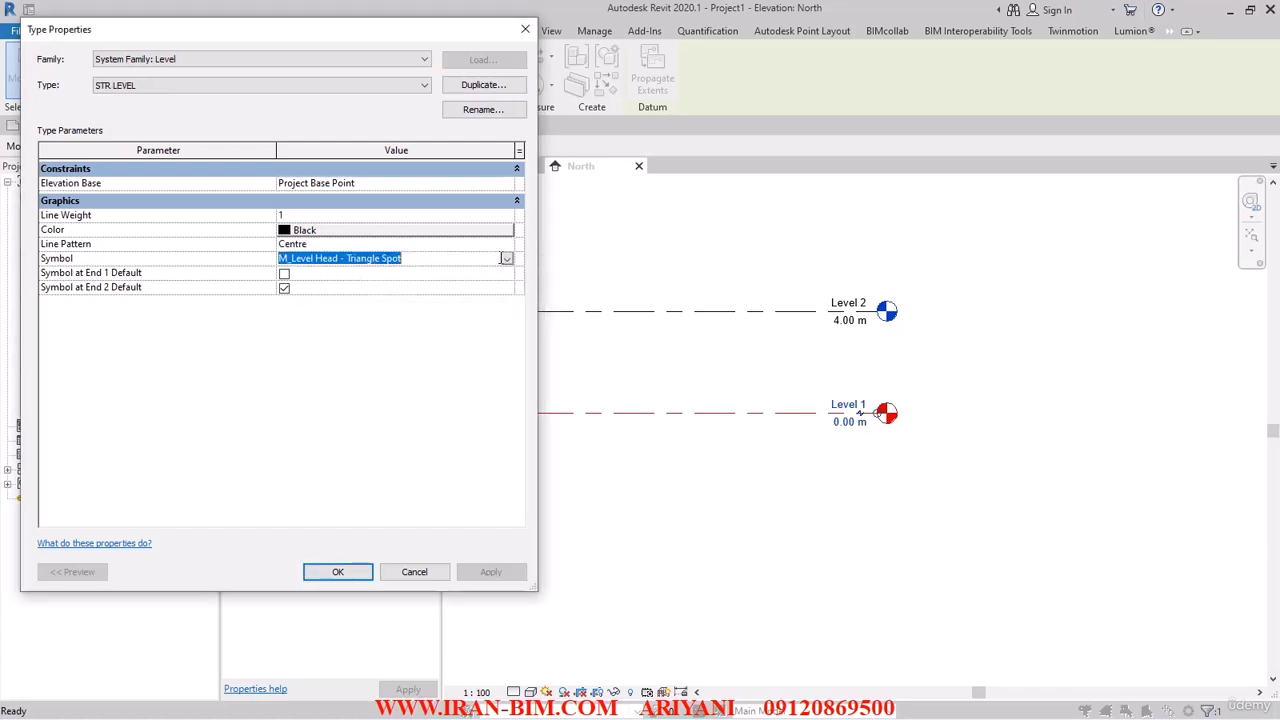
{"action": "left_click", "coordinate": [507, 259]}
{"action": "left_click", "coordinate": [365, 309]}
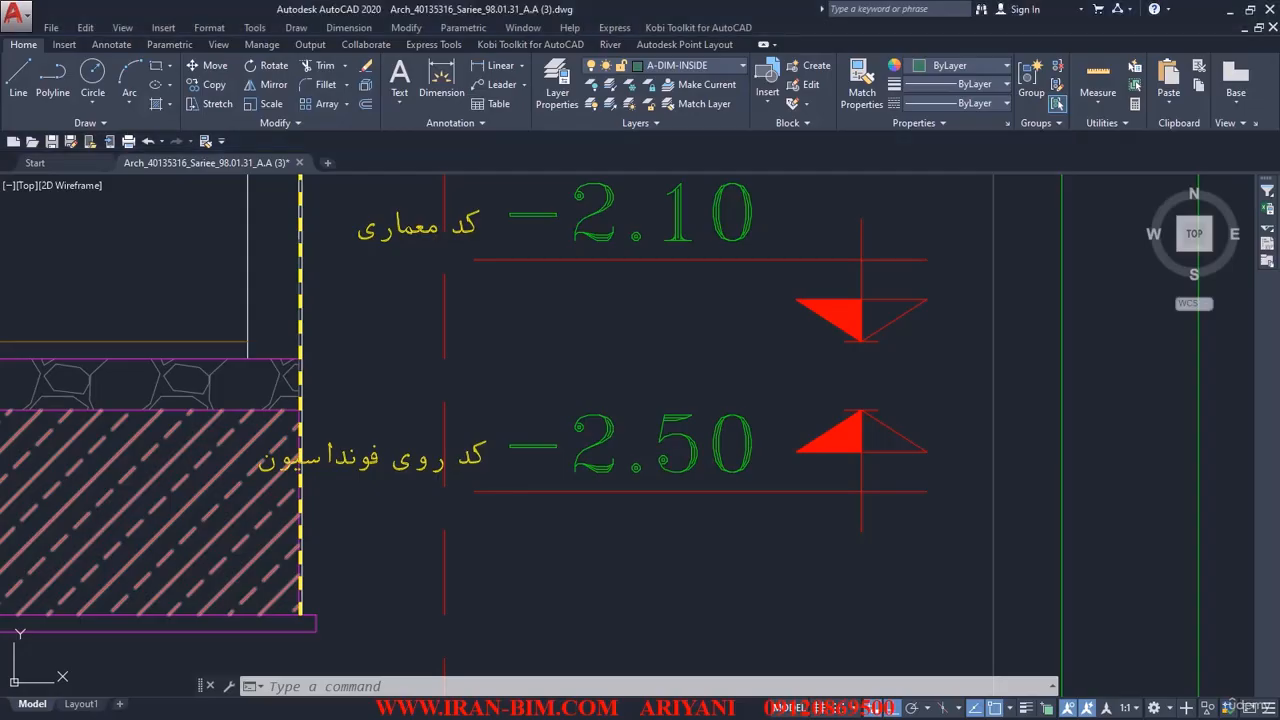
{"action": "scroll", "coordinate": [657, 400], "scroll_direction": "up", "scroll_amount": 4}
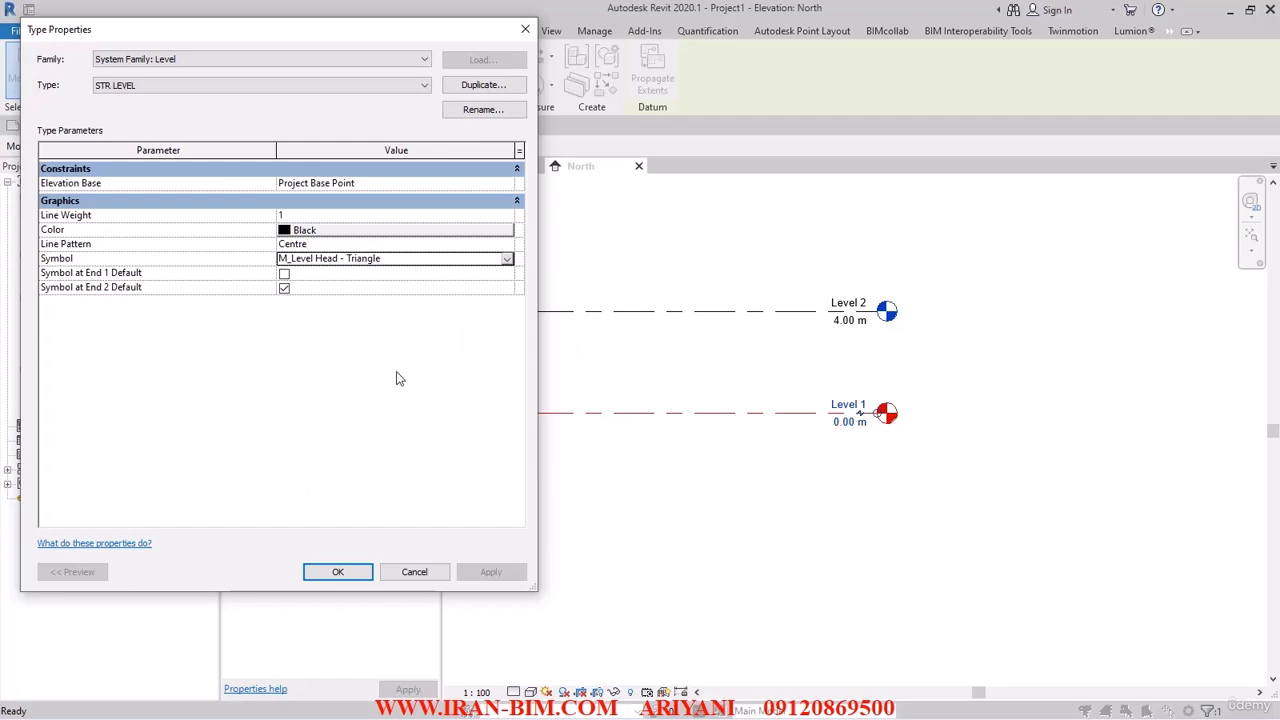
{"action": "left_click", "coordinate": [337, 571]}
{"action": "left_click", "coordinate": [697, 443]}
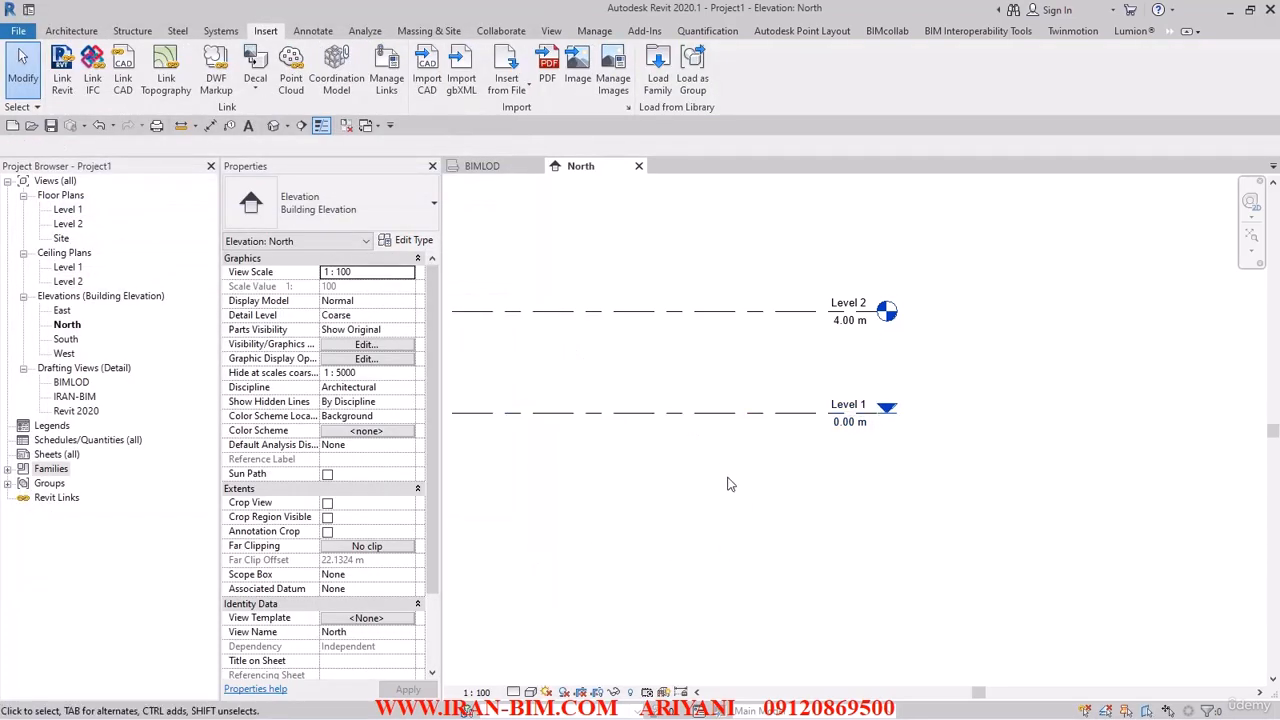
Assign the ARCH LEVEL type to both Level 1 and Level 2.
{"action": "left_click_drag", "start_coordinate": [729, 484], "coordinate": [503, 250]}
{"action": "left_click", "coordinate": [345, 210]}
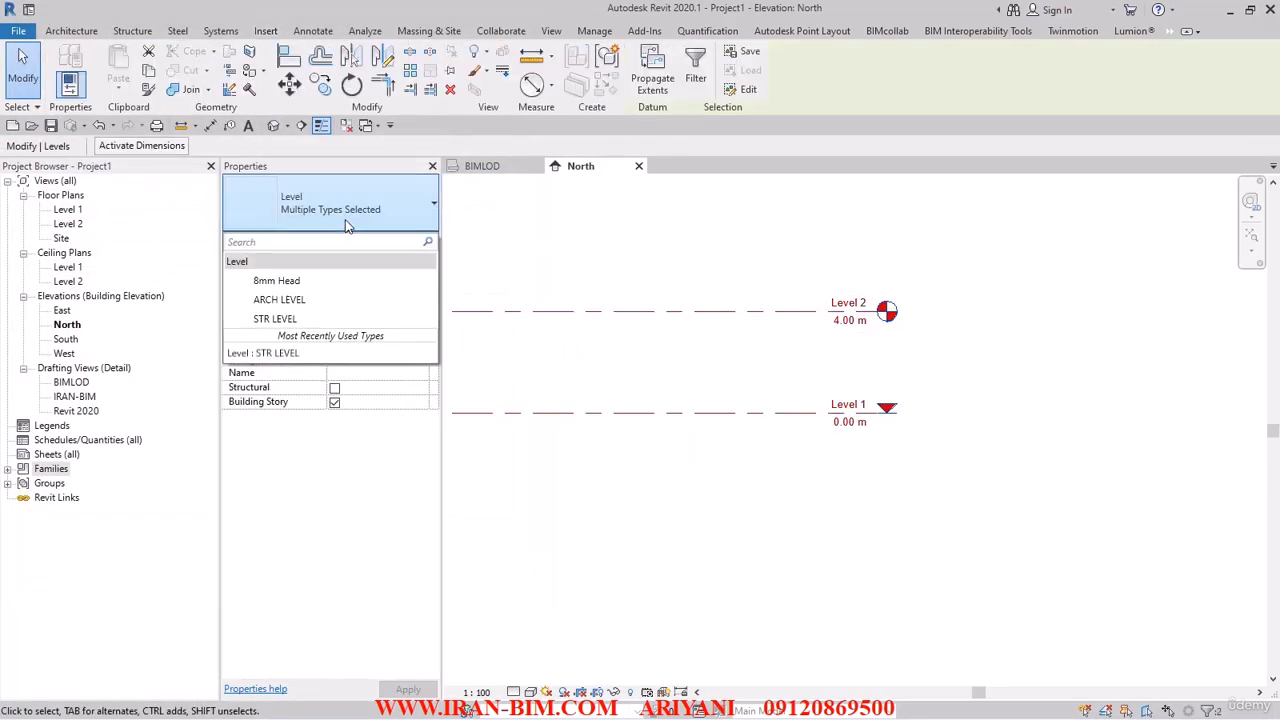
{"action": "left_click", "coordinate": [281, 301]}
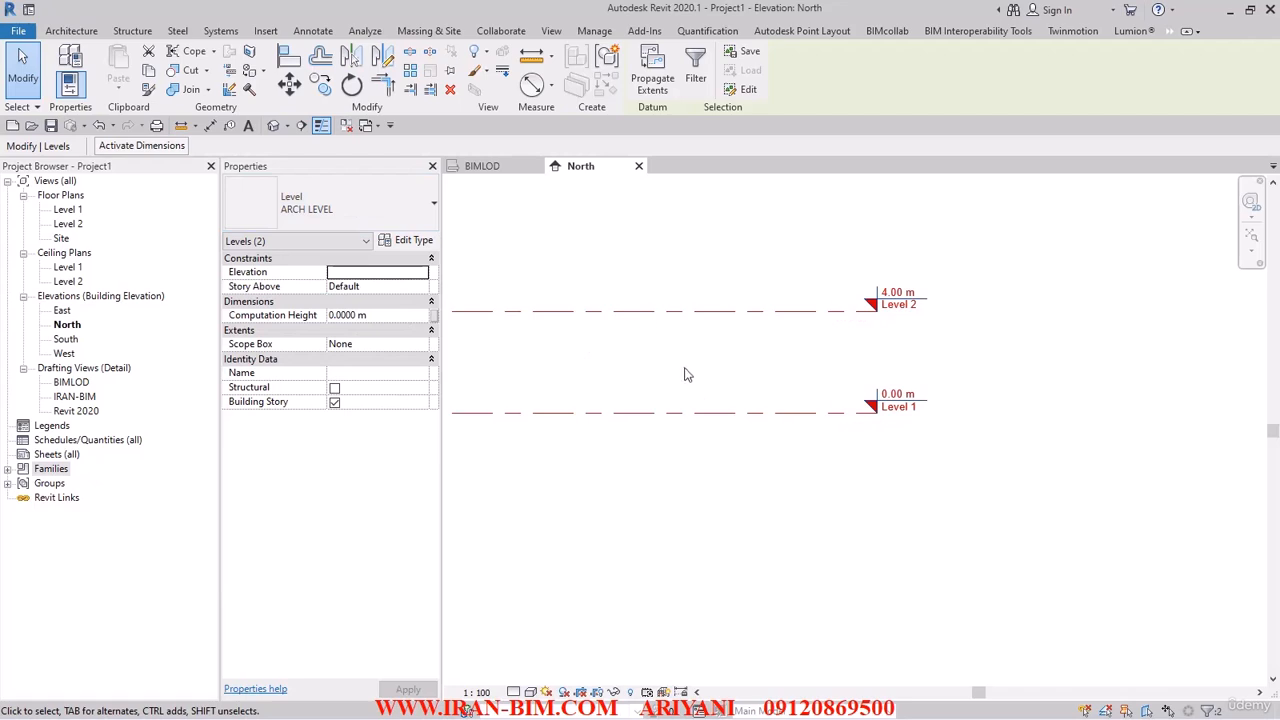
{"action": "left_click", "coordinate": [688, 369]}
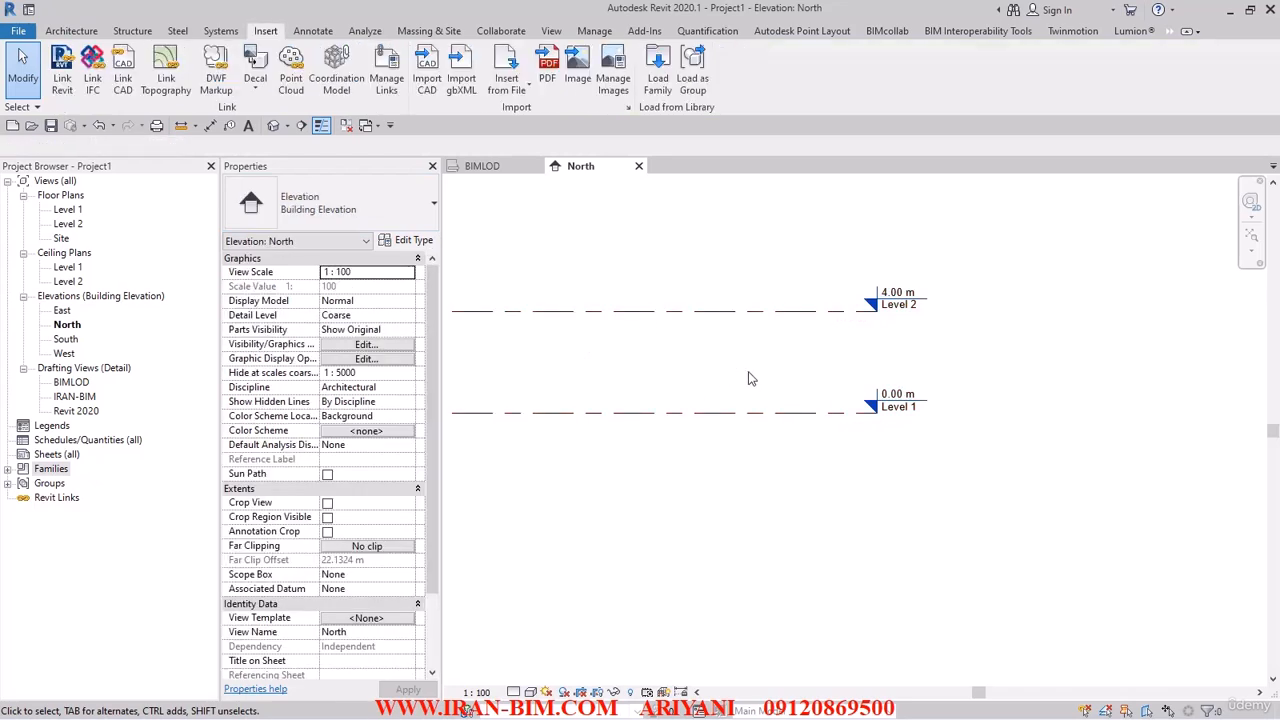
Select Level 1, then restore the Revit window to a smaller, full-height size beside the AutoCAD section drawing.
{"action": "middle_click_drag", "start_coordinate": [751, 378], "coordinate": [703, 323]}
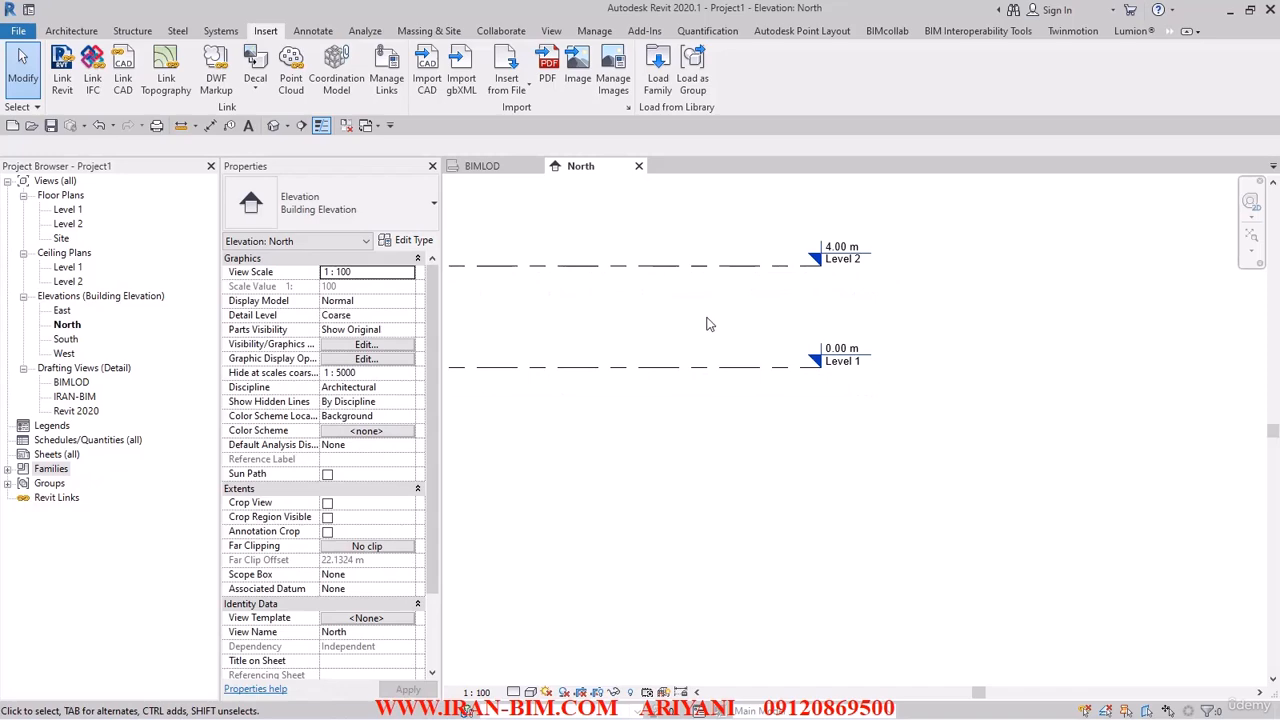
{"action": "left_click", "coordinate": [722, 368]}
{"action": "middle_click_drag", "start_coordinate": [849, 361], "coordinate": [735, 360]}
{"action": "scroll", "coordinate": [735, 359], "scroll_direction": "up", "scroll_amount": 2}
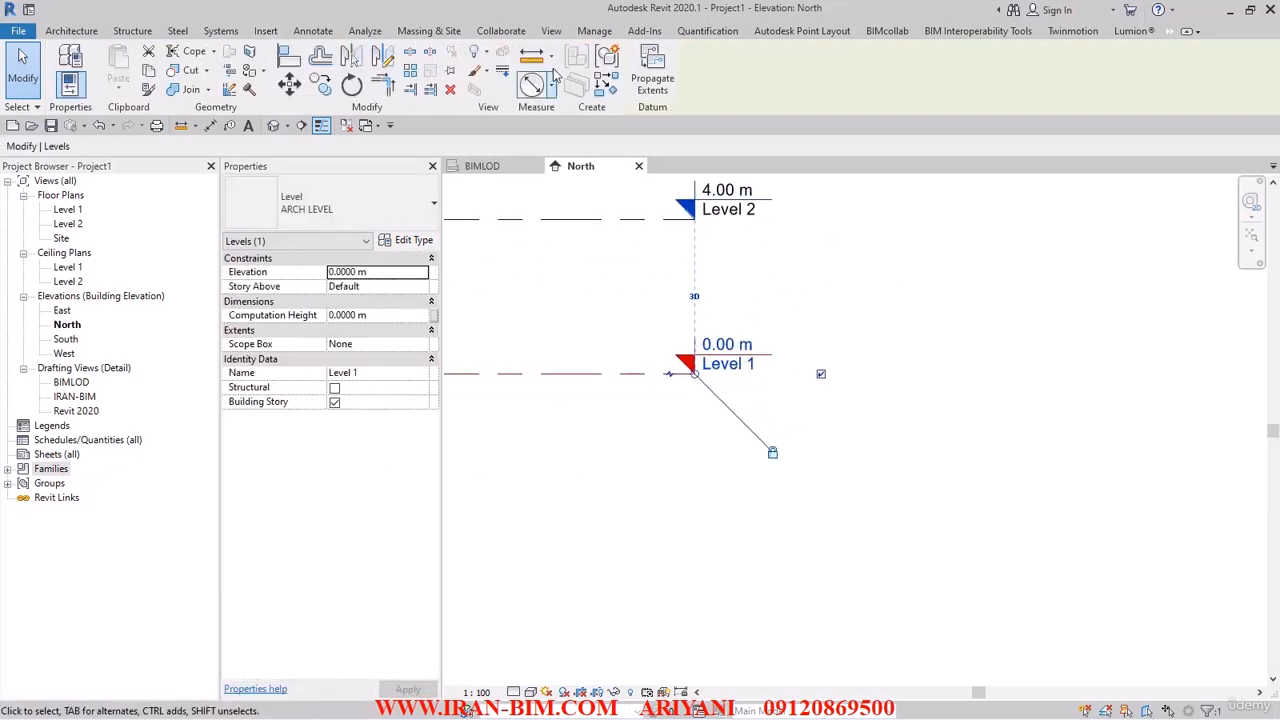
{"action": "left_click_drag", "start_coordinate": [460, 12], "coordinate": [957, 75]}
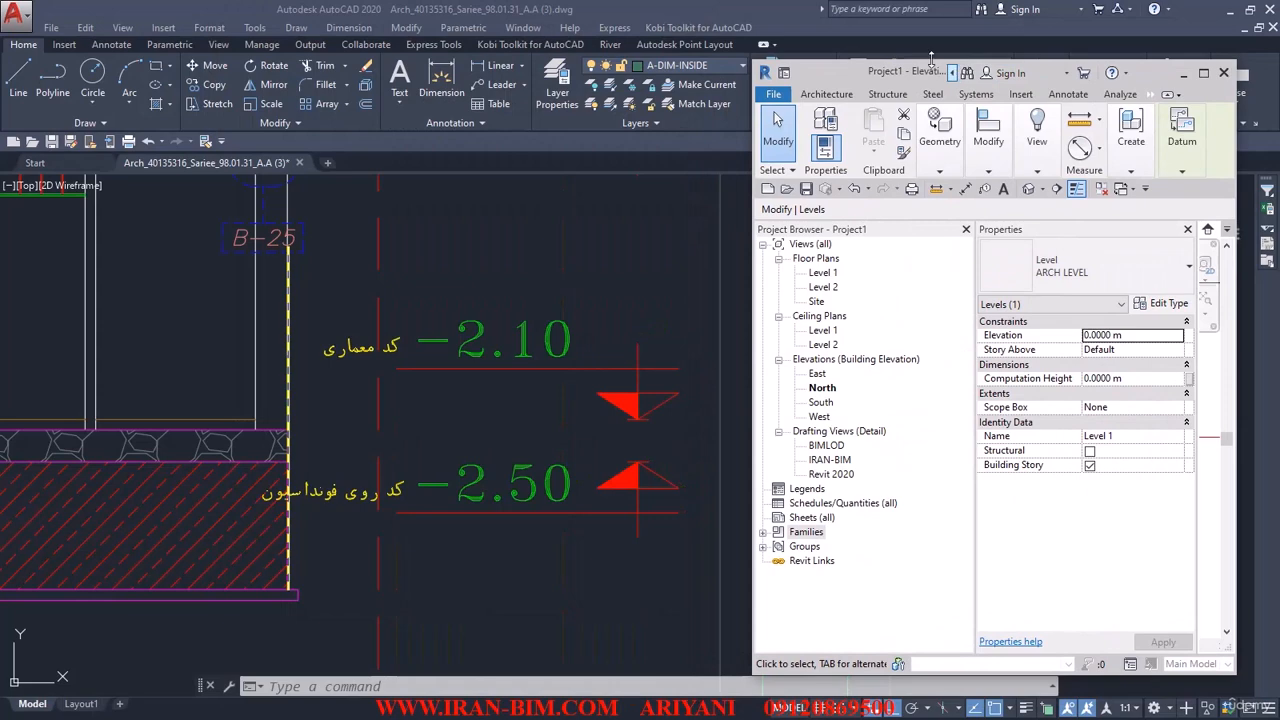
{"action": "double_click", "coordinate": [931, 58]}
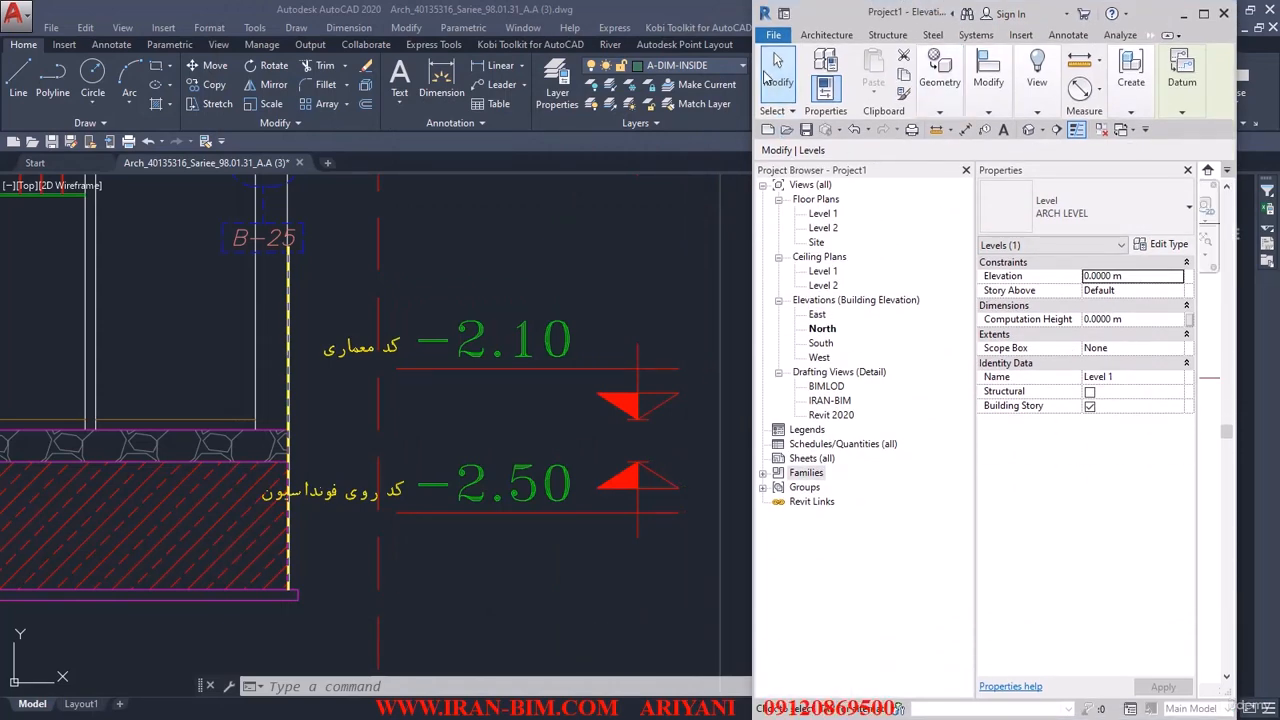
Switch to AutoCAD and bring the section's column of level codes from -2.50 up to +14.90 into view.
{"action": "left_click", "coordinate": [600, 302]}
{"action": "middle_click_drag", "start_coordinate": [674, 274], "coordinate": [425, 358]}
{"action": "scroll", "coordinate": [425, 358], "scroll_direction": "down", "scroll_amount": 5}
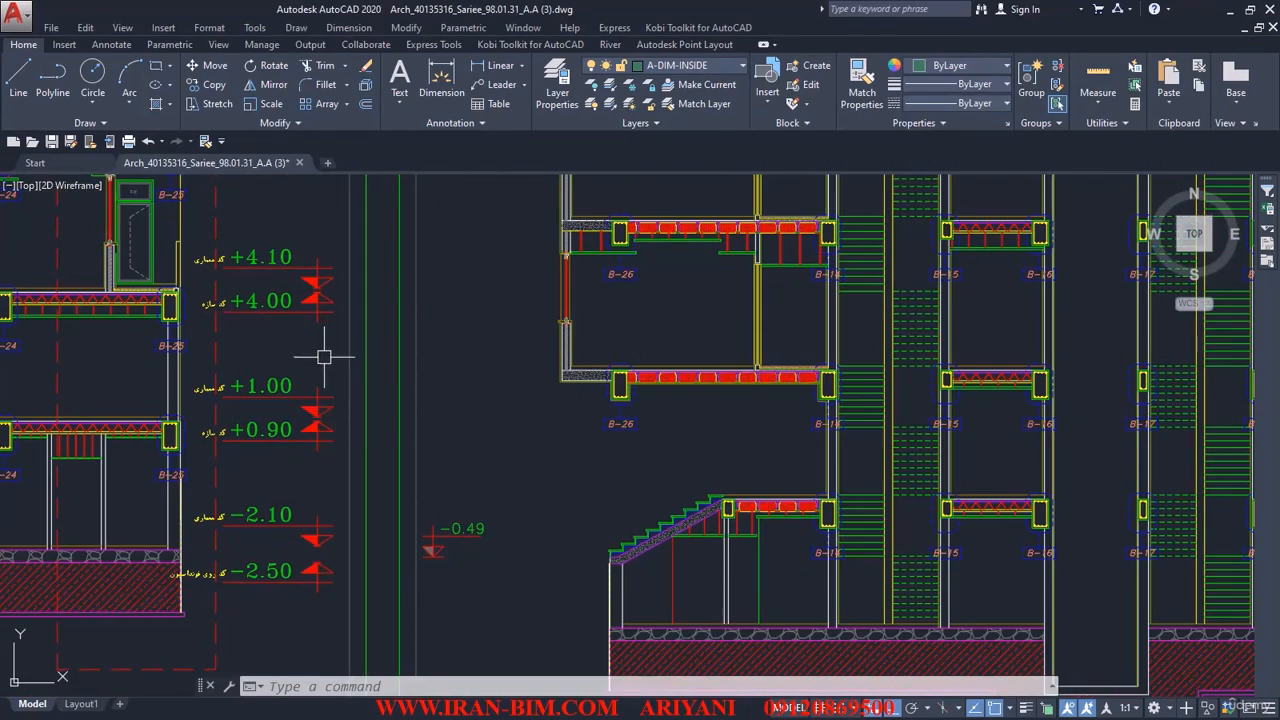
{"action": "scroll", "coordinate": [323, 357], "scroll_direction": "down", "scroll_amount": 2}
{"action": "mouse_move", "coordinate": [325, 354]}
{"action": "middle_mouse_down"}
{"action": "mouse_move", "coordinate": [240, 429]}
{"action": "mouse_move", "coordinate": [143, 554]}
{"action": "mouse_move", "coordinate": [151, 533]}
{"action": "middle_mouse_up"}
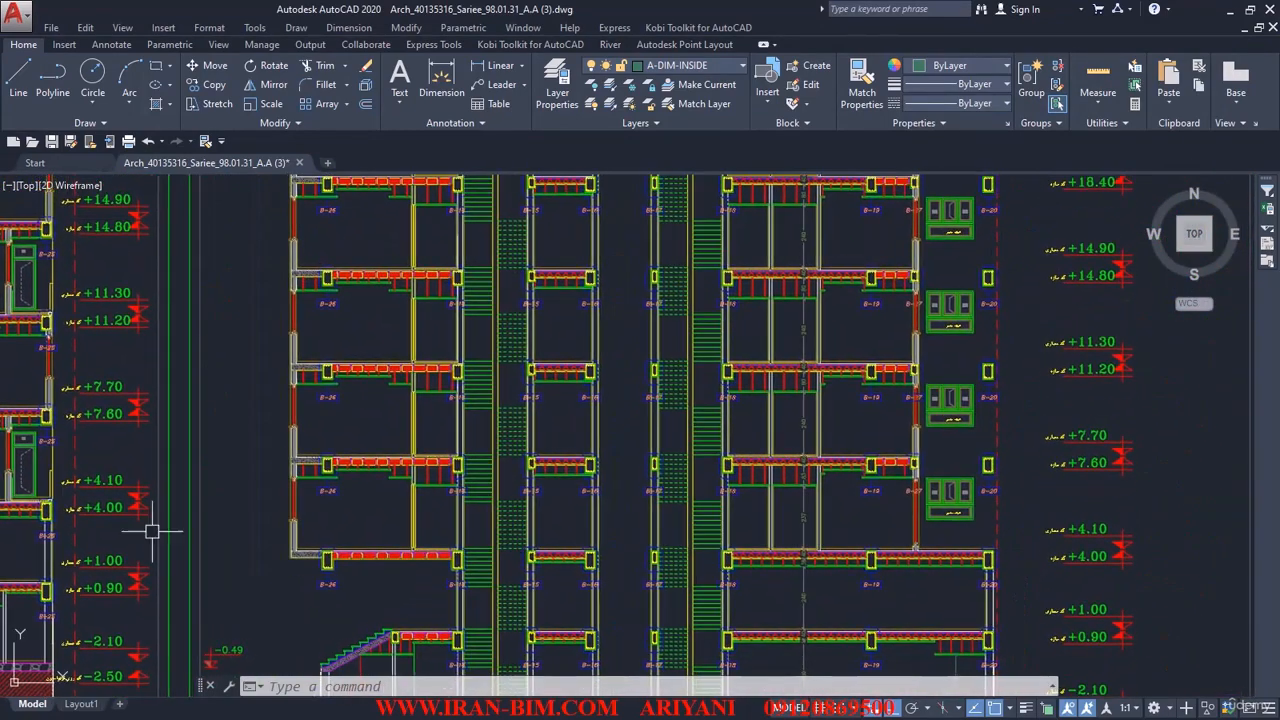
Return to Revit and widen its window up to the AutoCAD level codes, keeping Level 1's head in view.
{"action": "key", "text": "alt+Tab"}
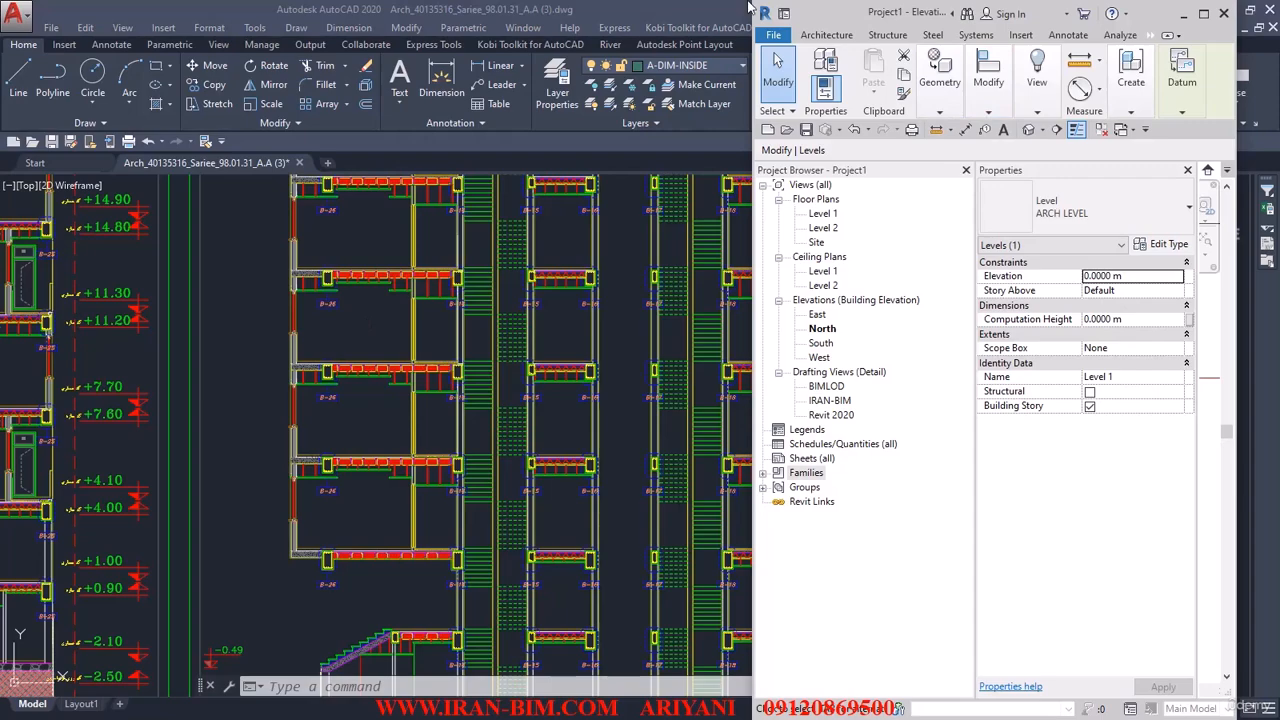
{"action": "left_click_drag", "start_coordinate": [757, 8], "coordinate": [277, 8]}
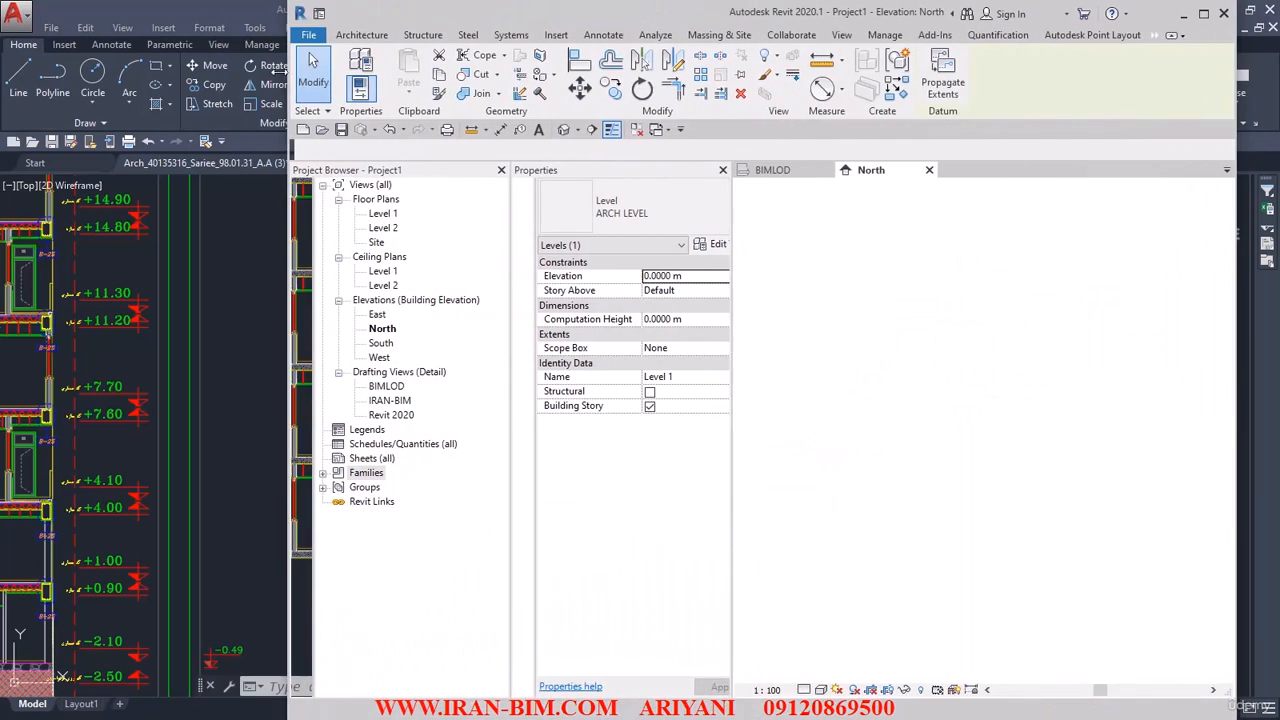
{"action": "middle_click_drag", "start_coordinate": [984, 432], "coordinate": [851, 437]}
{"action": "scroll", "coordinate": [868, 362], "scroll_direction": "up", "scroll_amount": 1}
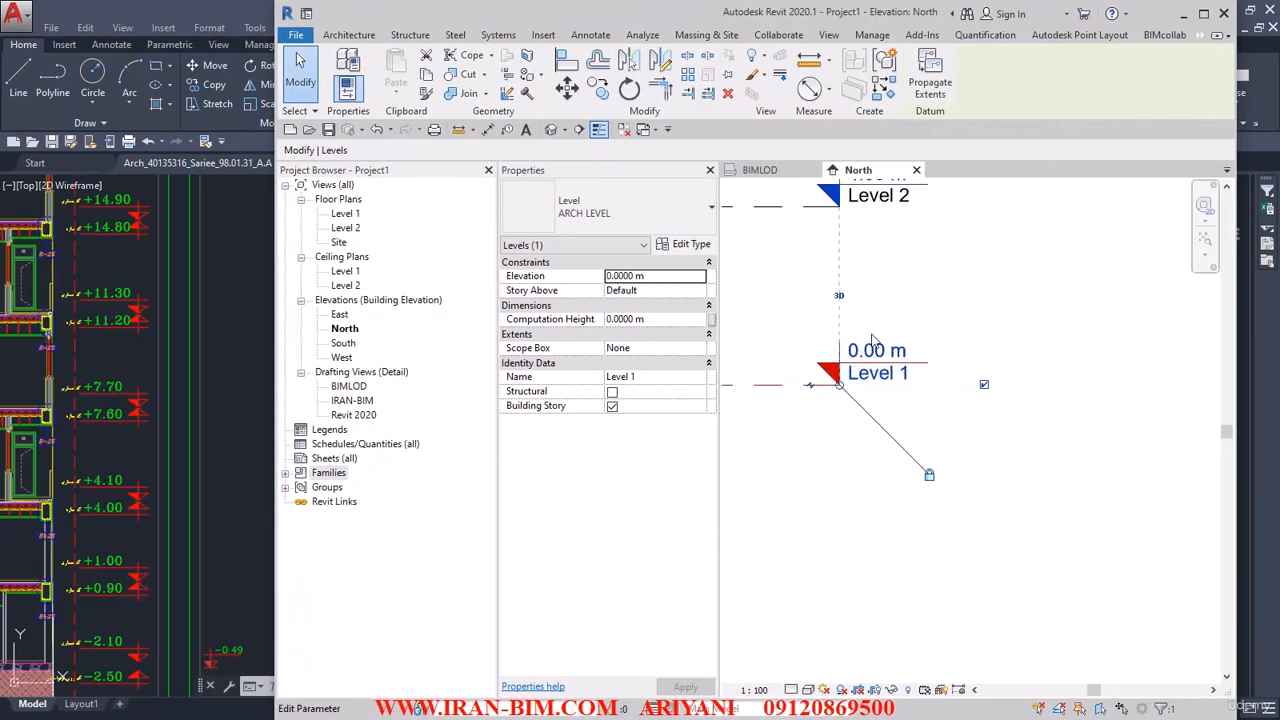
Set the elevation of Level 1 to -2.10 m.
{"action": "key", "text": "Escape"}
{"action": "left_click", "coordinate": [870, 352]}
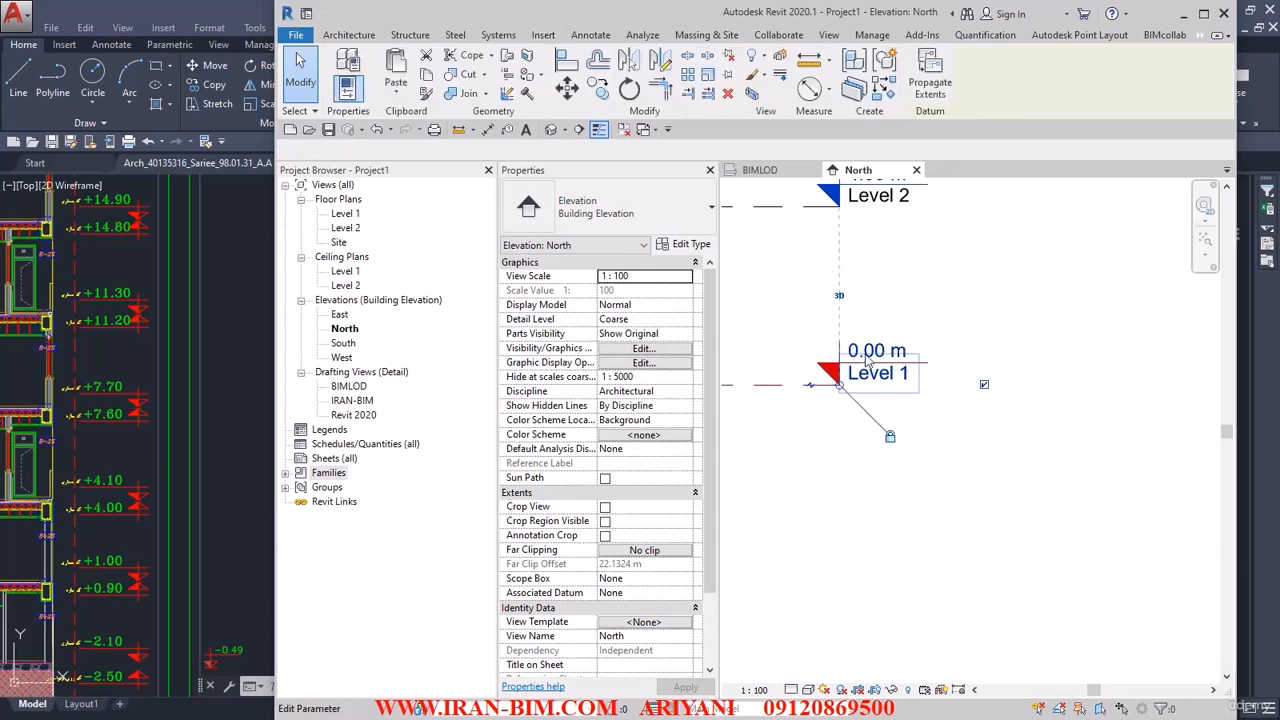
{"action": "left_click", "coordinate": [870, 351]}
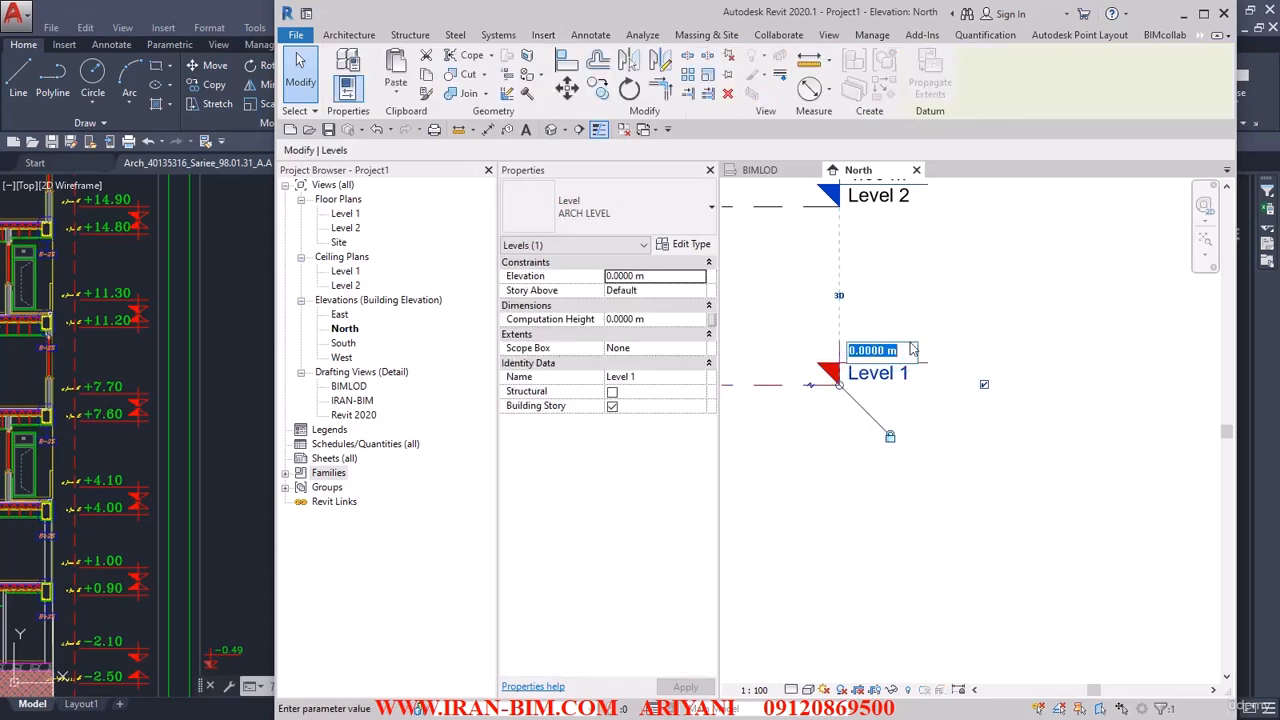
{"action": "type", "text": "-2.1"}
{"action": "key", "text": "Return"}
{"action": "left_click", "coordinate": [900, 319]}
Set the elevation of Level 2 to 0.00 m and clear the selection.
{"action": "middle_click_drag", "start_coordinate": [901, 313], "coordinate": [920, 444]}
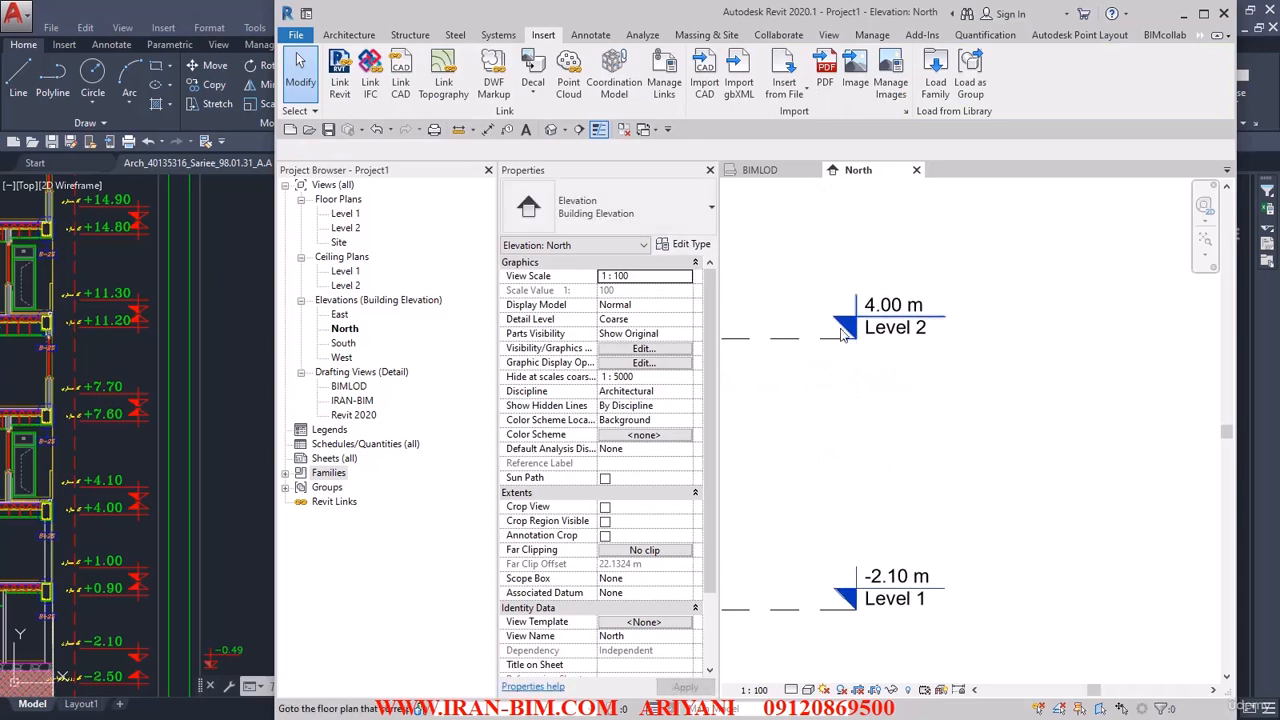
{"action": "left_click", "coordinate": [865, 319]}
{"action": "double_click", "coordinate": [864, 316]}
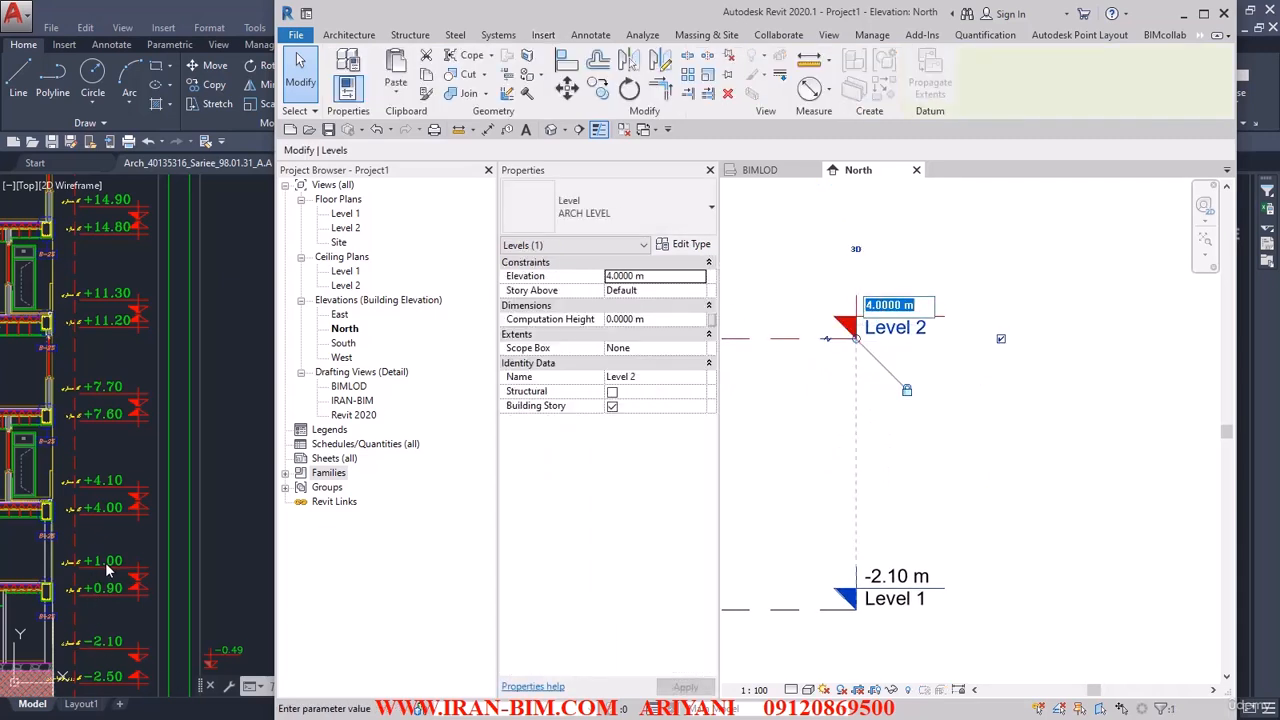
{"action": "type", "text": "0"}
{"action": "key", "text": "Return"}
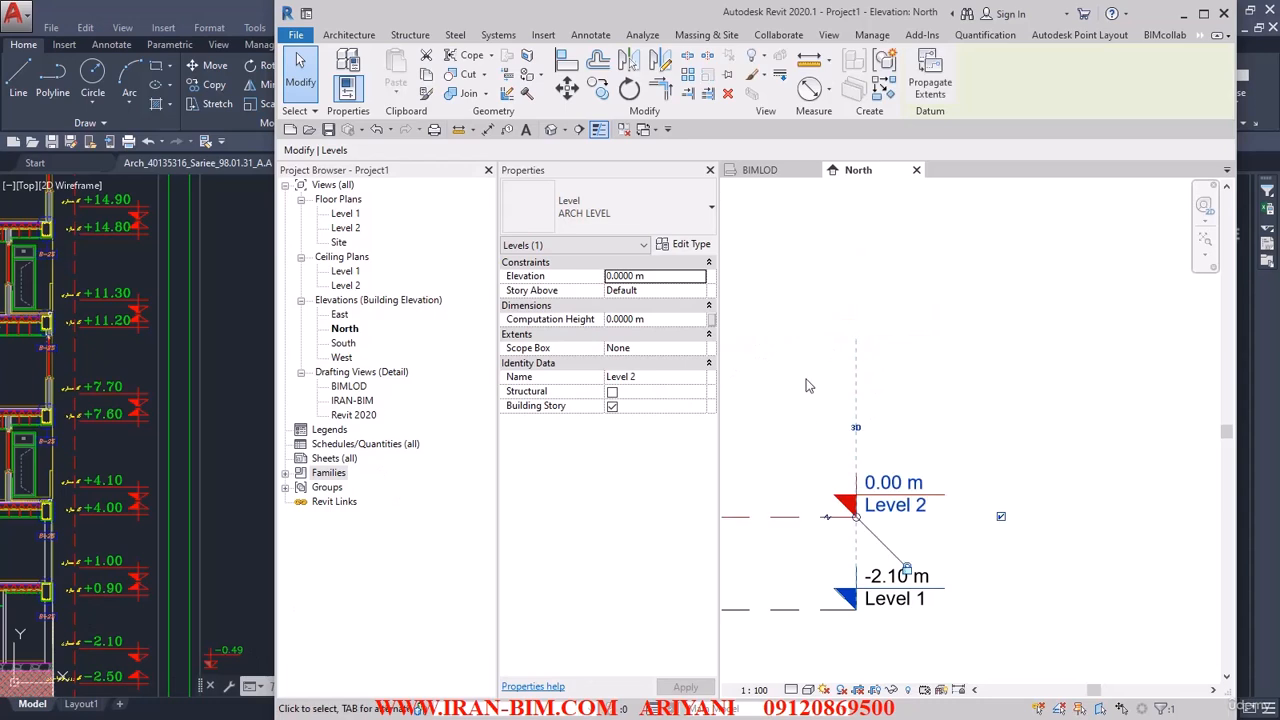
{"action": "left_click", "coordinate": [786, 386]}
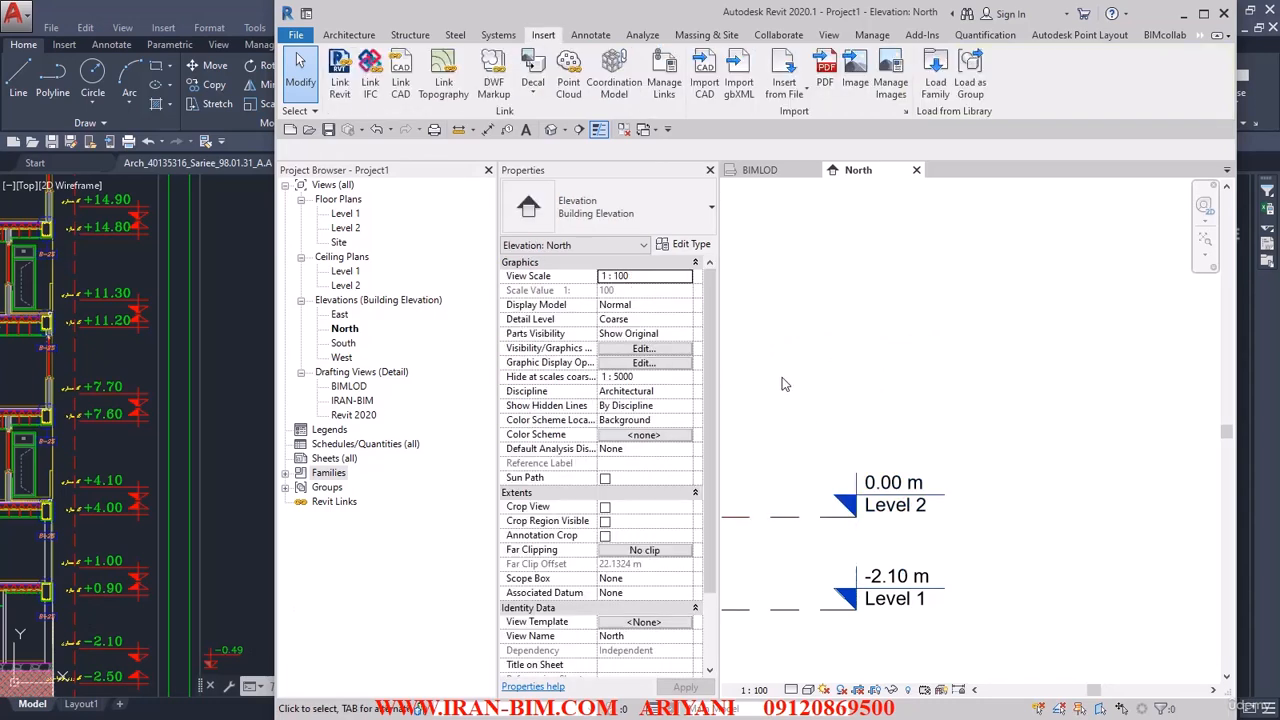
Draw a new level of type 8mm Head above Level 2 and set its elevation to 1.00 m.
{"action": "left_click", "coordinate": [330, 34]}
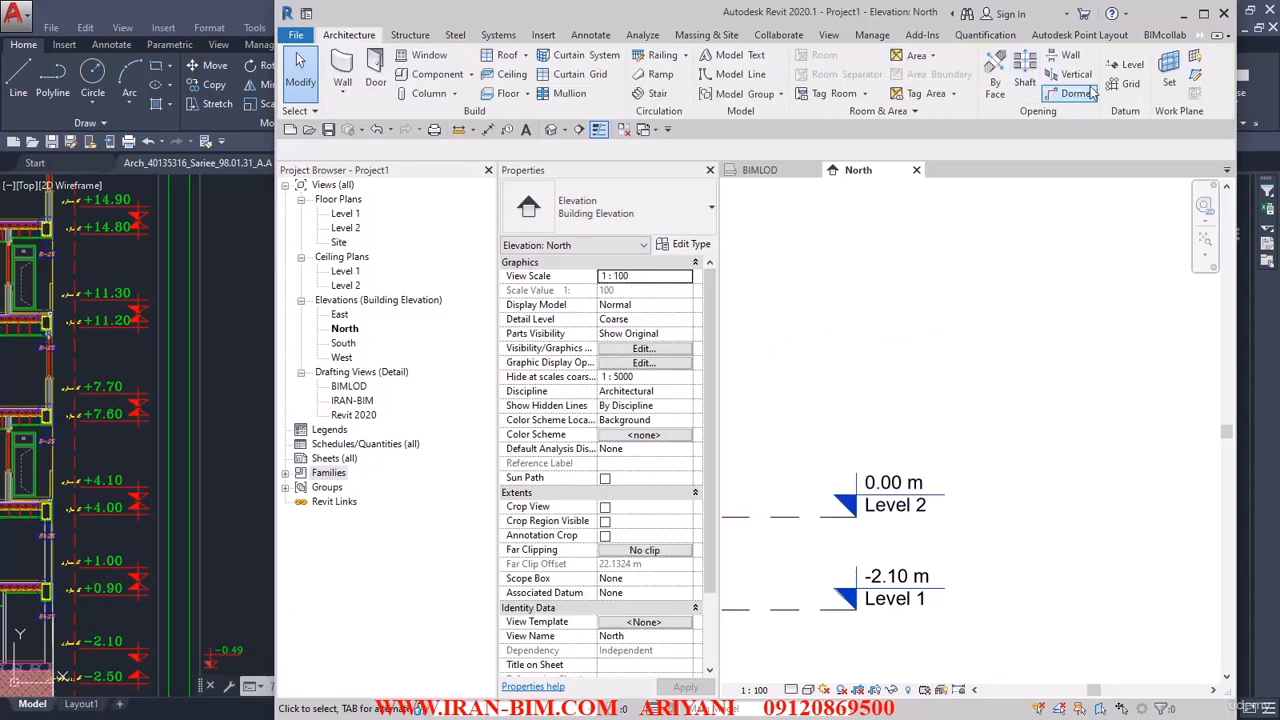
{"action": "left_click", "coordinate": [1133, 64]}
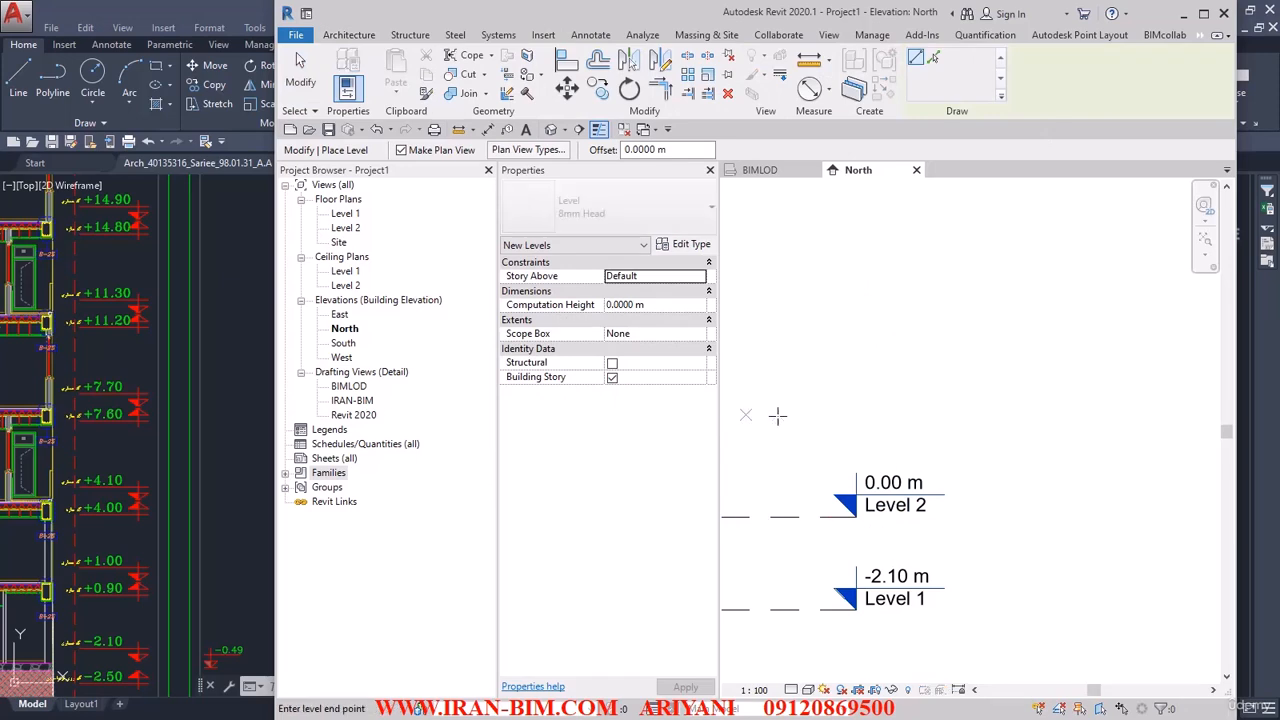
{"action": "left_click", "coordinate": [748, 413]}
{"action": "left_click", "coordinate": [918, 412]}
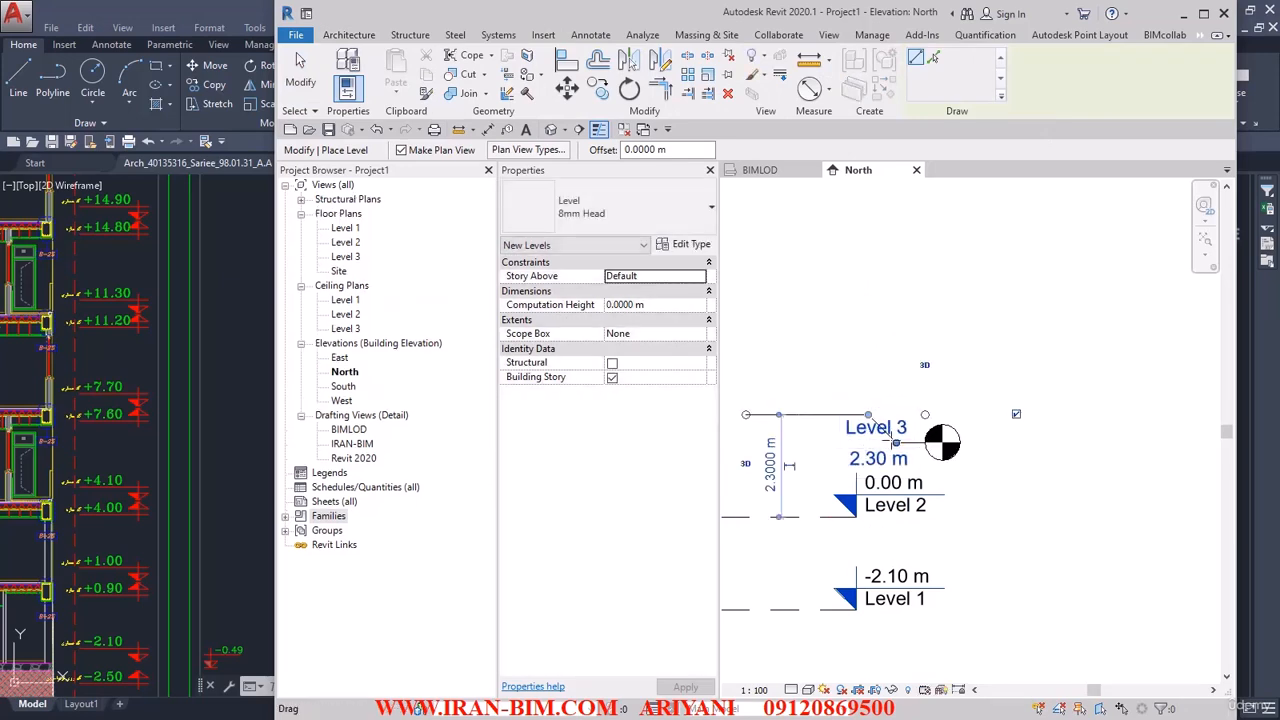
{"action": "left_click_drag", "start_coordinate": [901, 417], "coordinate": [897, 415]}
{"action": "left_click", "coordinate": [885, 432]}
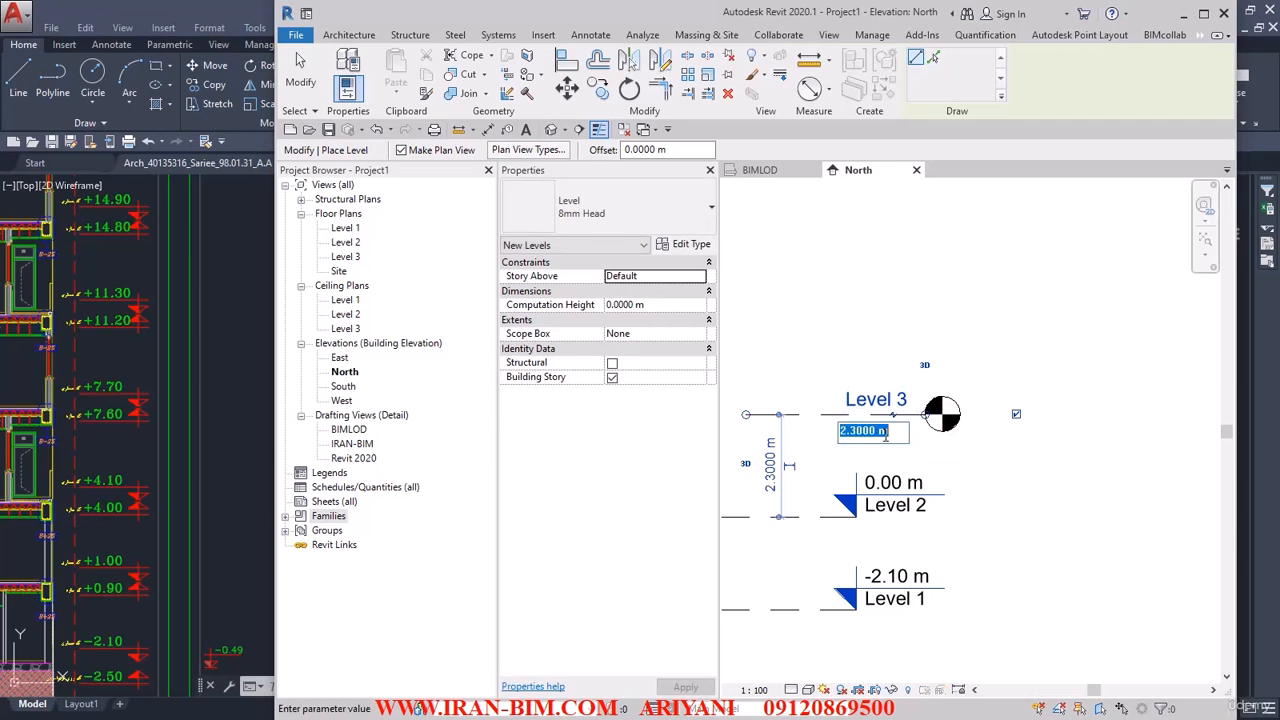
{"action": "type", "text": "1"}
{"action": "key", "text": "Return"}
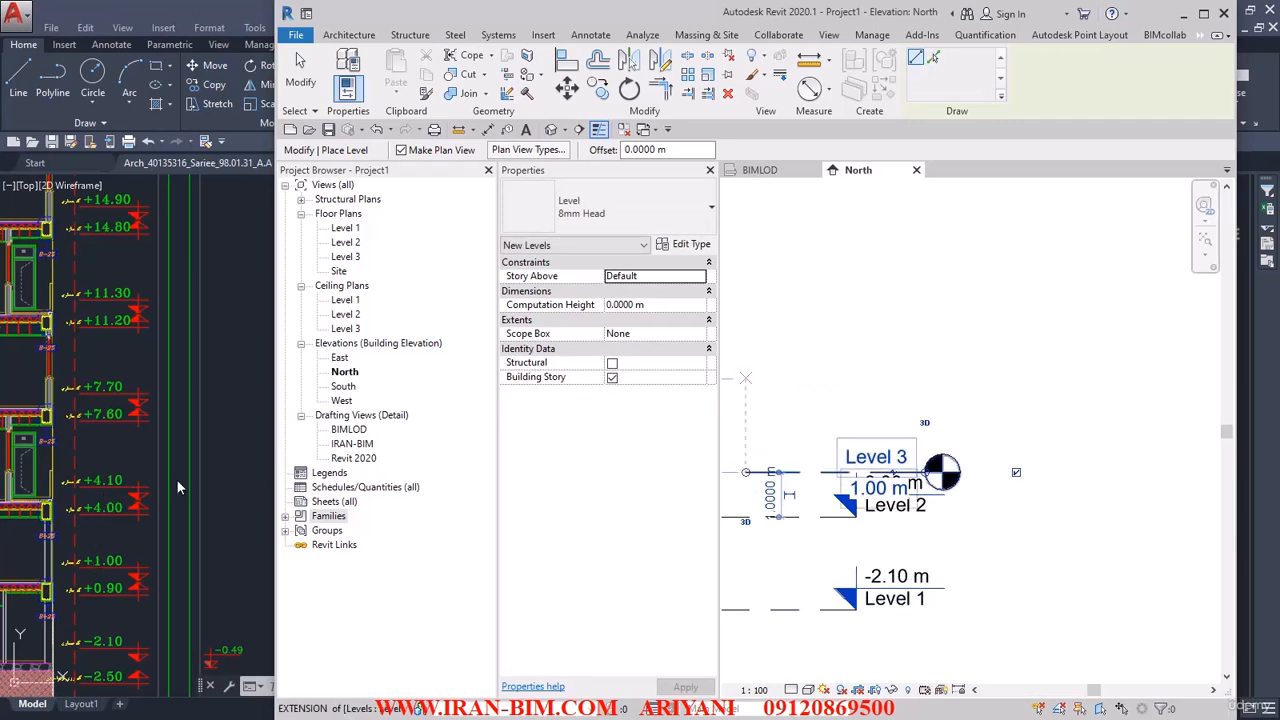
Draw another 8mm Head level above the 1.00 m level and set its elevation to 4.10 m.
{"action": "left_click", "coordinate": [767, 352]}
{"action": "left_click", "coordinate": [890, 352]}
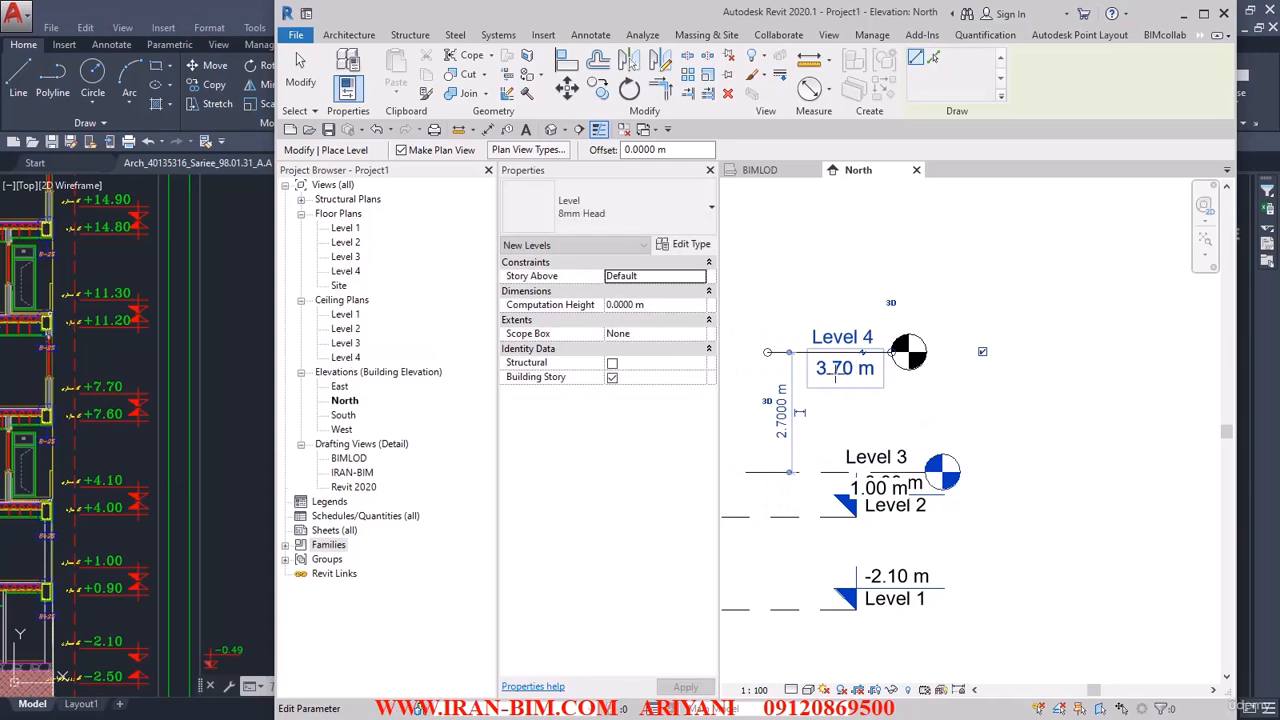
{"action": "left_click", "coordinate": [837, 376]}
{"action": "type", "text": "4.1"}
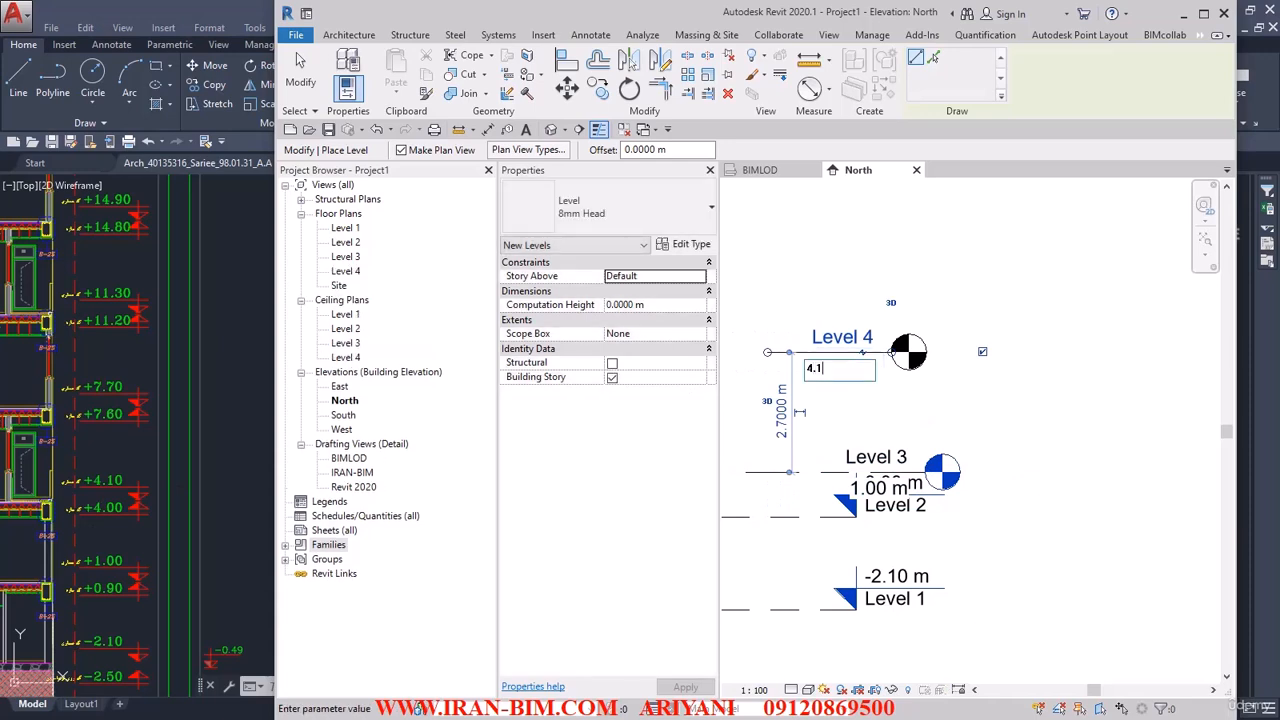
{"action": "key", "text": "Return"}
Switch the new-level type to ARCH LEVEL, draw a level above the 4.10 m one, and set its elevation to 7.70 m.
{"action": "left_click", "coordinate": [576, 207]}
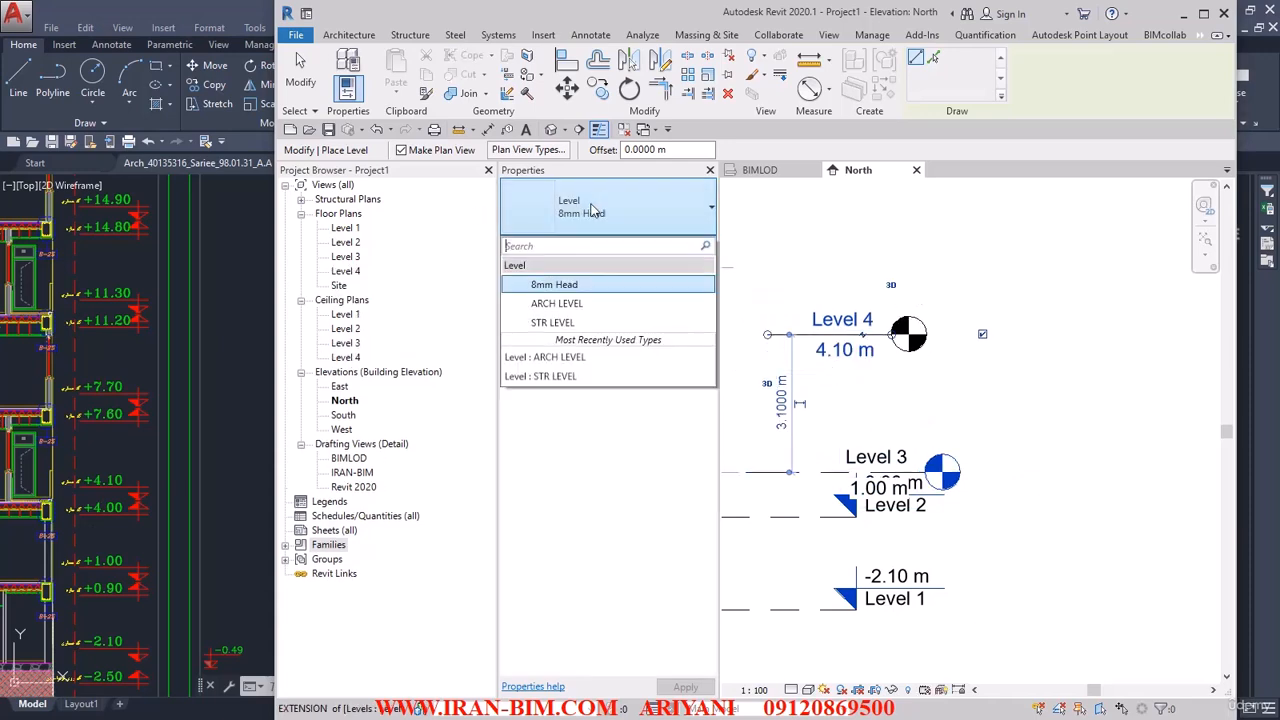
{"action": "left_click", "coordinate": [576, 307]}
{"action": "middle_click_drag", "start_coordinate": [803, 297], "coordinate": [810, 423]}
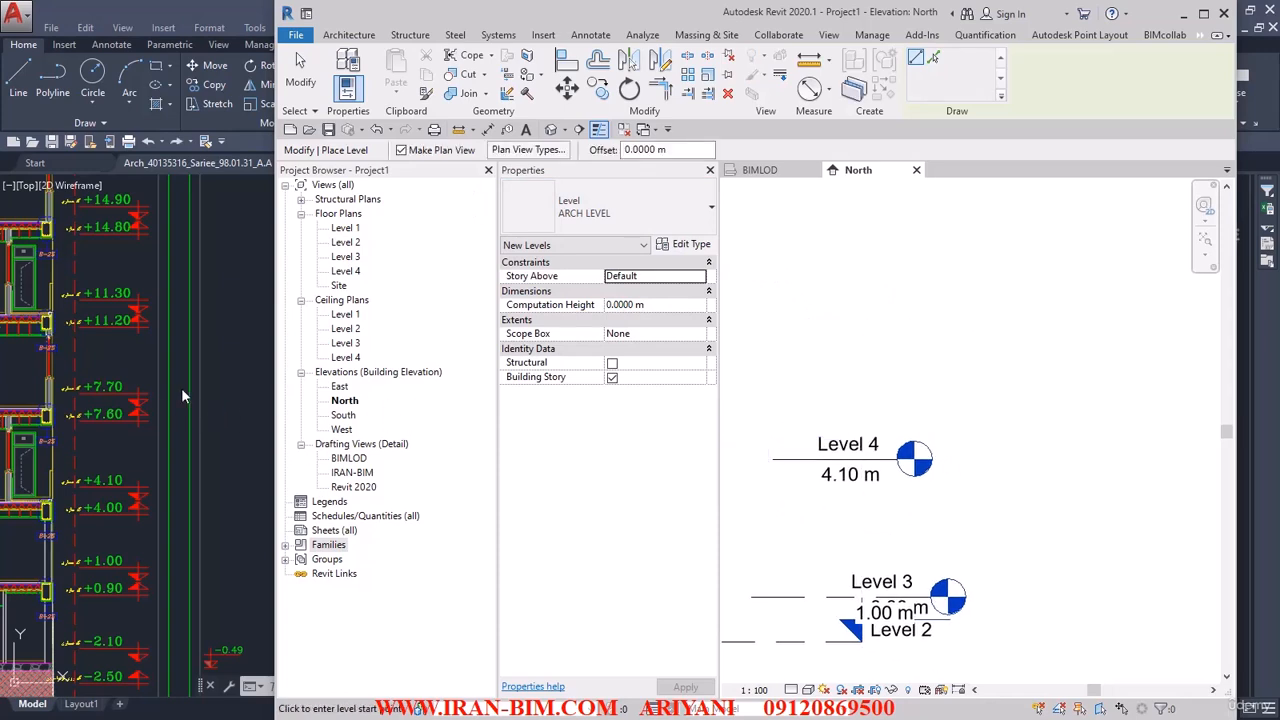
{"action": "left_click", "coordinate": [762, 378]}
{"action": "left_click", "coordinate": [897, 378]}
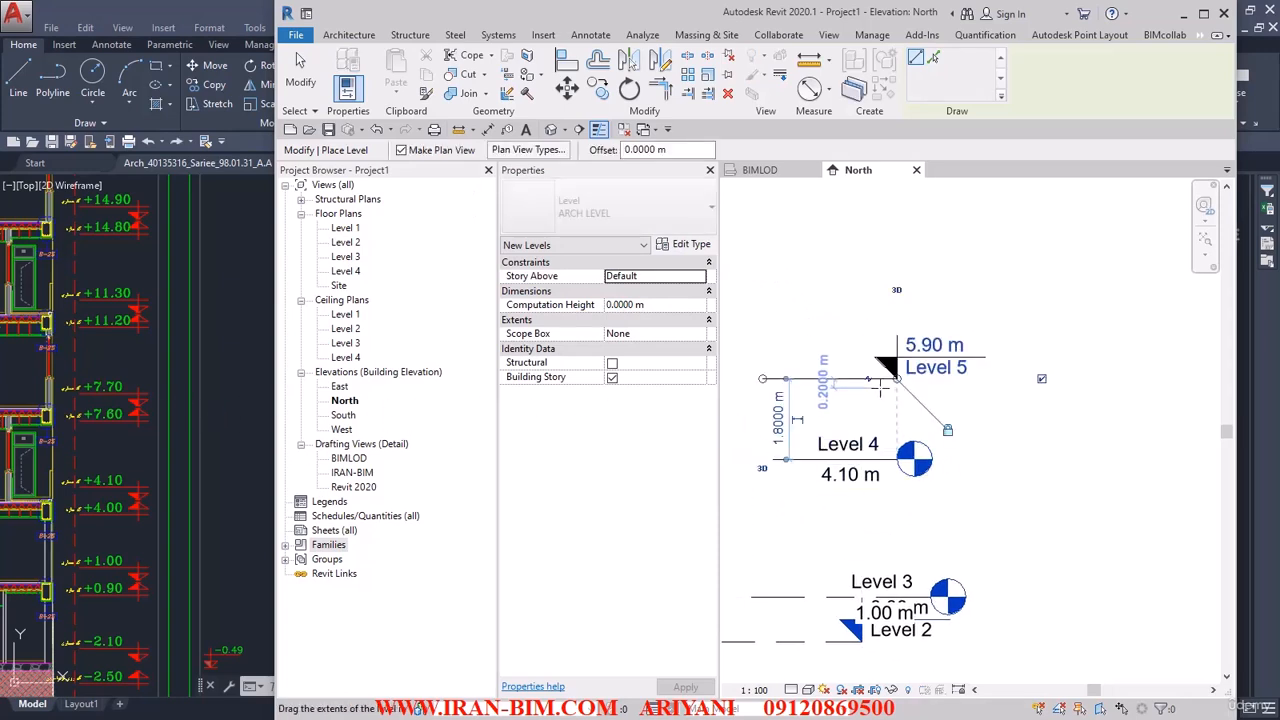
{"action": "left_click", "coordinate": [930, 345]}
{"action": "type", "text": "7.7"}
{"action": "key", "text": "Return"}
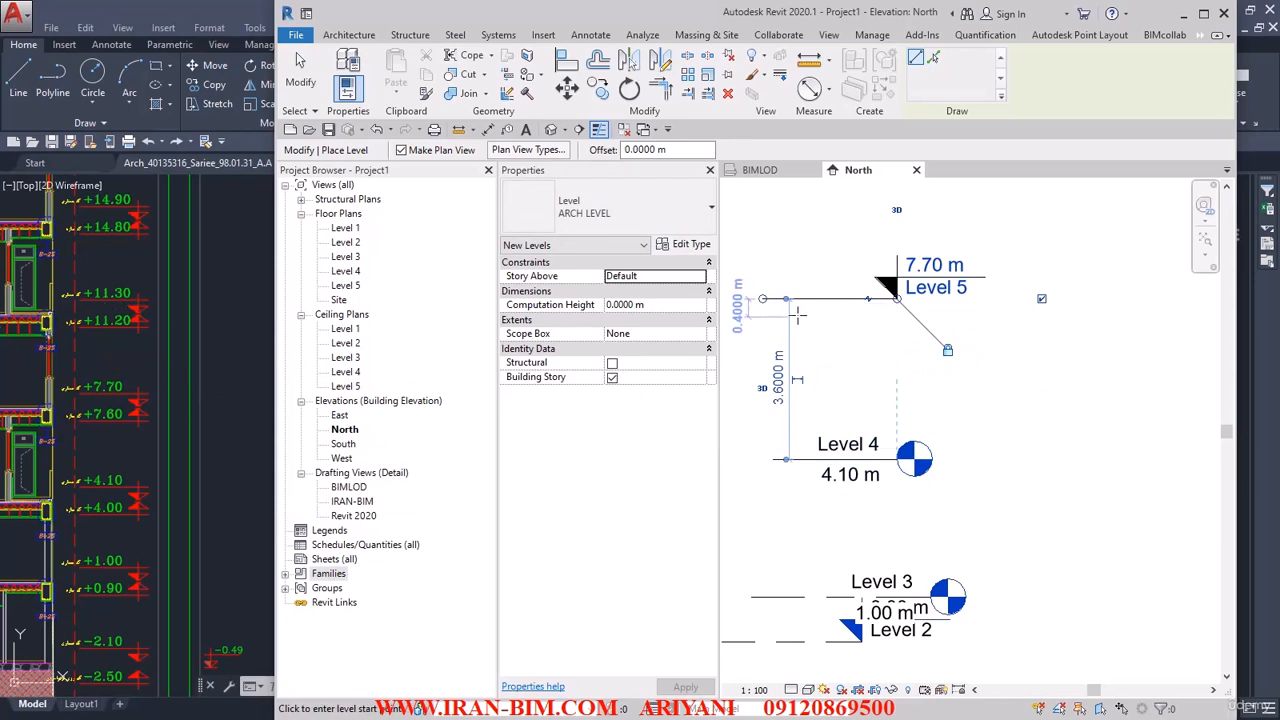
Draw an ARCH LEVEL above the 7.70 m level and set its elevation to 11.30 m.
{"action": "middle_click_drag", "start_coordinate": [802, 257], "coordinate": [791, 455]}
{"action": "left_click", "coordinate": [762, 371]}
{"action": "left_click", "coordinate": [902, 371]}
{"action": "left_click", "coordinate": [922, 337]}
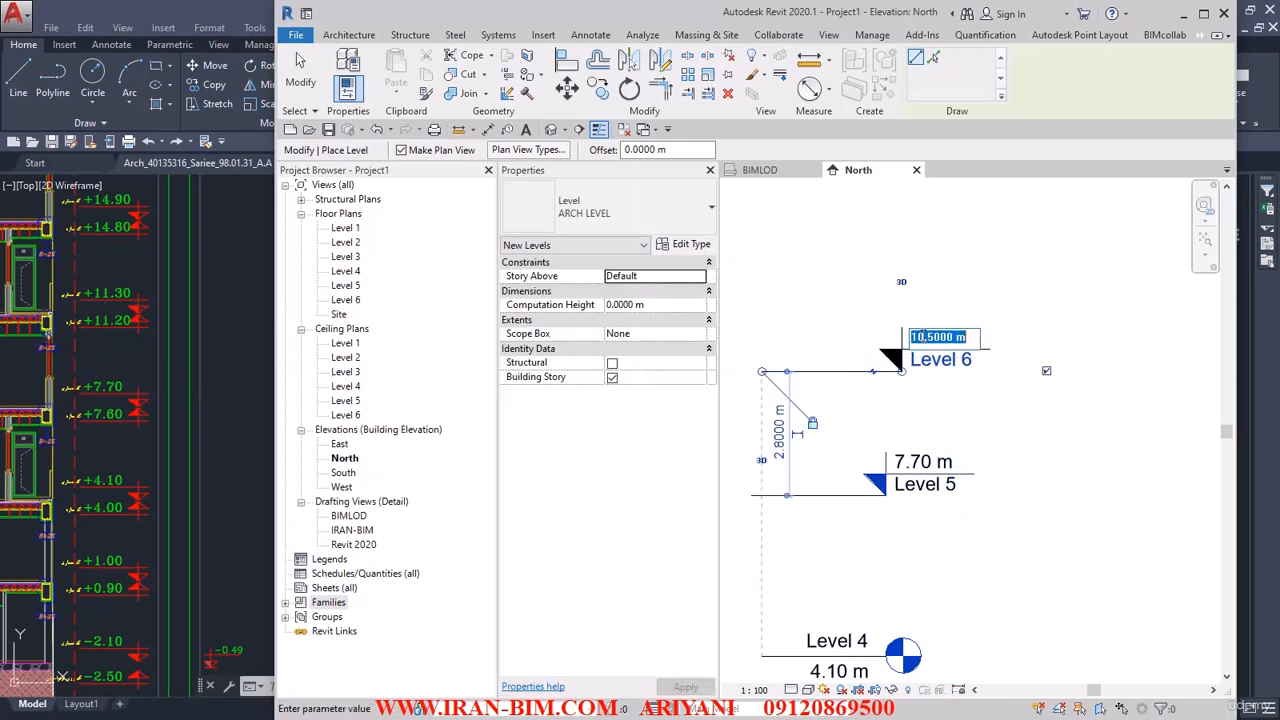
{"action": "type", "text": "11.3"}
{"action": "key", "text": "Return"}
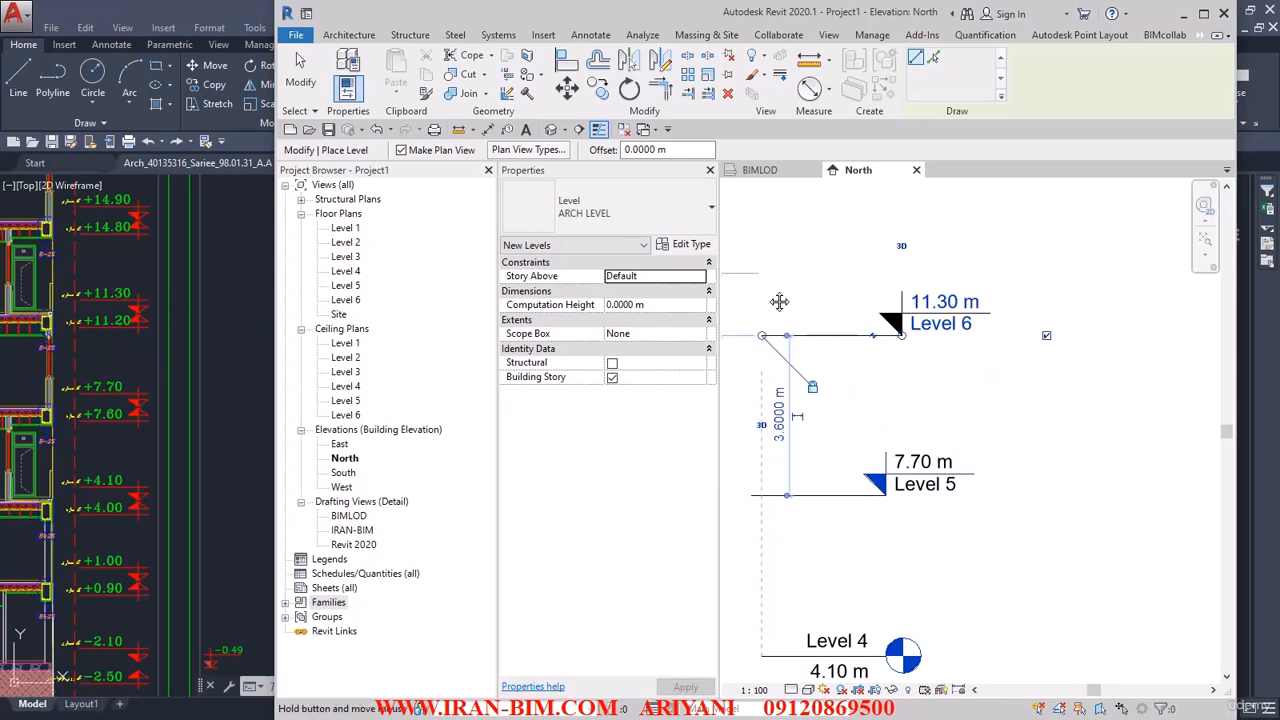
Draw an ARCH LEVEL above the 11.30 m level and set its elevation to 14.90 m.
{"action": "middle_click_drag", "start_coordinate": [779, 301], "coordinate": [783, 412]}
{"action": "left_click", "coordinate": [744, 327]}
{"action": "left_click", "coordinate": [911, 326]}
{"action": "left_click", "coordinate": [941, 290]}
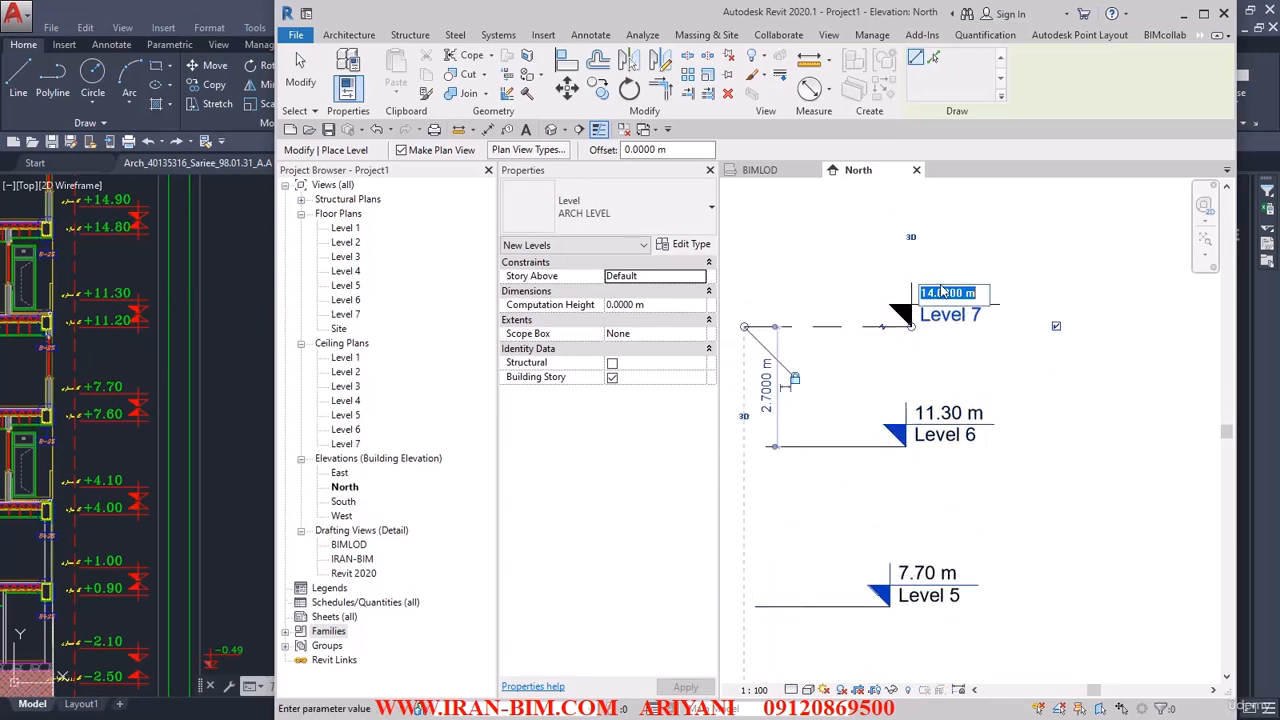
{"action": "type", "text": "14.9"}
{"action": "key", "text": "Return"}
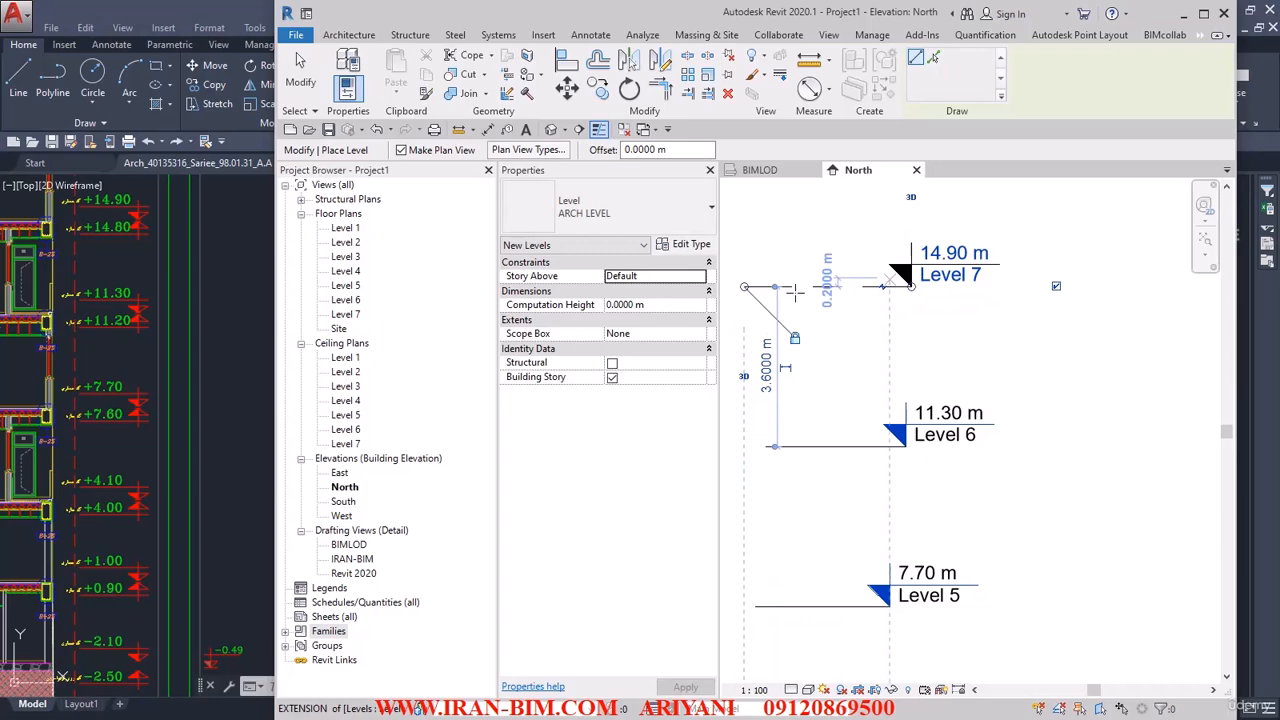
Switch to AutoCAD and bring the section's level codes from +14.90 up to +28.70 into view.
{"action": "left_click", "coordinate": [207, 352]}
{"action": "mouse_move", "coordinate": [213, 544]}
{"action": "middle_mouse_down"}
{"action": "mouse_move", "coordinate": [215, 496]}
{"action": "mouse_move", "coordinate": [224, 690]}
{"action": "middle_mouse_up"}
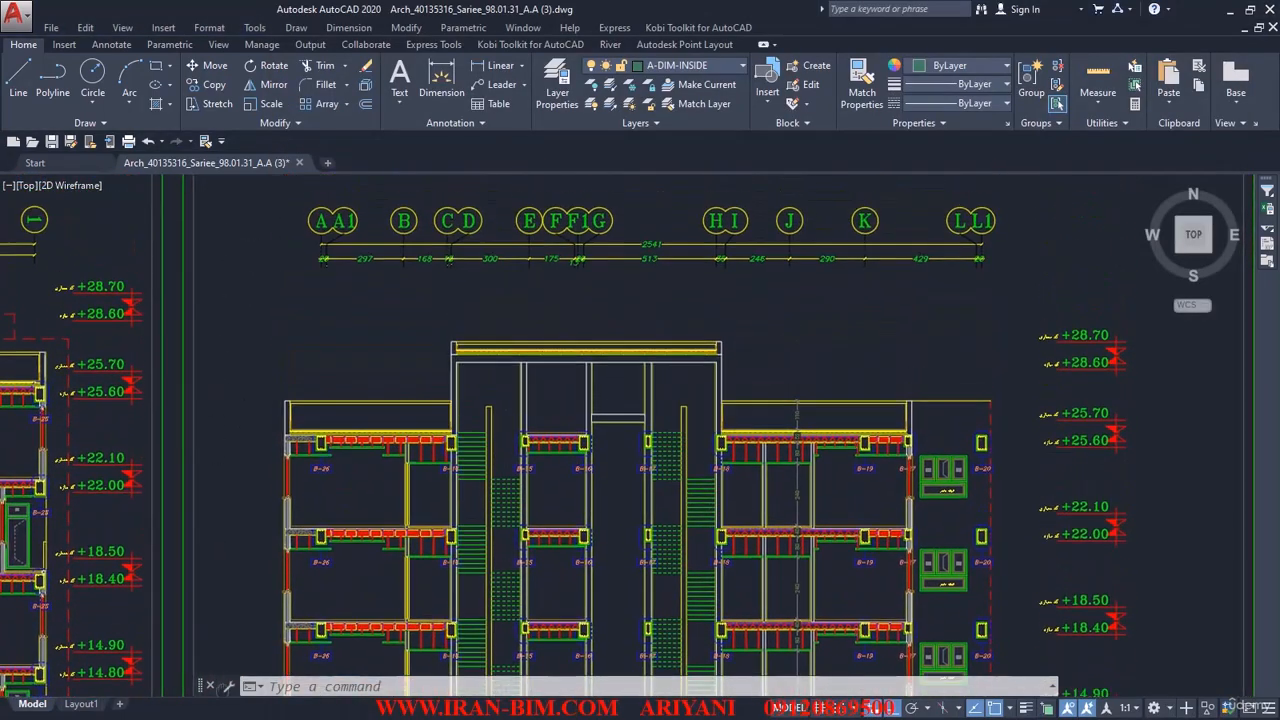
{"action": "middle_click_drag", "start_coordinate": [230, 594], "coordinate": [232, 621]}
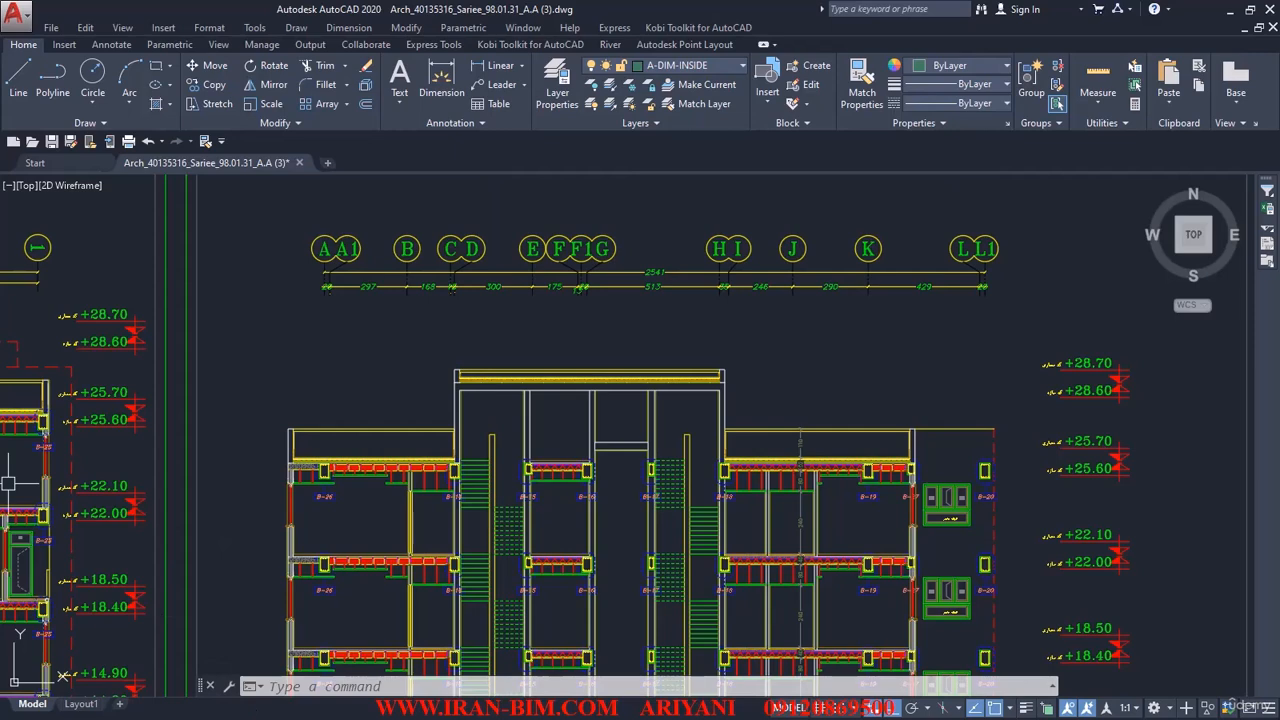
Return to Revit, draw an ARCH LEVEL above the 14.90 m level, and set its elevation to 18.50 m.
{"action": "key", "text": "alt+Tab"}
{"action": "middle_click_drag", "start_coordinate": [857, 334], "coordinate": [830, 680]}
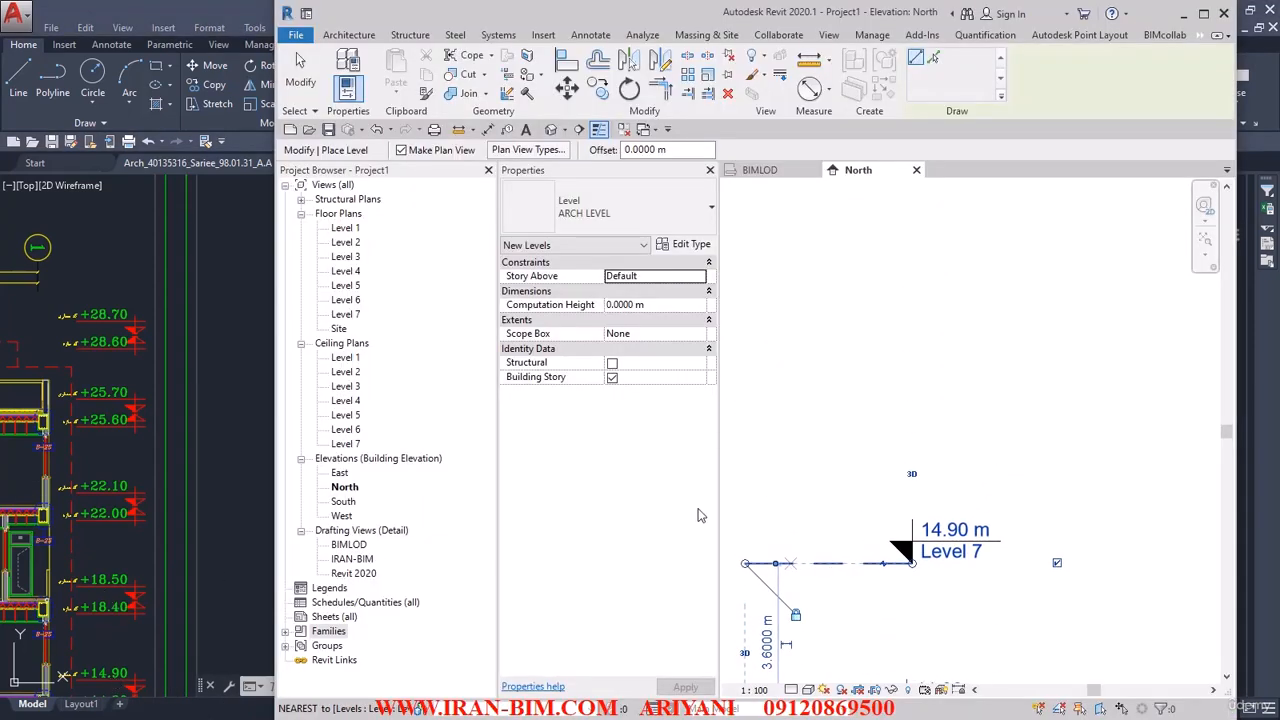
{"action": "left_click", "coordinate": [766, 403]}
{"action": "left_click", "coordinate": [924, 403]}
{"action": "left_click", "coordinate": [958, 368]}
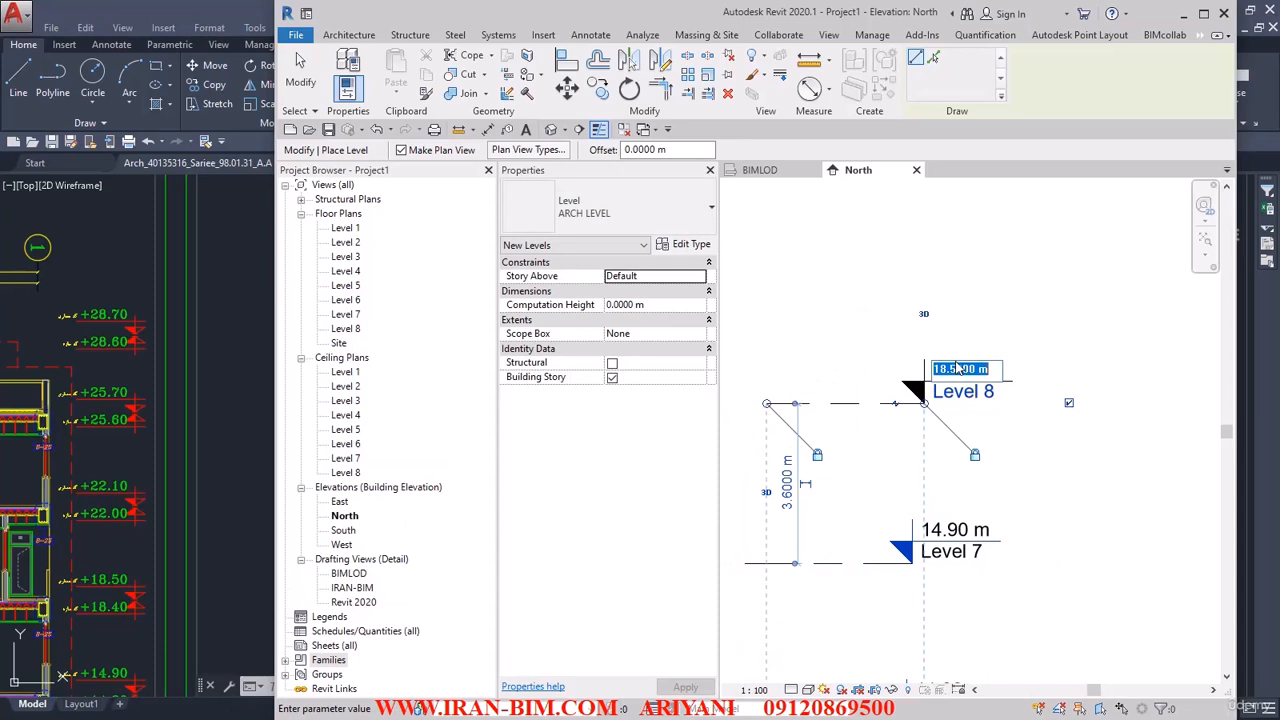
{"action": "type", "text": "18.5"}
{"action": "key", "text": "Return"}
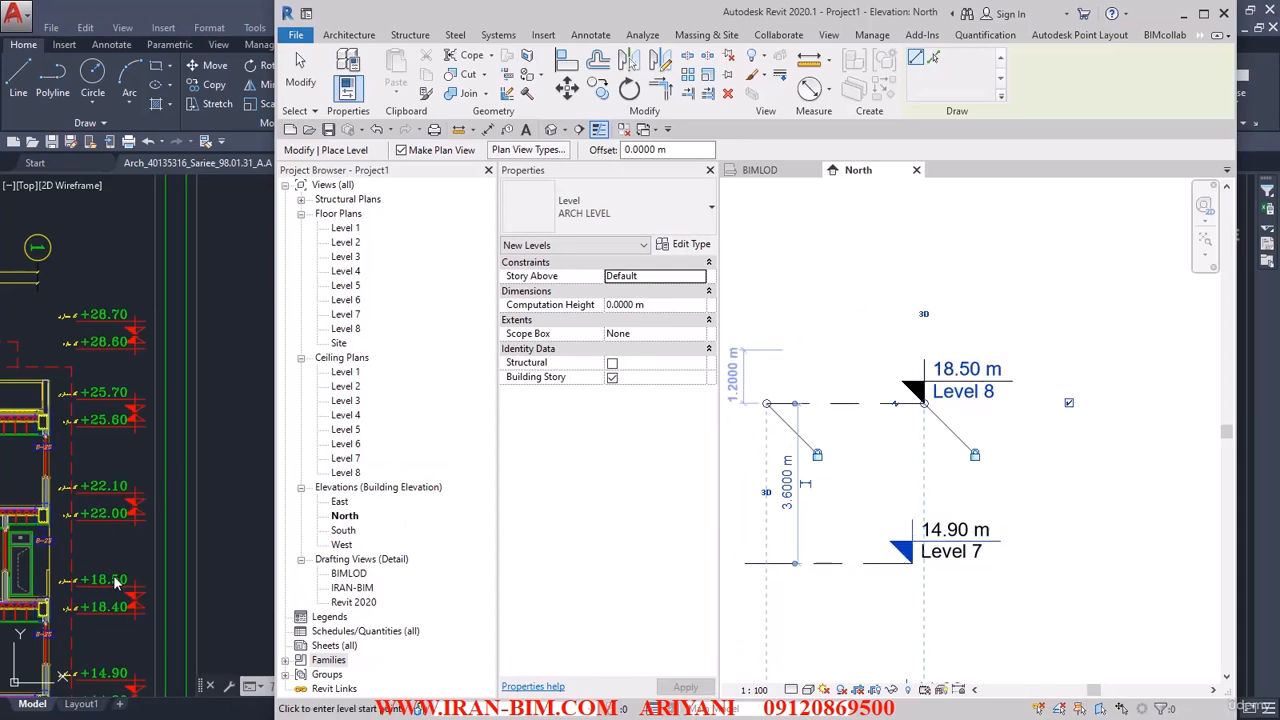
Draw an ARCH LEVEL above the 18.50 m level and set its elevation to 22.10 m.
{"action": "left_click", "coordinate": [756, 274]}
{"action": "left_click", "coordinate": [912, 274]}
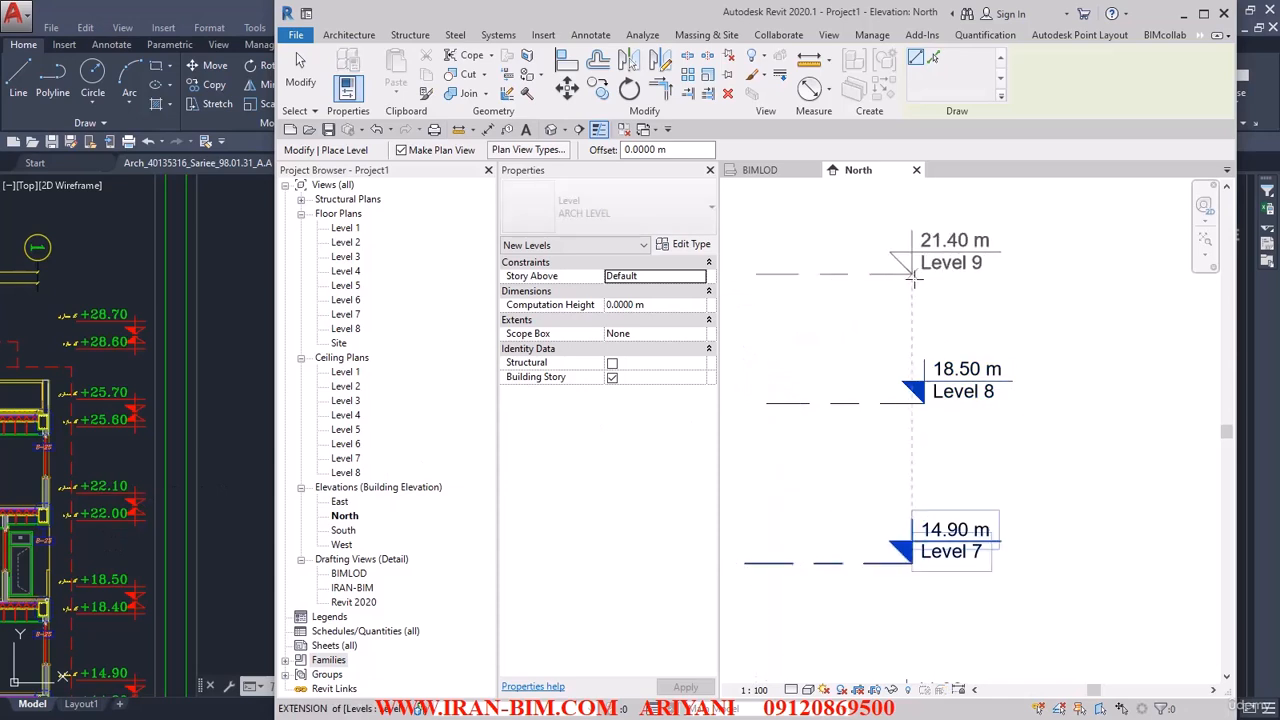
{"action": "left_click", "coordinate": [948, 241]}
{"action": "type", "text": "22"}
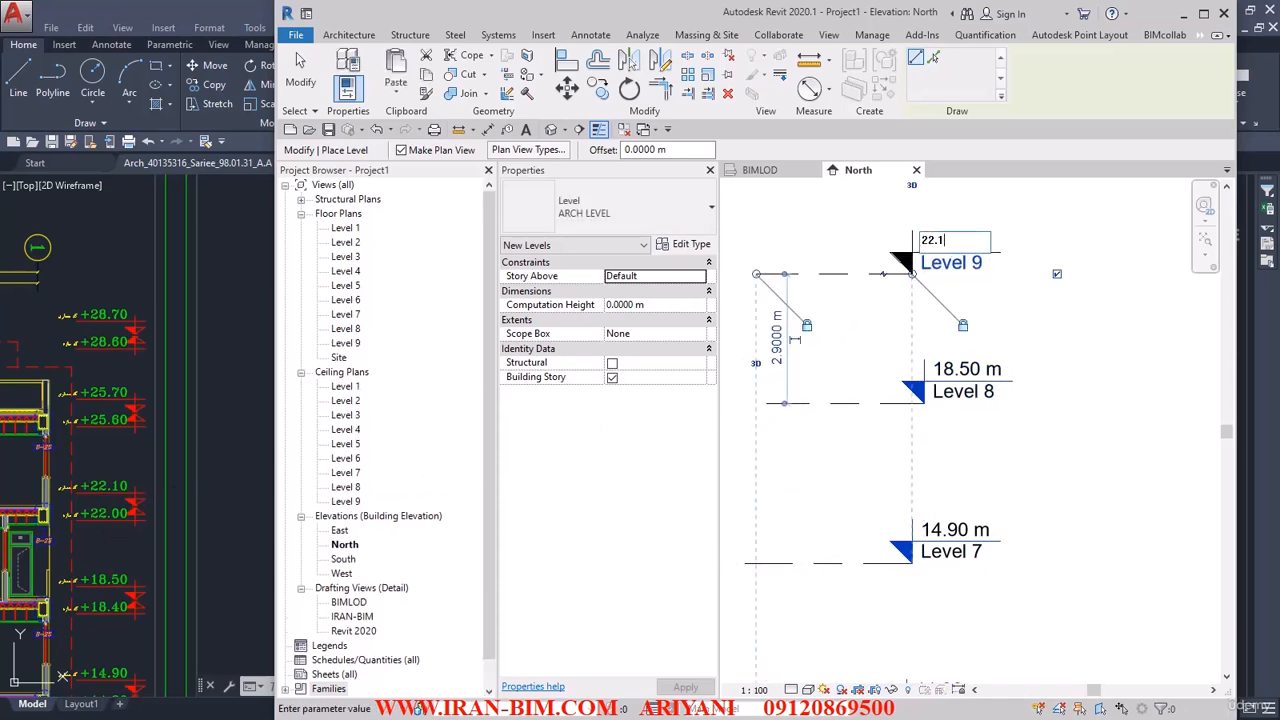
{"action": "type", "text": ".1"}
{"action": "key", "text": "Return"}
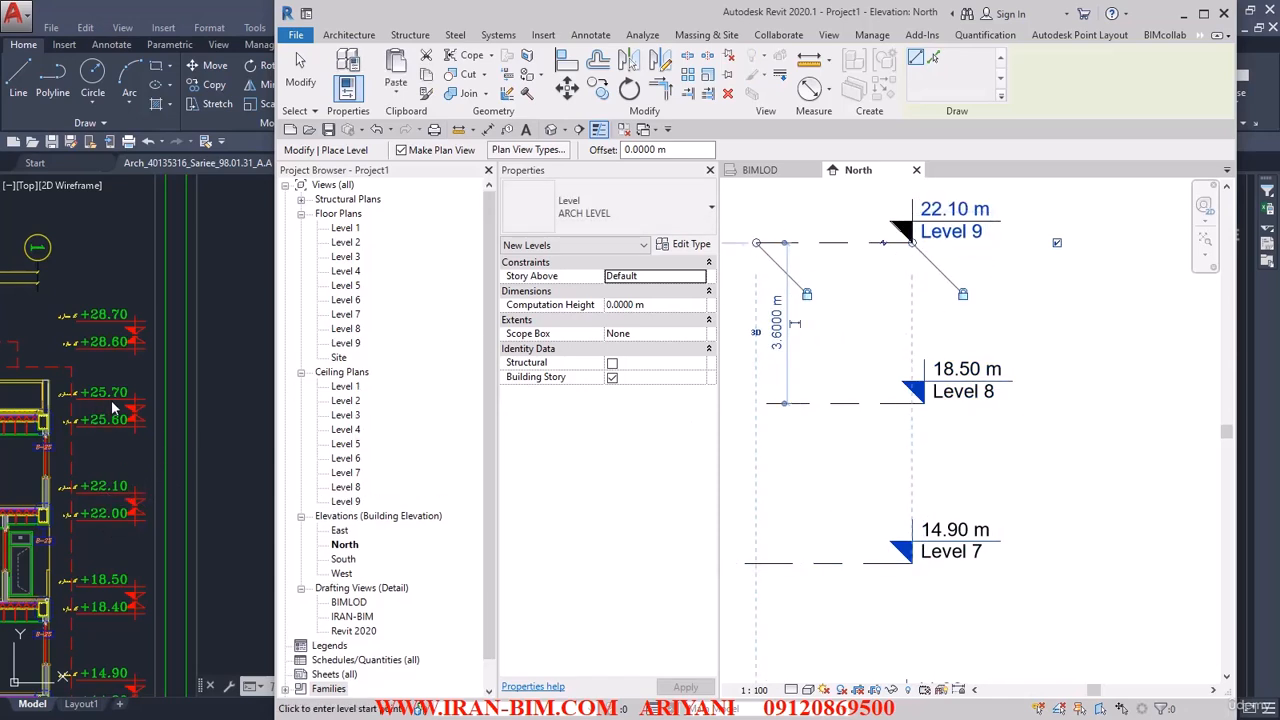
Draw an ARCH LEVEL above the 22.10 m level and set its elevation to 25.70 m.
{"action": "middle_click_drag", "start_coordinate": [839, 338], "coordinate": [849, 577]}
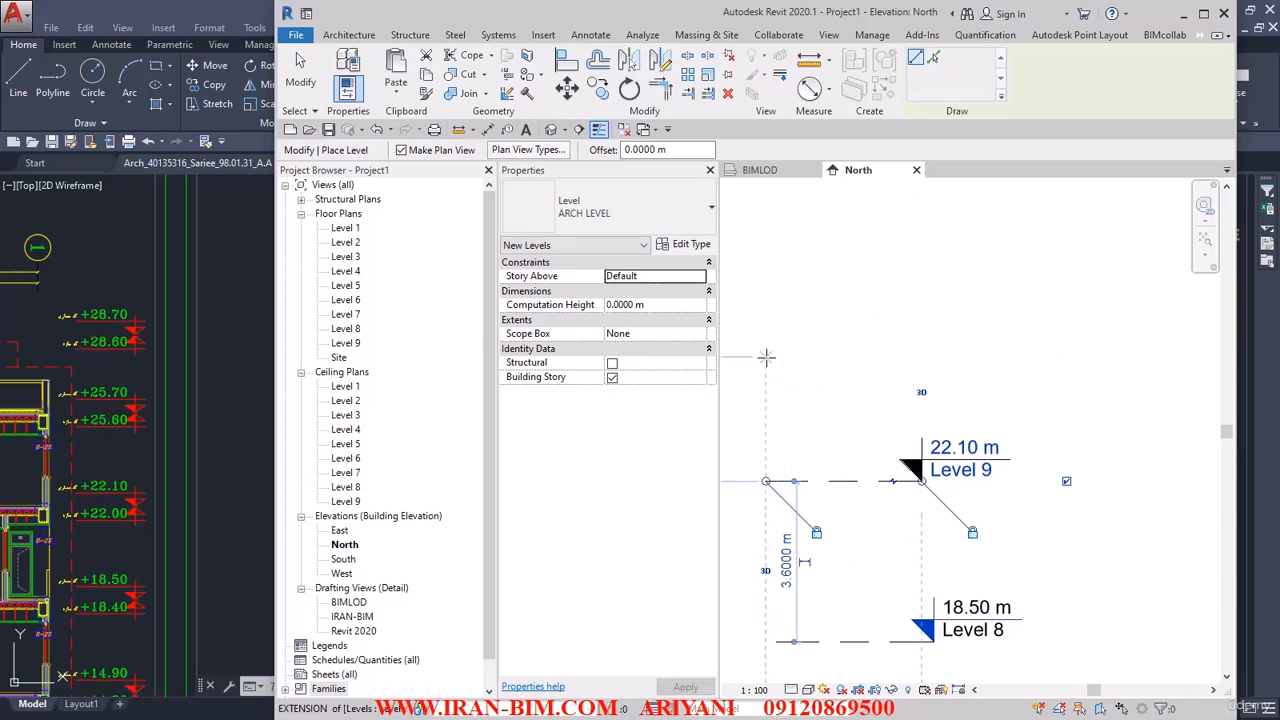
{"action": "left_click", "coordinate": [766, 357]}
{"action": "left_click", "coordinate": [948, 357]}
{"action": "left_click", "coordinate": [985, 322]}
{"action": "type", "text": "25.7"}
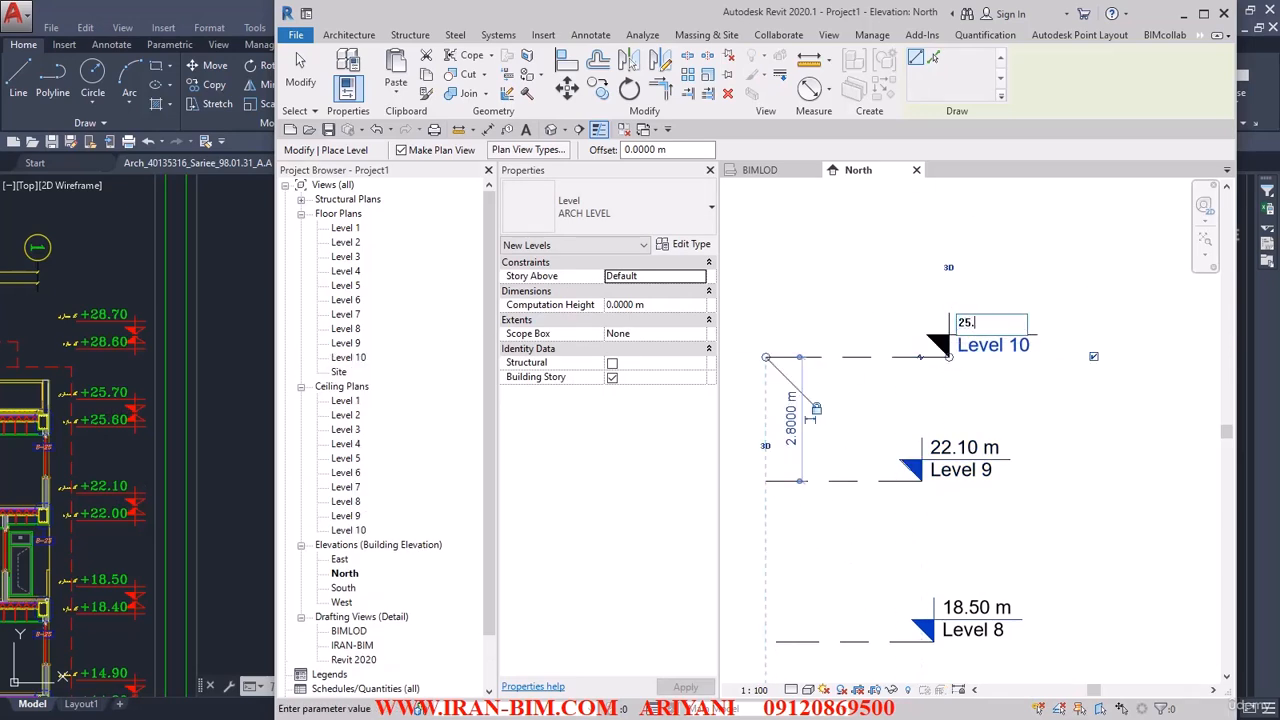
{"action": "key", "text": "Return"}
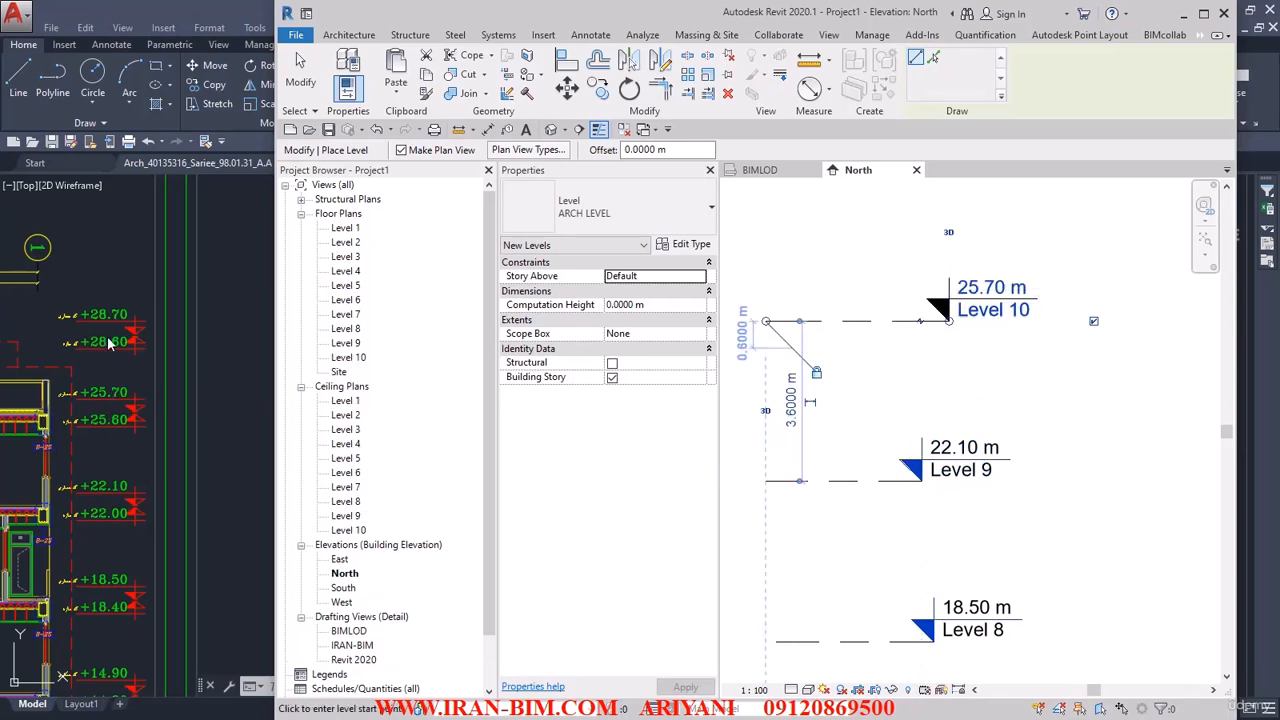
Draw the topmost ARCH LEVEL above the 25.70 m level, set its elevation to 28.70 m, and end level placement.
{"action": "middle_click_drag", "start_coordinate": [814, 329], "coordinate": [826, 458]}
{"action": "left_click", "coordinate": [778, 308]}
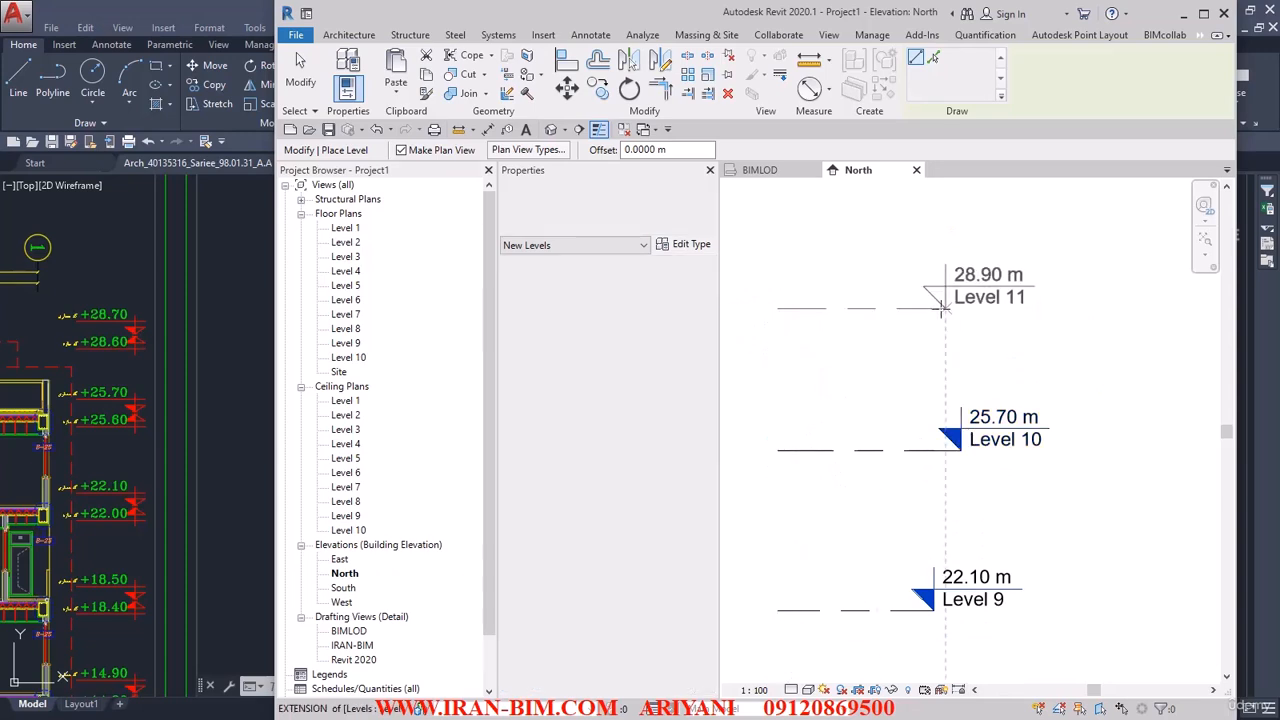
{"action": "left_click", "coordinate": [946, 308]}
{"action": "left_click", "coordinate": [990, 274]}
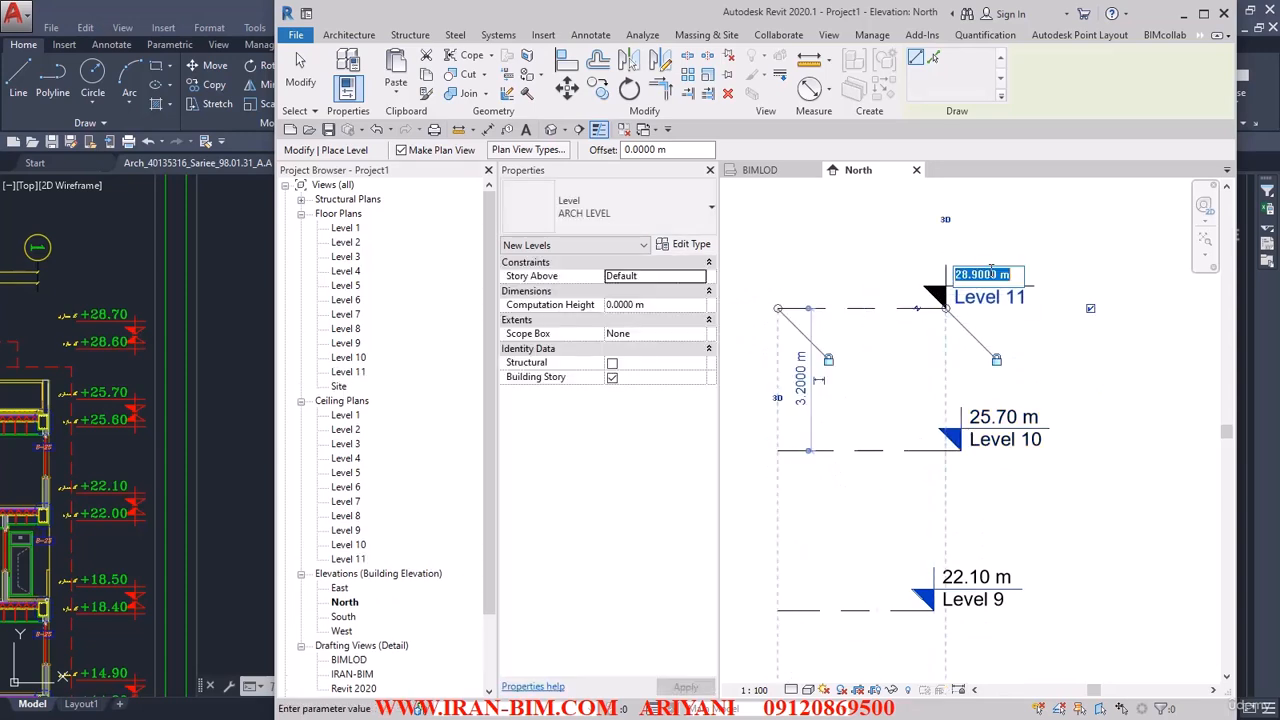
{"action": "type", "text": "28.7"}
{"action": "key", "text": "Return"}
{"action": "key", "text": "Escape"}
{"action": "key", "text": "Escape"}
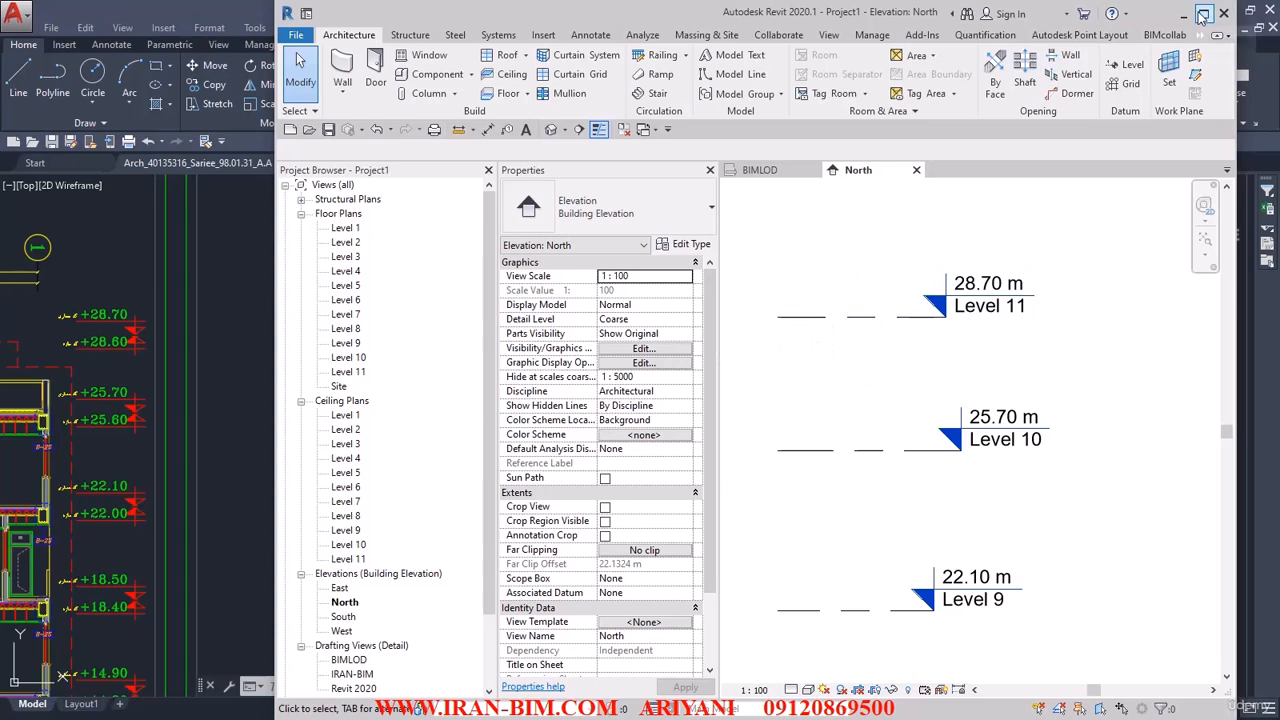
Review the stack of levels in the North elevation from Level 5 upward and inspect Level 11's head up close.
{"action": "scroll", "coordinate": [917, 309], "scroll_direction": "down", "scroll_amount": 3}
{"action": "middle_click_drag", "start_coordinate": [910, 452], "coordinate": [873, 229]}
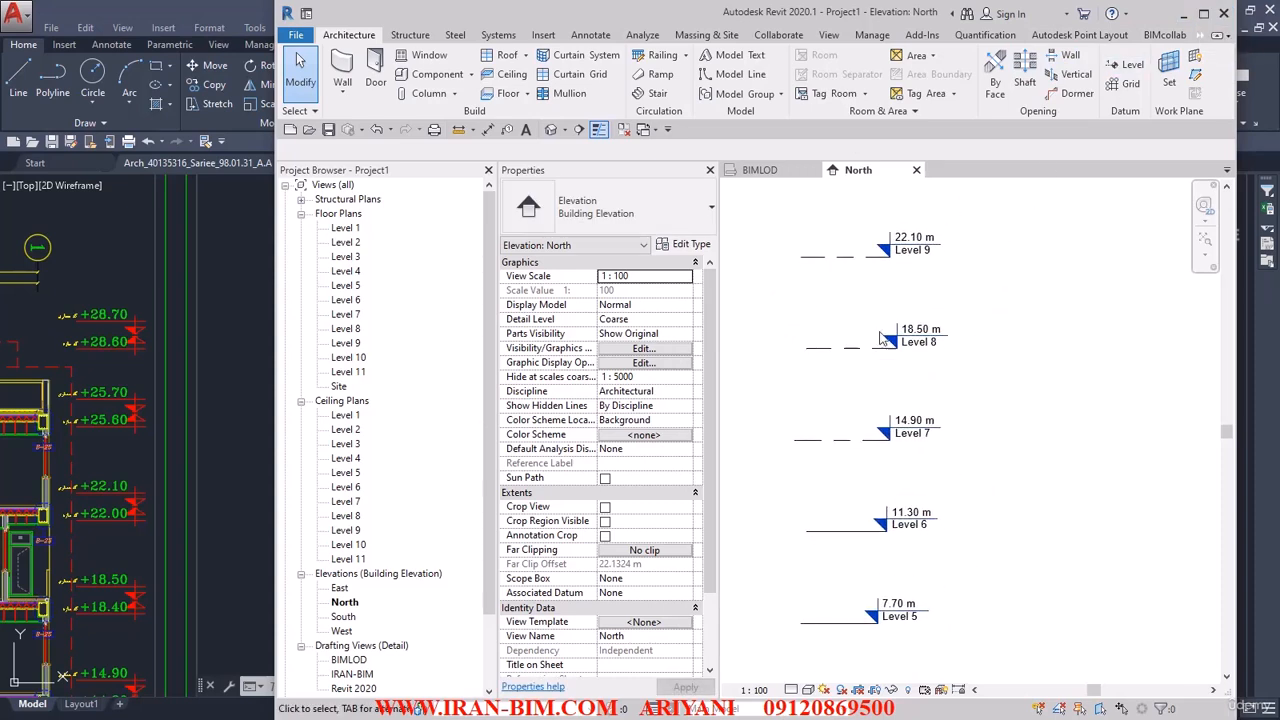
{"action": "middle_click_drag", "start_coordinate": [880, 338], "coordinate": [834, 548]}
{"action": "scroll", "coordinate": [886, 366], "scroll_direction": "up", "scroll_amount": 2}
{"action": "middle_click_drag", "start_coordinate": [886, 366], "coordinate": [988, 533]}
{"action": "scroll", "coordinate": [957, 385], "scroll_direction": "up", "scroll_amount": 2}
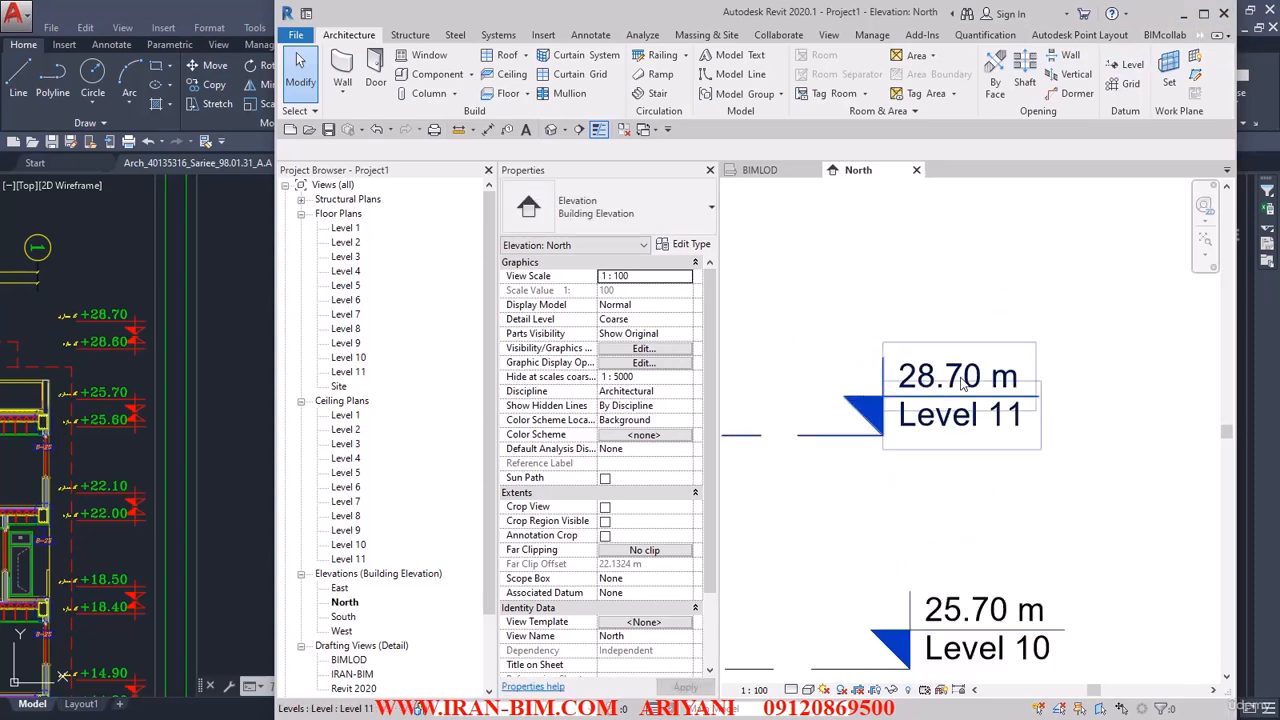
Check the elevations of Levels 10 down to 7 against the section's codes in AutoCAD, including the codes for the lower floors.
{"action": "middle_click_drag", "start_coordinate": [783, 477], "coordinate": [737, 240]}
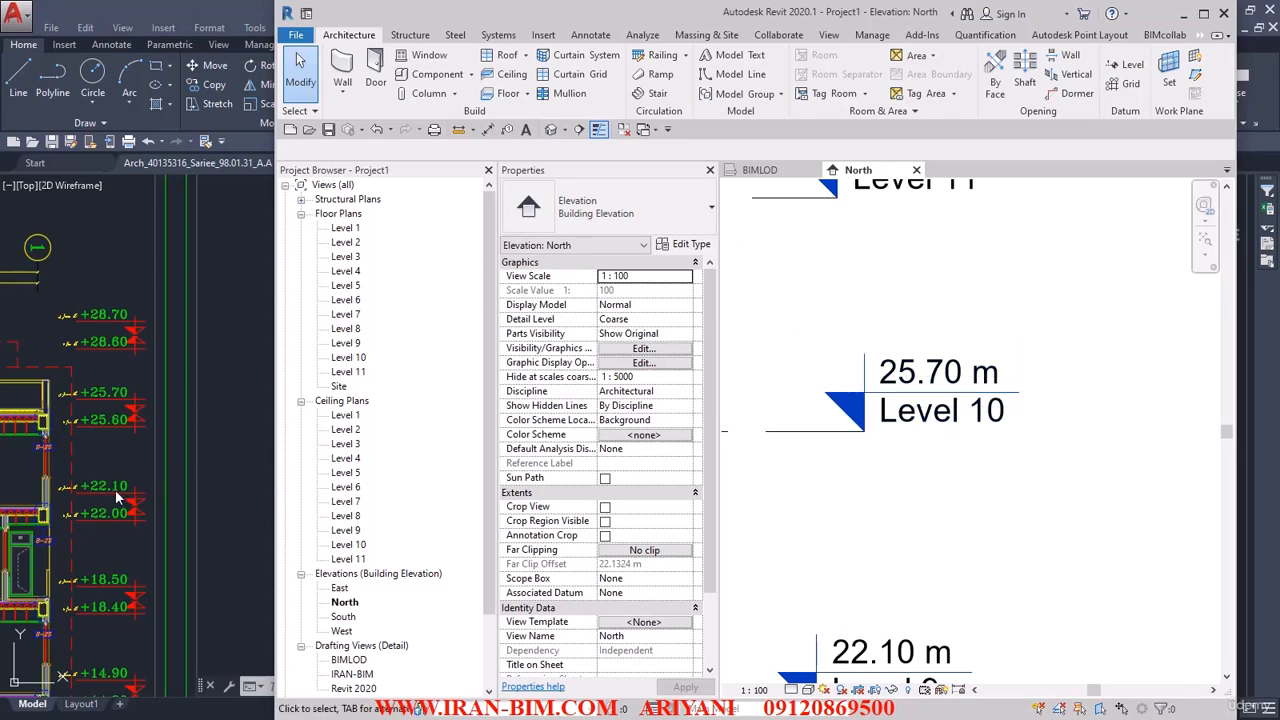
{"action": "middle_click_drag", "start_coordinate": [771, 522], "coordinate": [903, 303]}
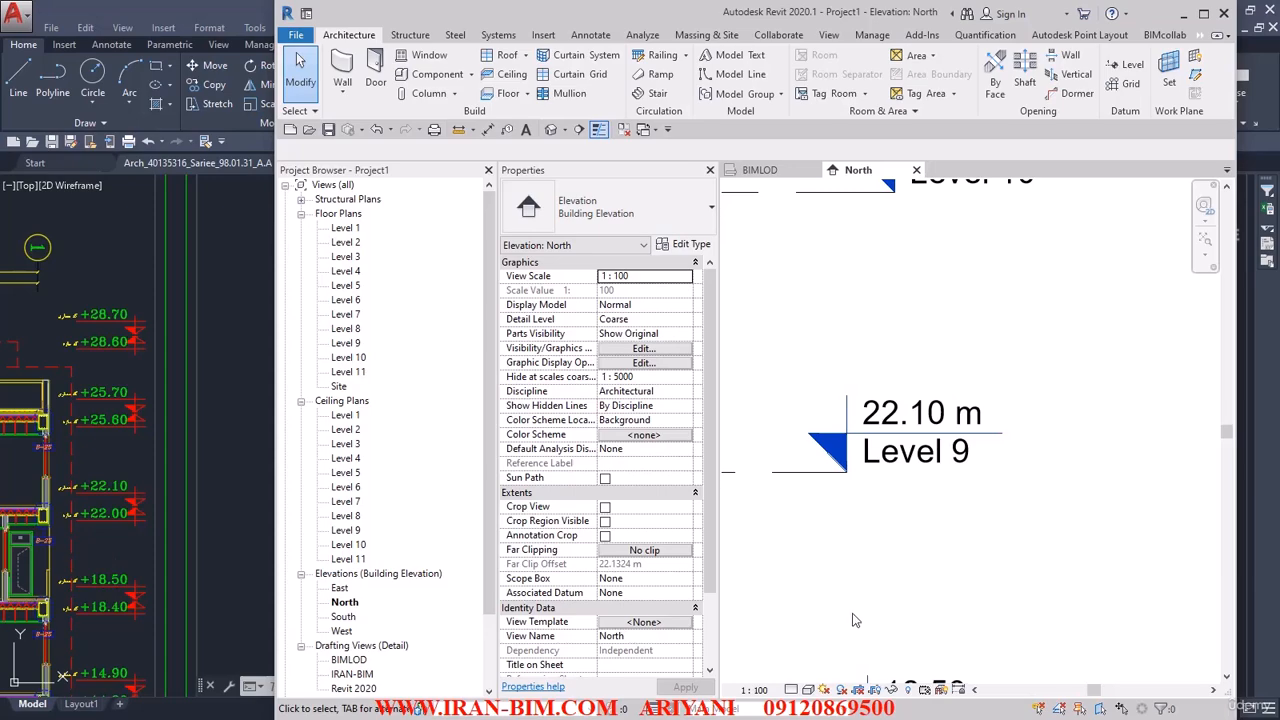
{"action": "middle_click_drag", "start_coordinate": [853, 620], "coordinate": [962, 284]}
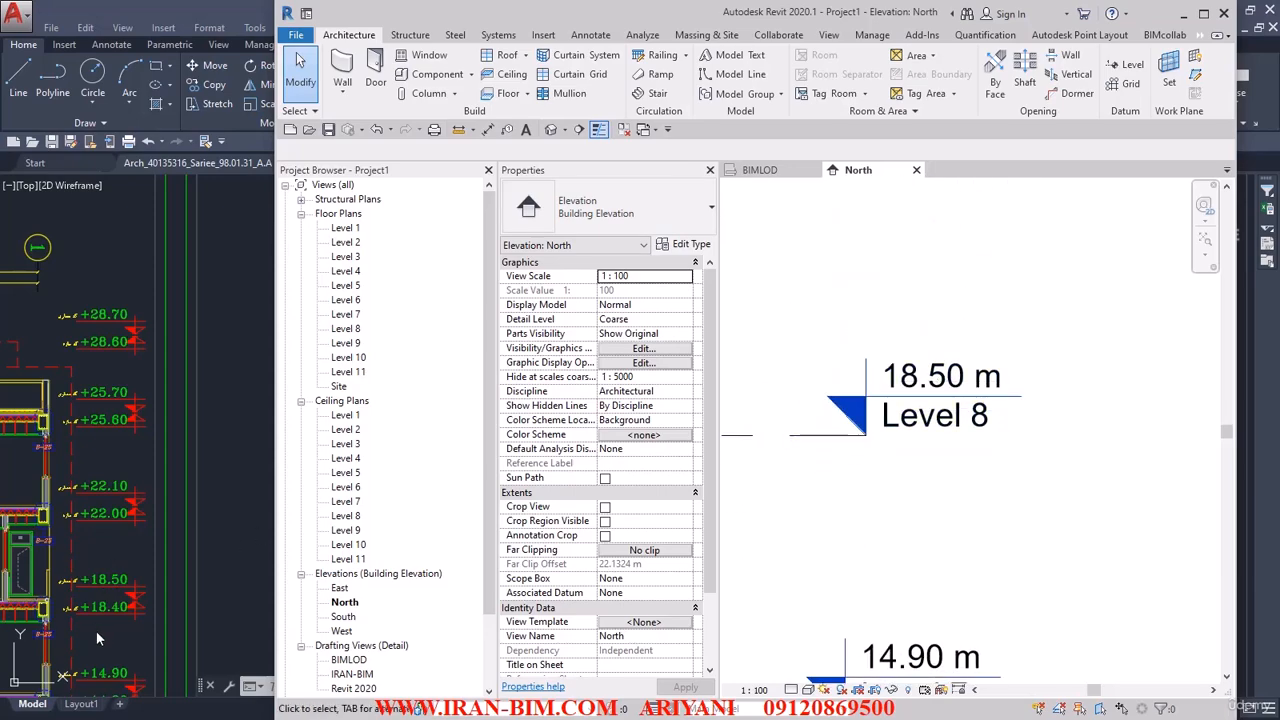
{"action": "middle_click_drag", "start_coordinate": [917, 634], "coordinate": [906, 428]}
{"action": "left_click", "coordinate": [260, 460]}
{"action": "middle_click_drag", "start_coordinate": [231, 540], "coordinate": [266, 122]}
{"action": "middle_click_drag", "start_coordinate": [99, 256], "coordinate": [99, 111]}
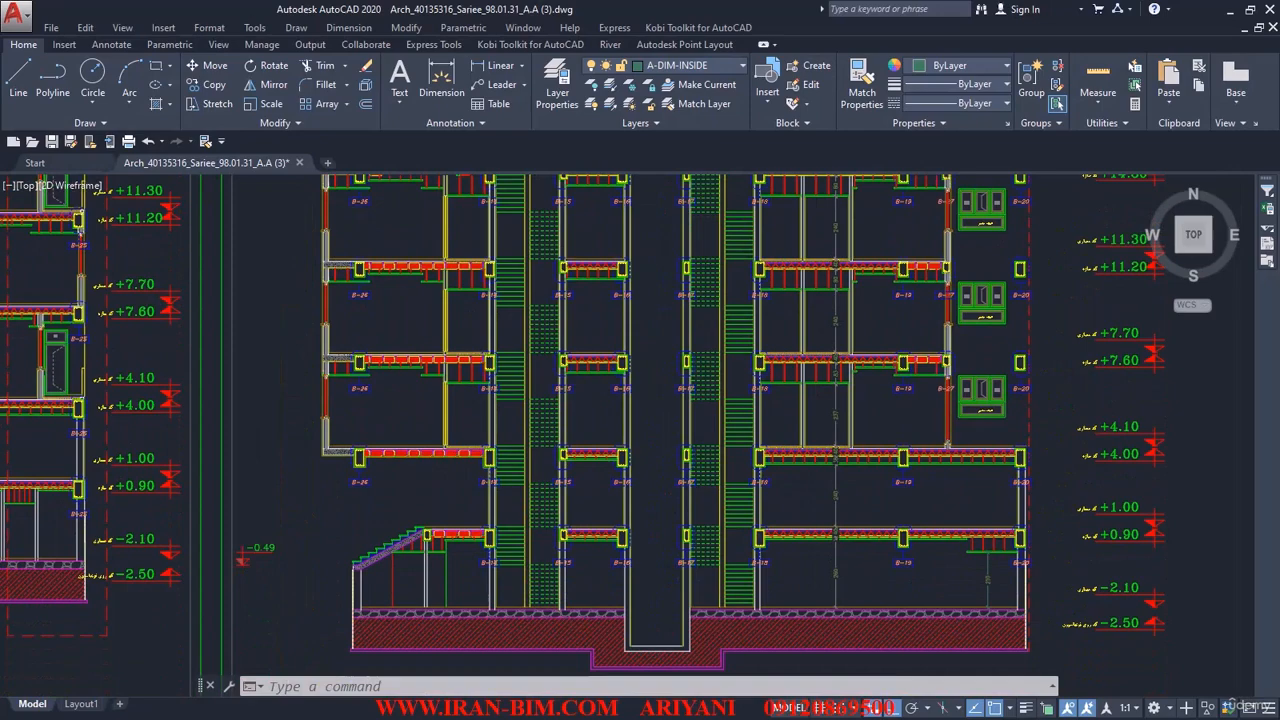
{"action": "key", "text": "alt+Tab"}
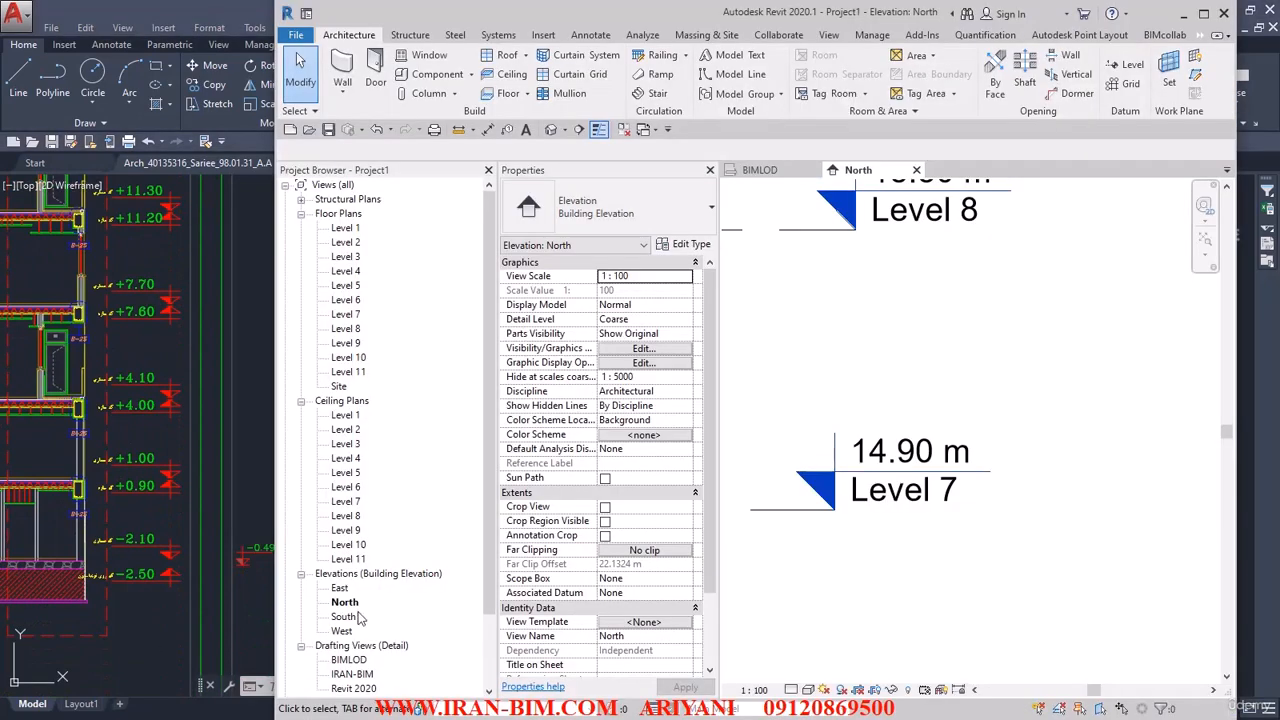
Check the elevations and heads of Levels 7 down to 4 in the North elevation against the AutoCAD section's codes.
{"action": "left_click", "coordinate": [889, 440]}
{"action": "scroll", "coordinate": [885, 436], "scroll_direction": "down", "scroll_amount": 3}
{"action": "scroll", "coordinate": [845, 388], "scroll_direction": "up", "scroll_amount": 3}
{"action": "middle_click_drag", "start_coordinate": [867, 566], "coordinate": [929, 533]}
{"action": "key", "text": "Escape"}
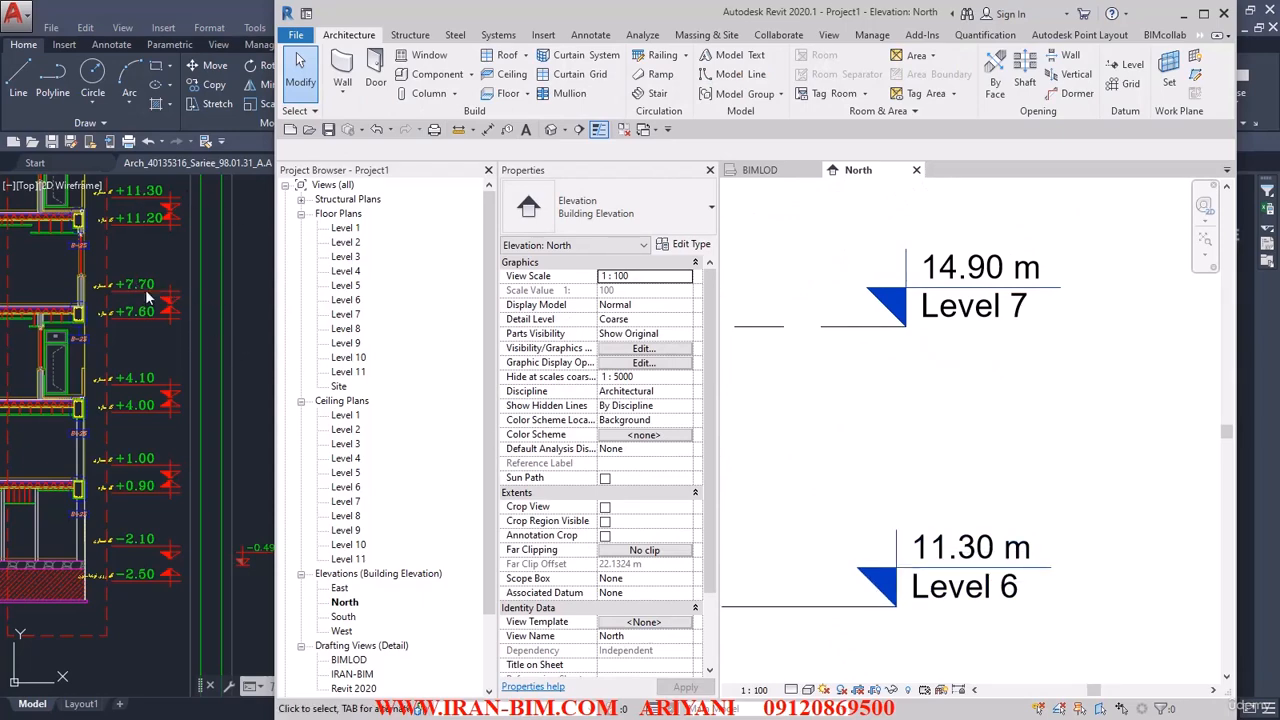
{"action": "middle_click_drag", "start_coordinate": [814, 574], "coordinate": [854, 242]}
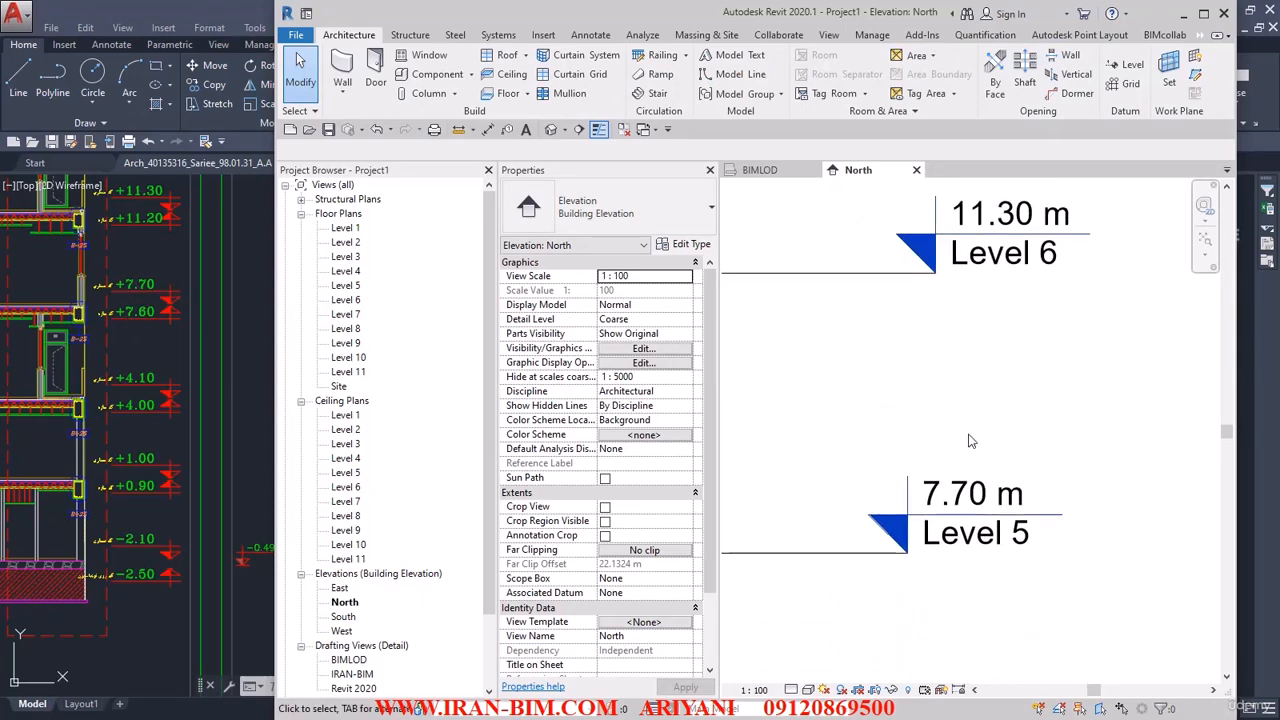
{"action": "middle_click_drag", "start_coordinate": [971, 440], "coordinate": [966, 292]}
{"action": "middle_click_drag", "start_coordinate": [960, 546], "coordinate": [986, 280]}
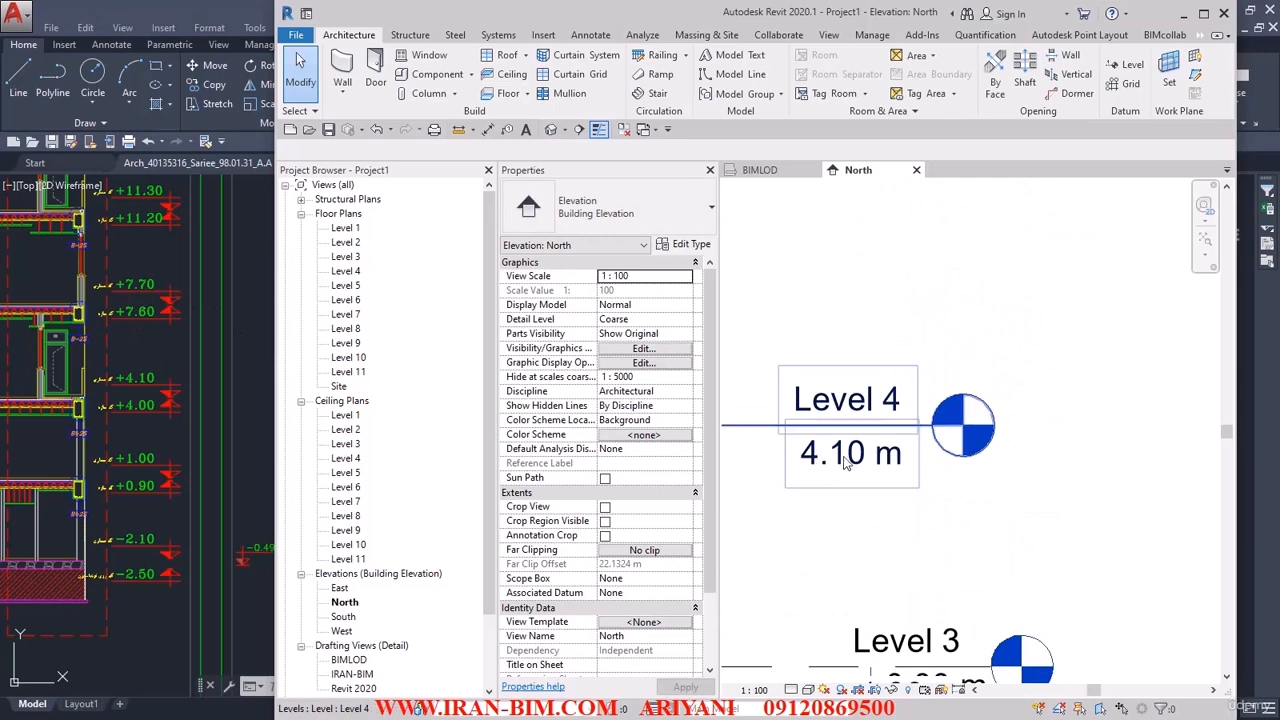
Change the type of Level 3 and Level 4 from 8mm Head to ARCH LEVEL.
{"action": "scroll", "coordinate": [985, 390], "scroll_direction": "down", "scroll_amount": 3}
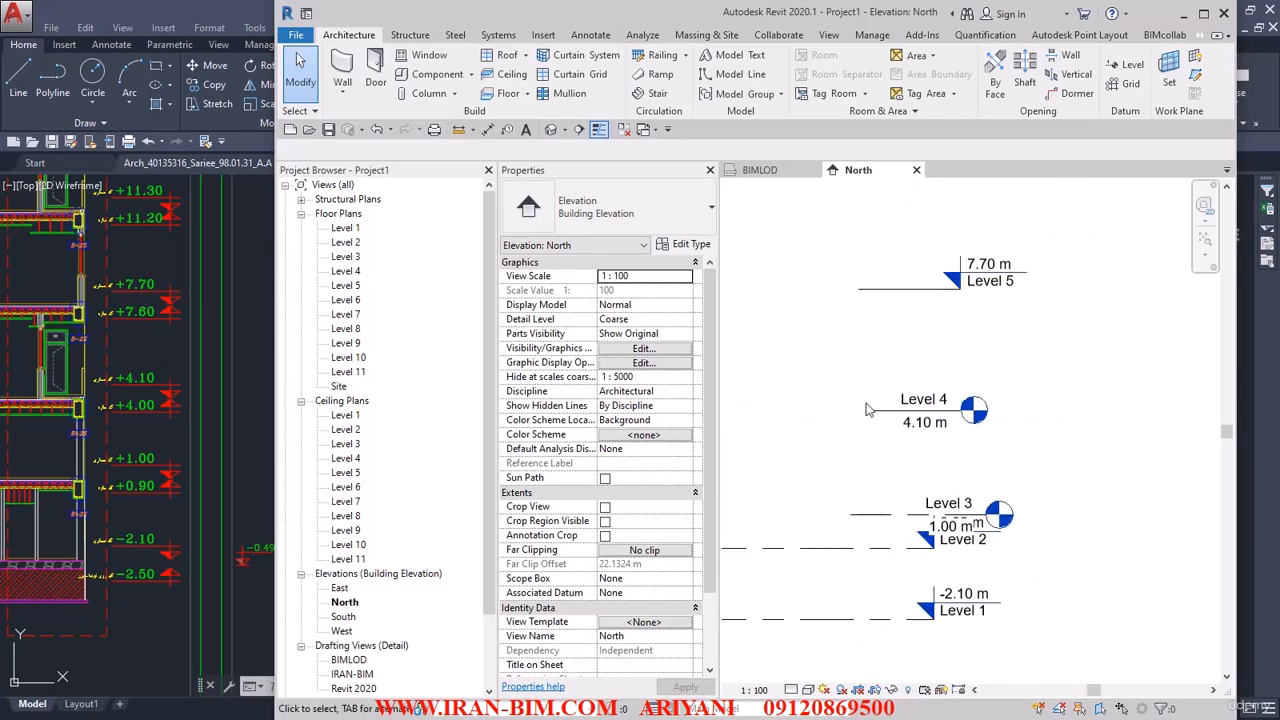
{"action": "left_click_drag", "start_coordinate": [883, 371], "coordinate": [829, 338]}
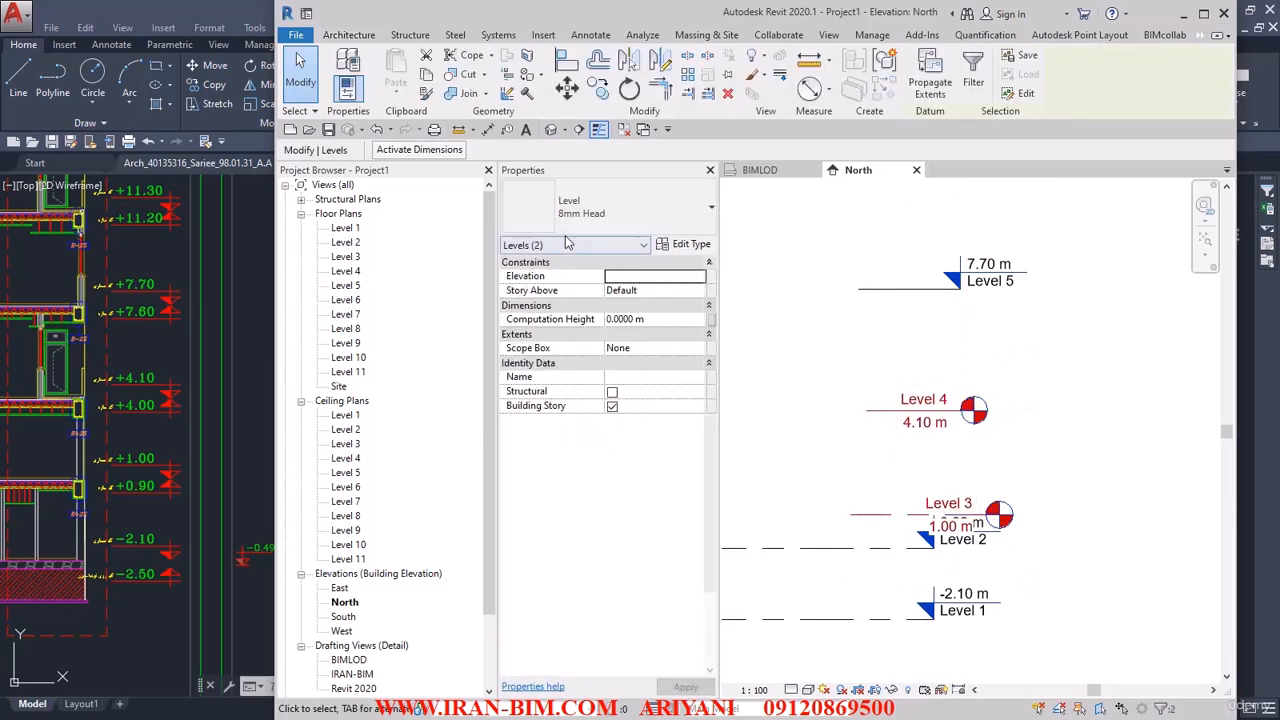
{"action": "left_click", "coordinate": [605, 207]}
{"action": "left_click", "coordinate": [770, 346]}
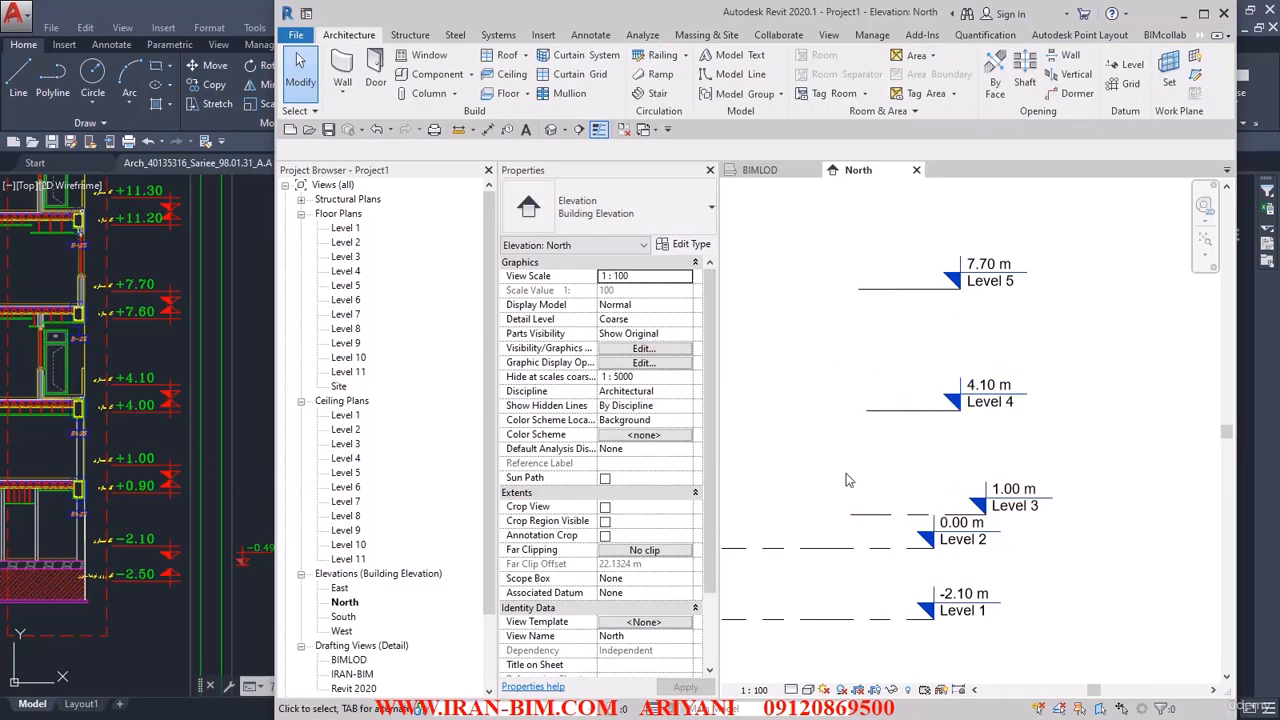
Maximize the Revit window and apply Maximize 3D Extents to all eleven levels in the North elevation.
{"action": "middle_click_drag", "start_coordinate": [942, 540], "coordinate": [962, 404]}
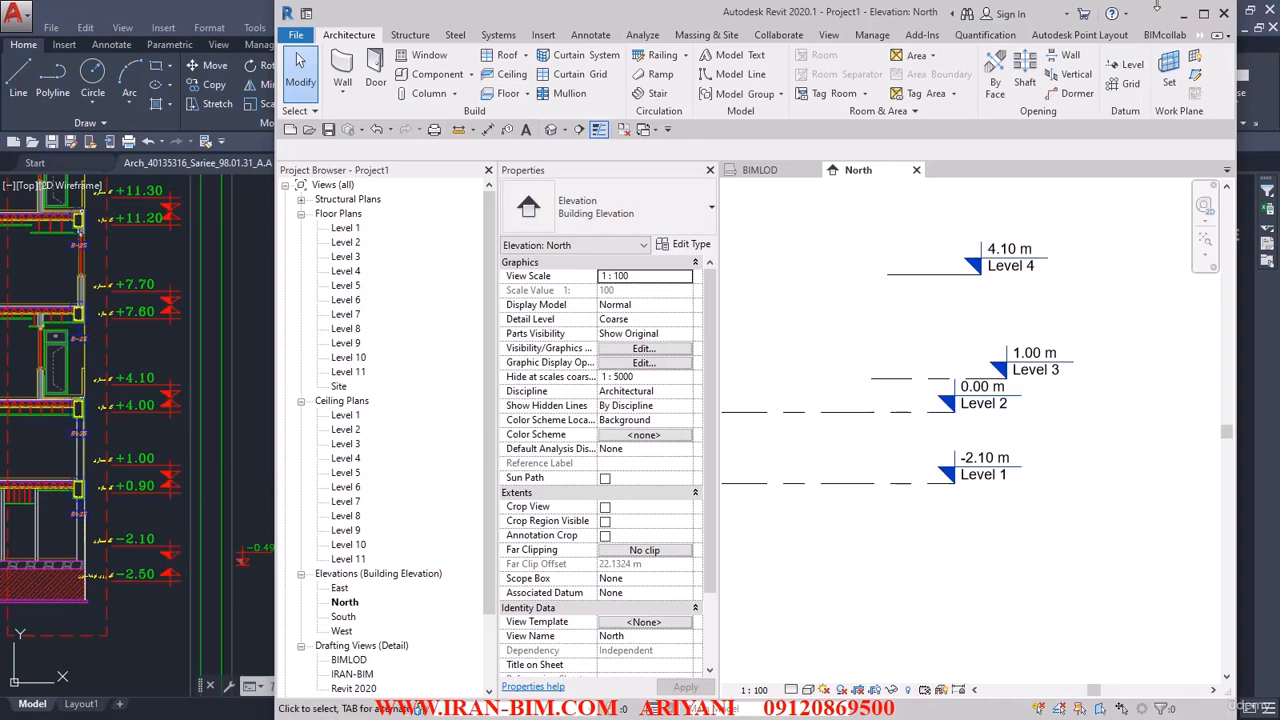
{"action": "left_click", "coordinate": [1208, 14]}
{"action": "scroll", "coordinate": [855, 362], "scroll_direction": "down", "scroll_amount": 3}
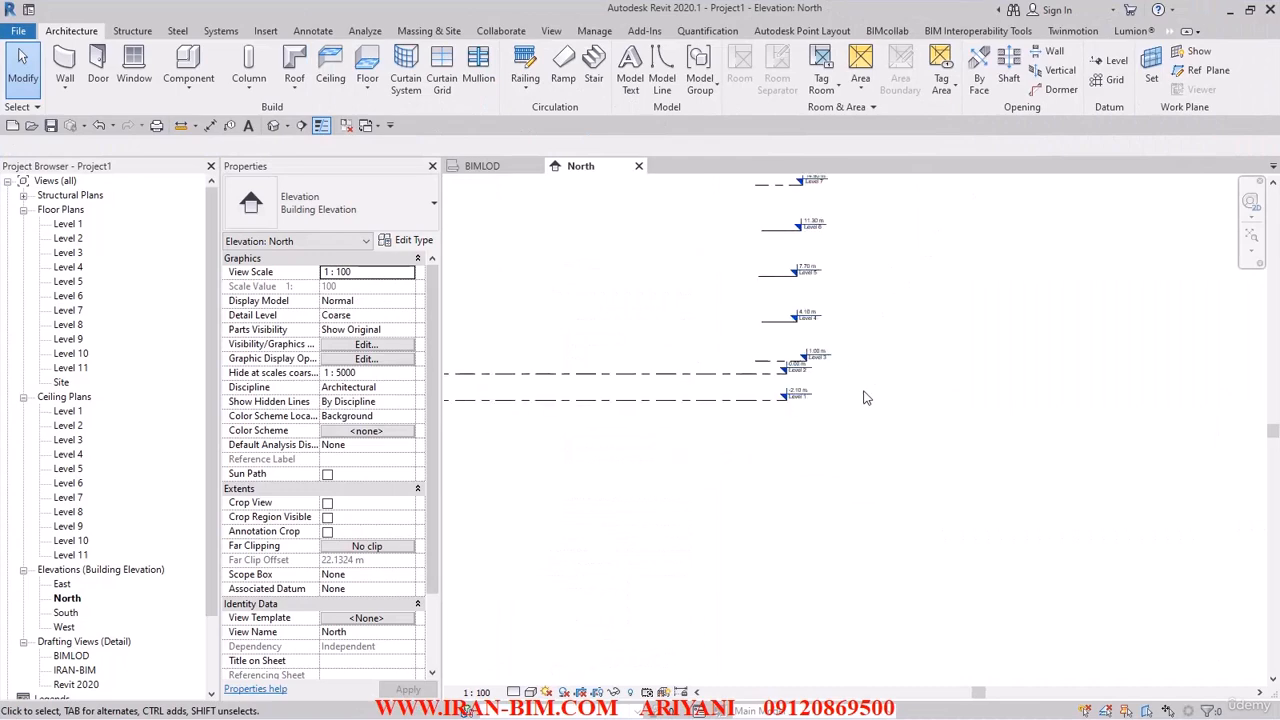
{"action": "left_click_drag", "start_coordinate": [559, 575], "coordinate": [557, 579]}
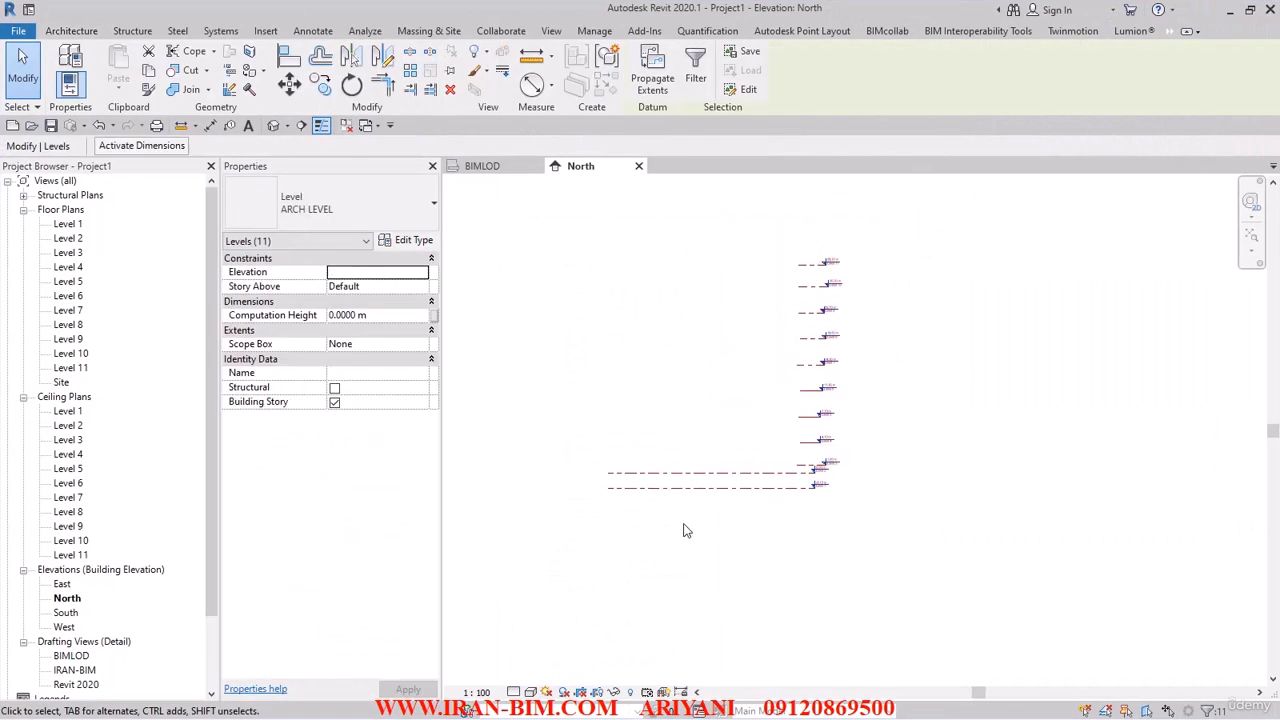
{"action": "right_click", "coordinate": [720, 491]}
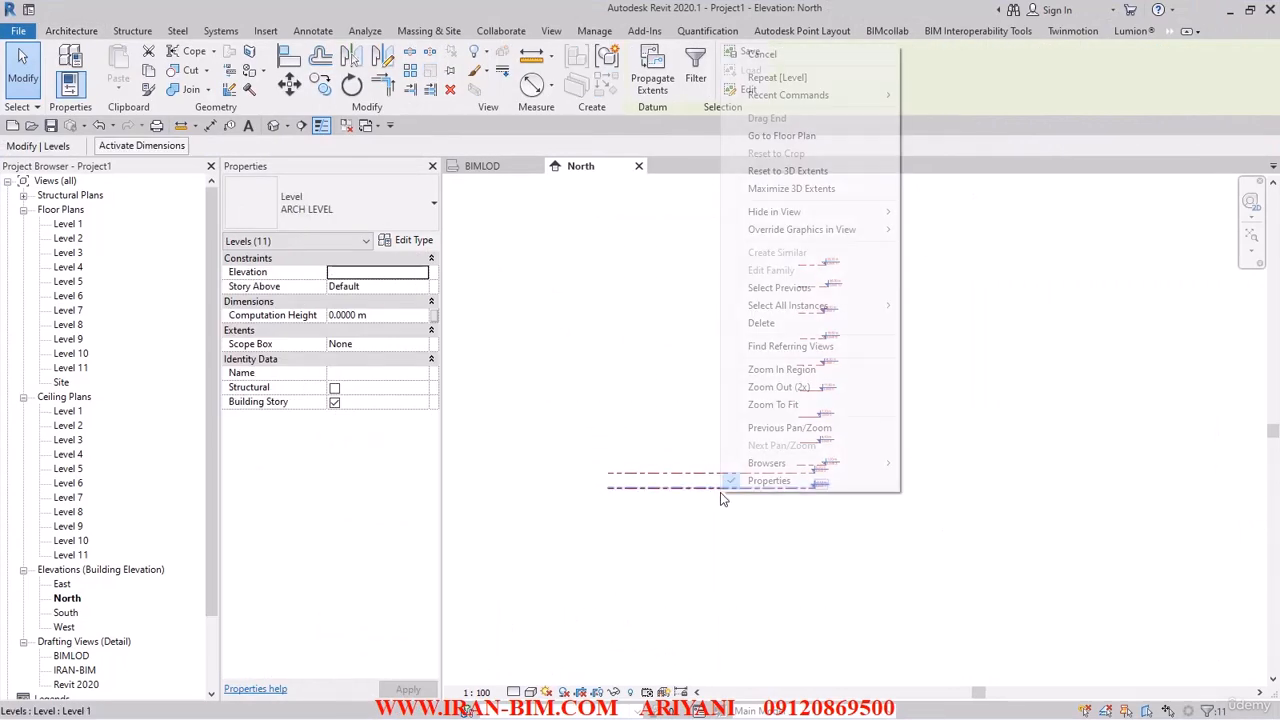
{"action": "left_click", "coordinate": [787, 189]}
{"action": "left_click", "coordinate": [712, 552]}
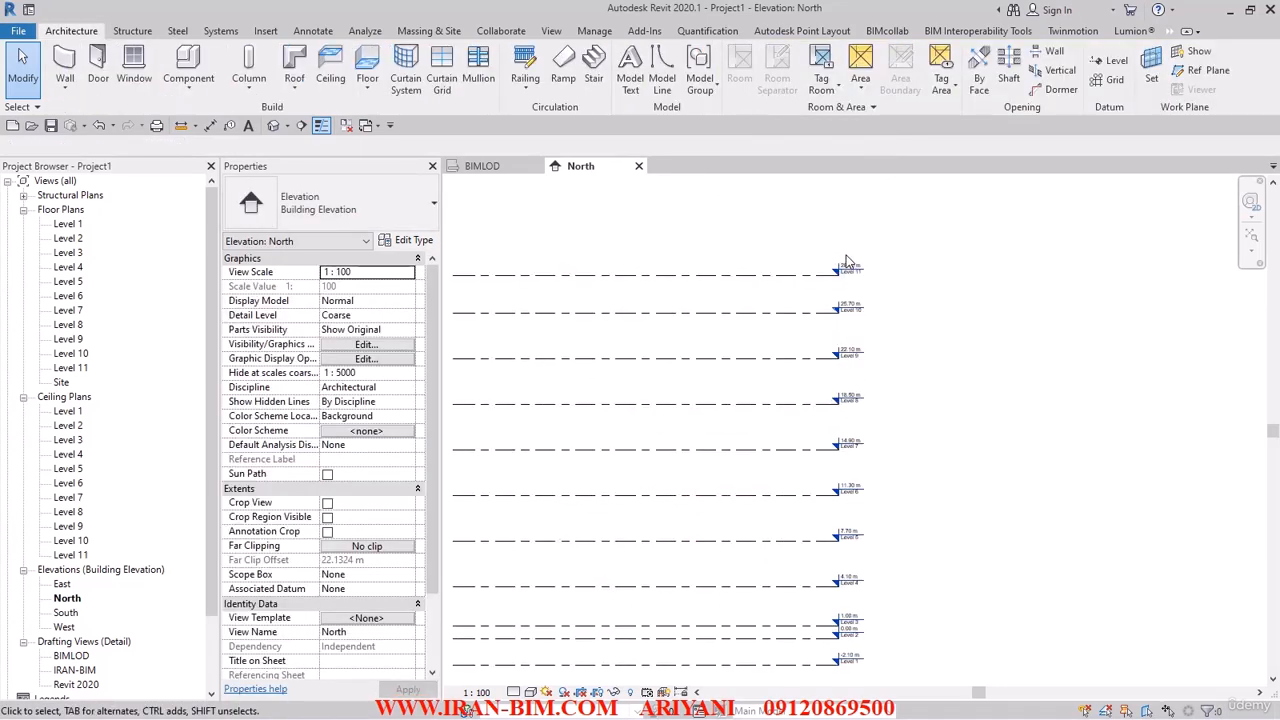
Collapse the ceiling plans and delete all structural plan views, Level 3 through Level 11, from the project.
{"action": "left_click", "coordinate": [23, 397]}
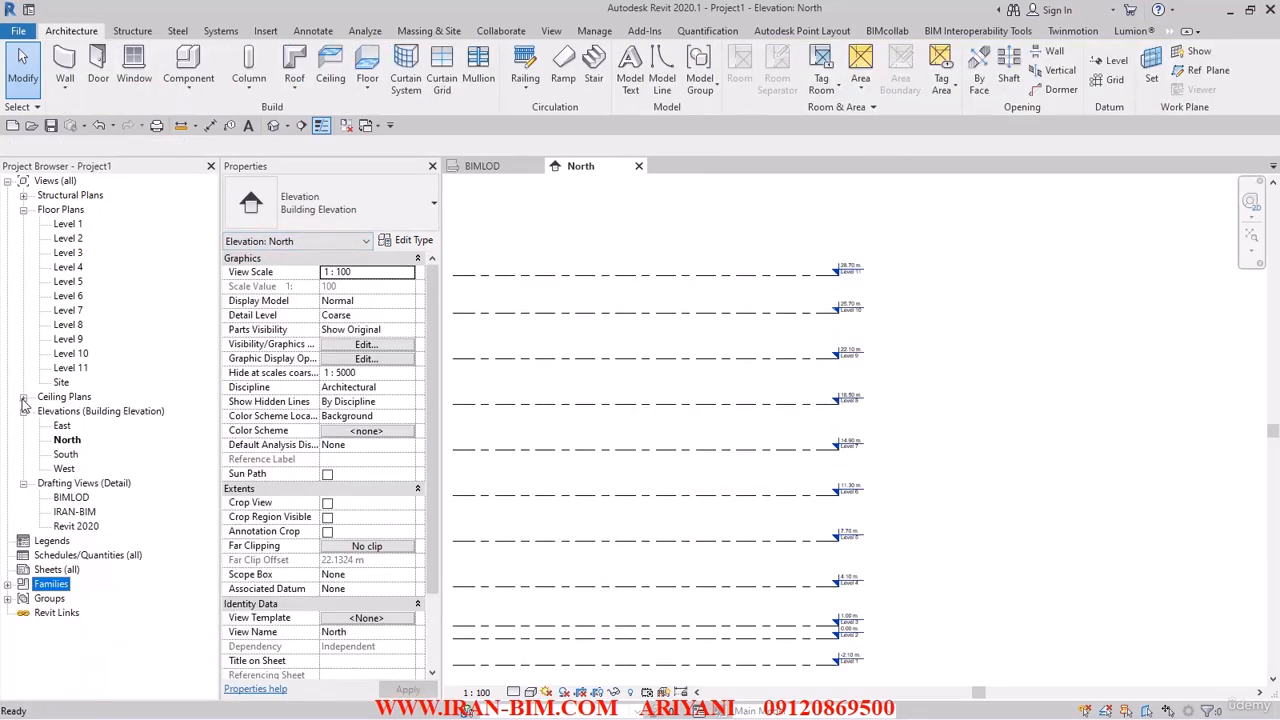
{"action": "left_click", "coordinate": [23, 196]}
{"action": "left_click", "coordinate": [66, 210]}
{"action": "left_click", "coordinate": [70, 325], "text": "shift"}
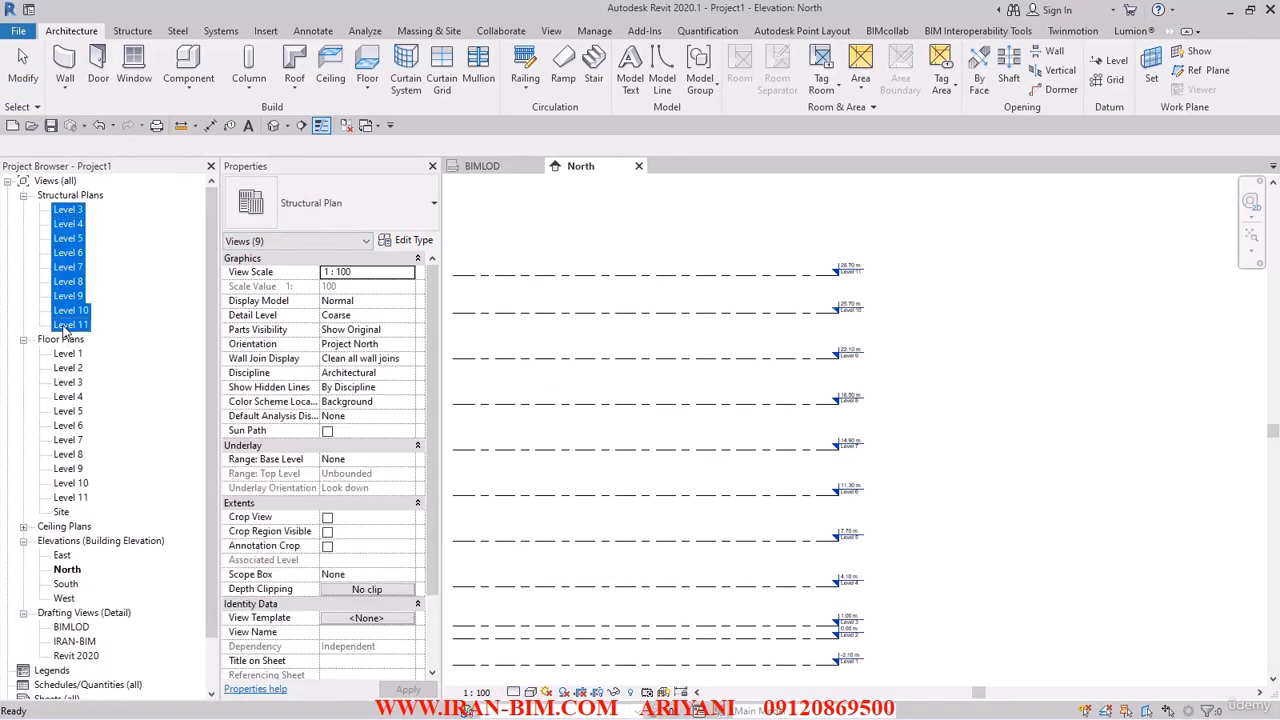
{"action": "right_click", "coordinate": [70, 325]}
{"action": "left_click", "coordinate": [105, 394]}
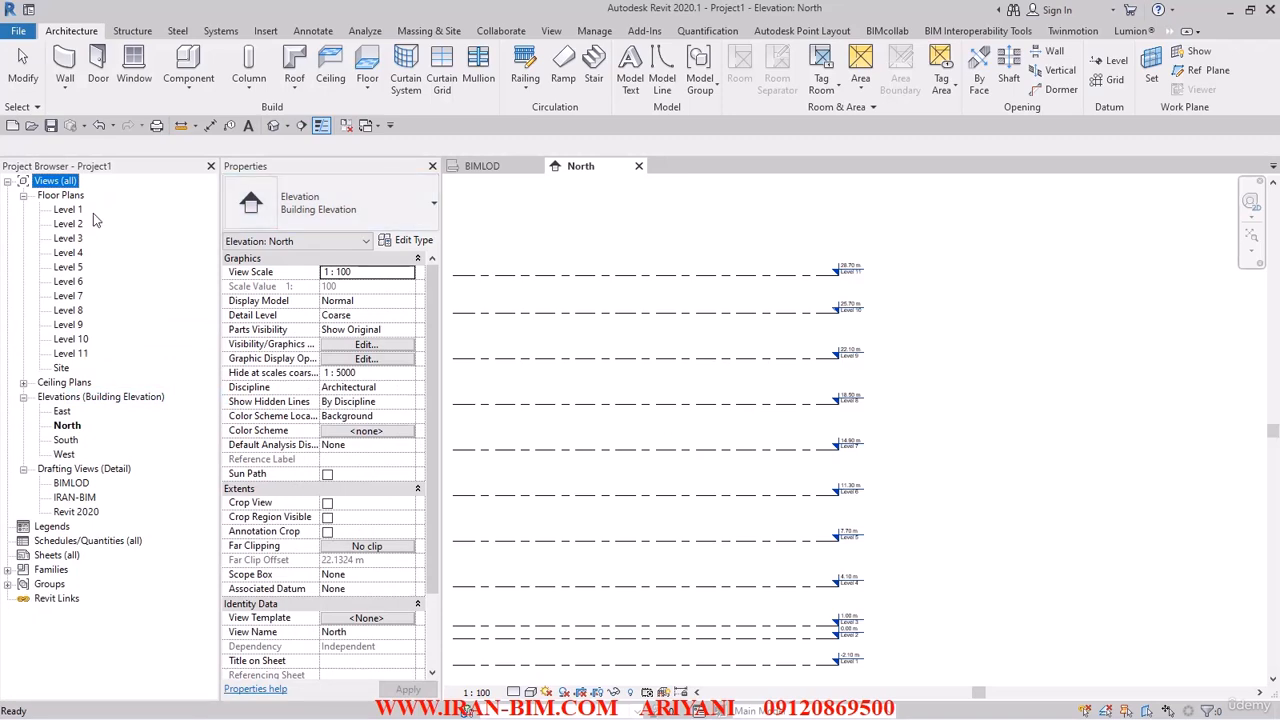
Start saving the project and set the destination folder to H:\K\BIM Course IRAN-BIM\BIM COURSE TRAINING\ARCHTECTURE MODEL.
{"action": "scroll", "coordinate": [643, 250], "scroll_direction": "down", "scroll_amount": 2}
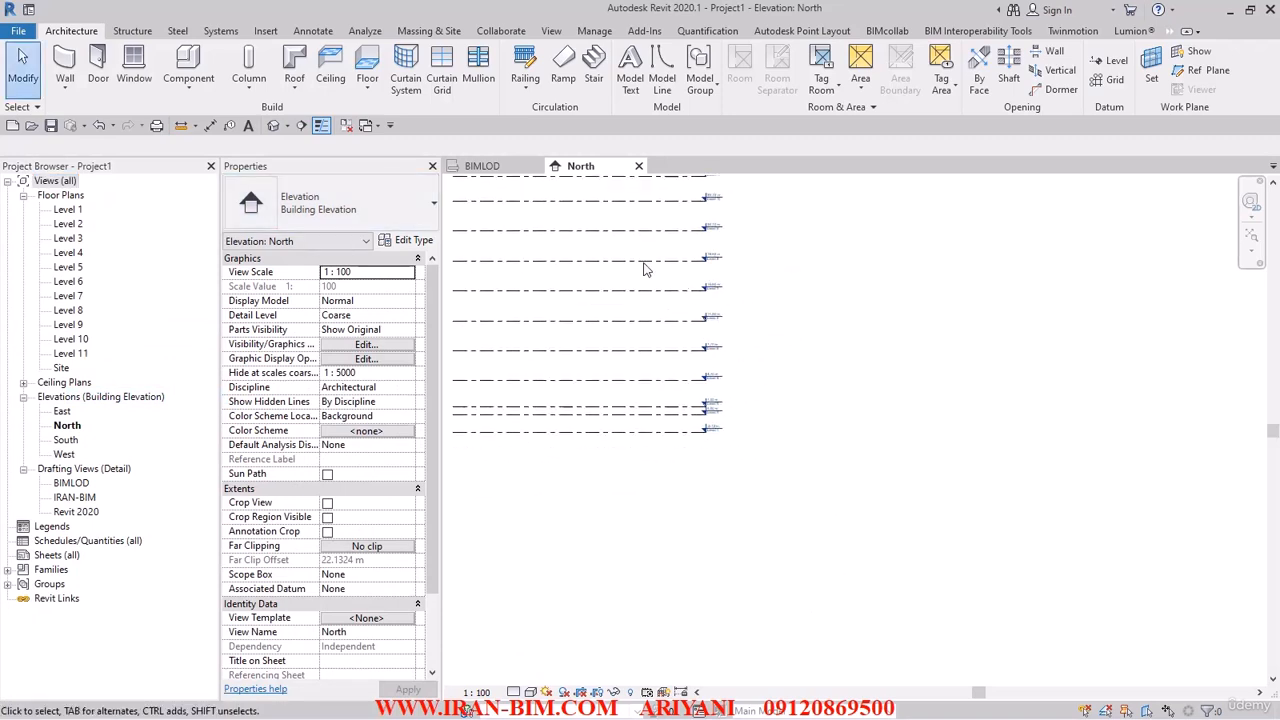
{"action": "scroll", "coordinate": [700, 480], "scroll_direction": "up", "scroll_amount": 3}
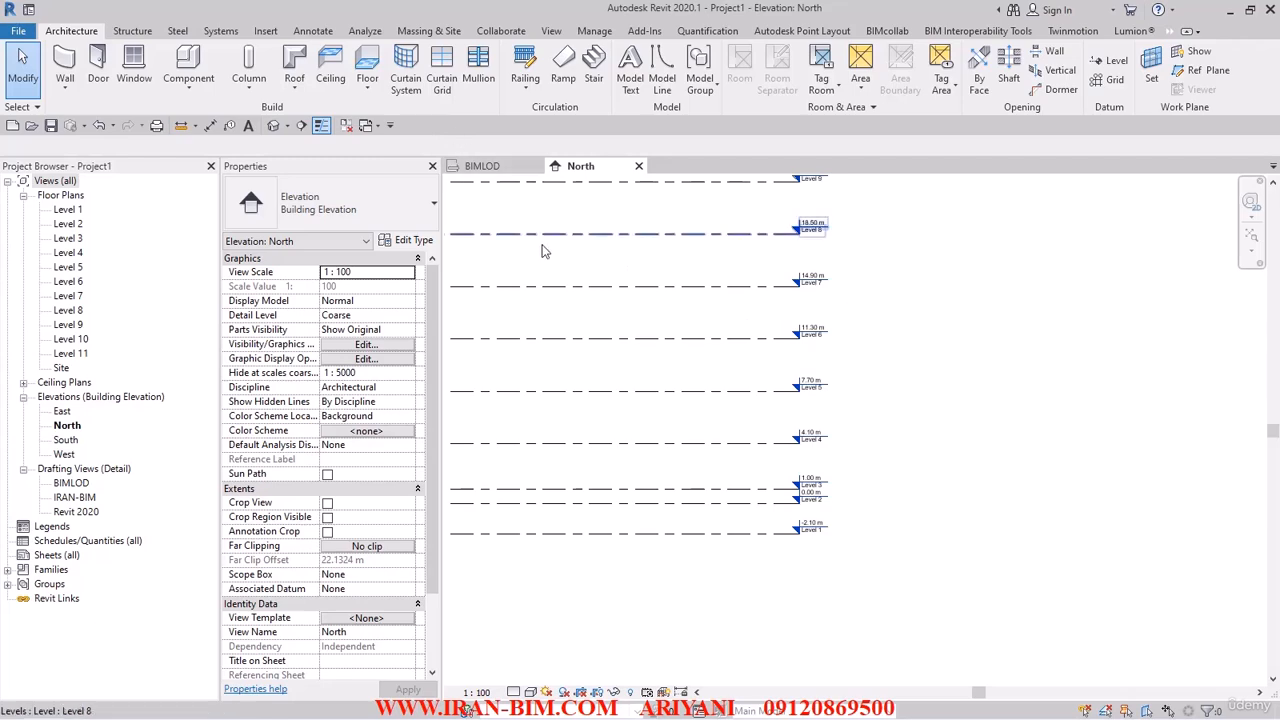
{"action": "left_click", "coordinate": [51, 125]}
{"action": "left_click", "coordinate": [336, 183]}
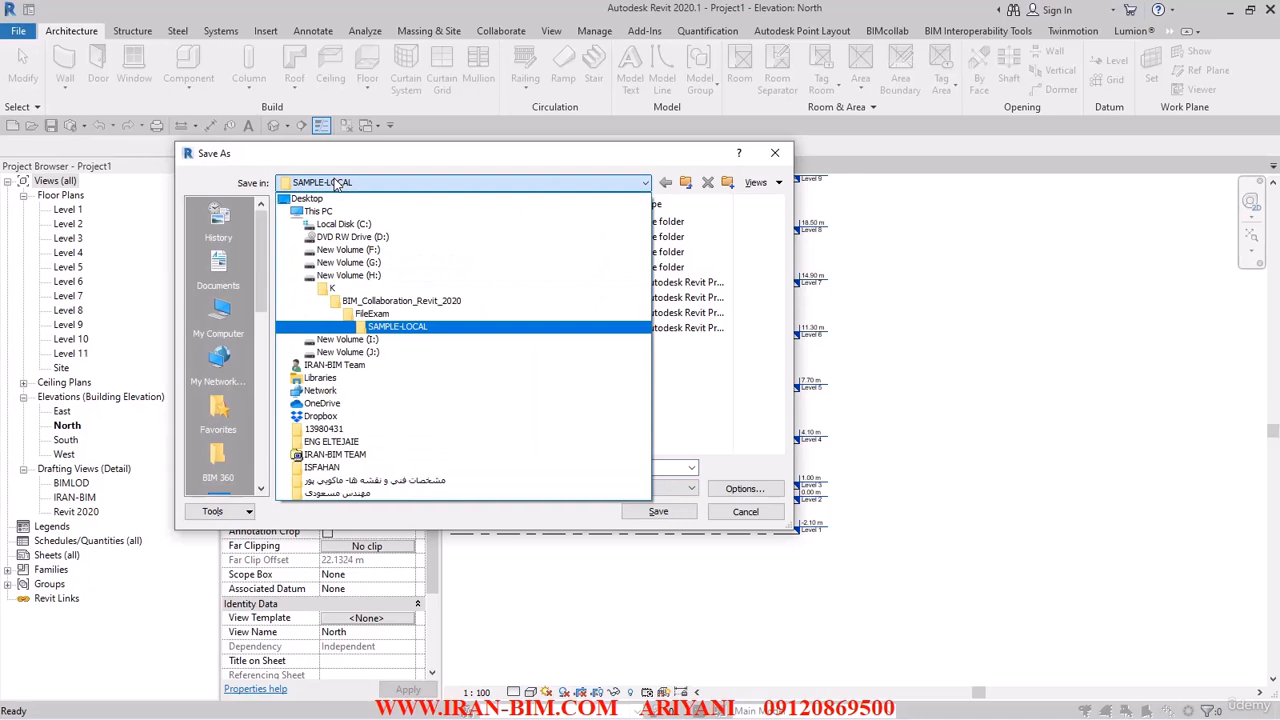
{"action": "left_click", "coordinate": [336, 183]}
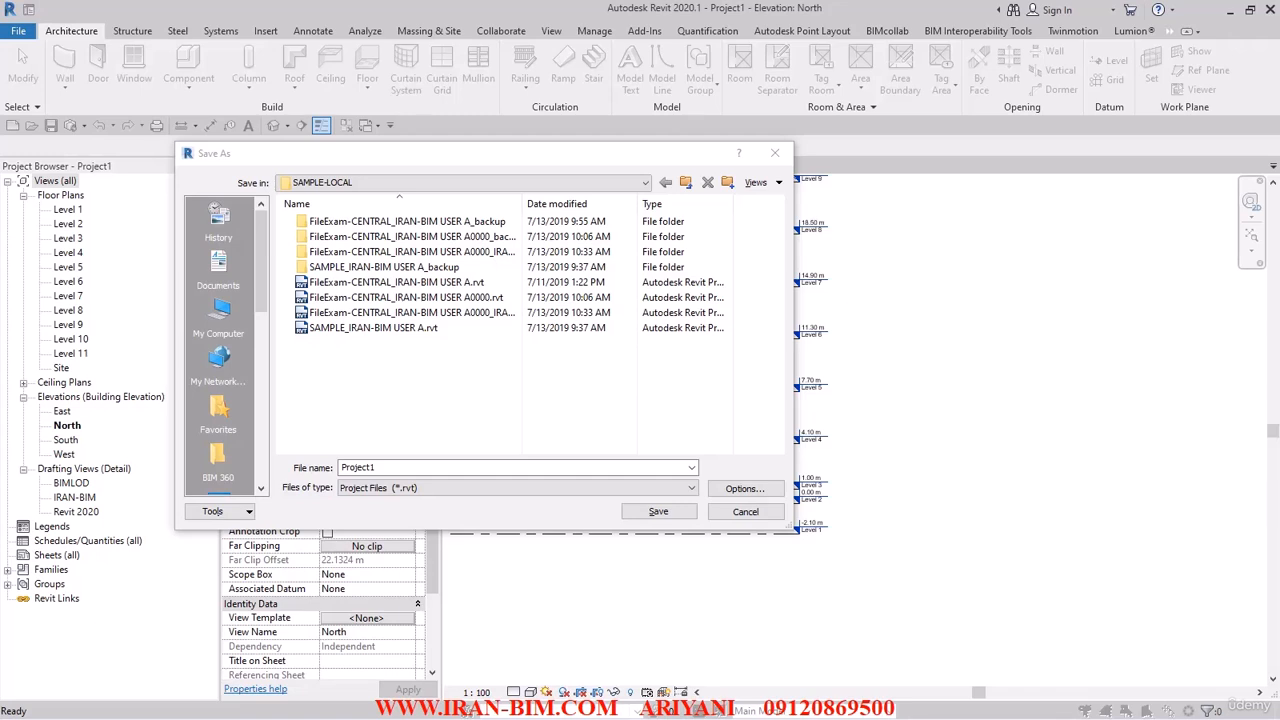
{"action": "left_click", "coordinate": [388, 467]}
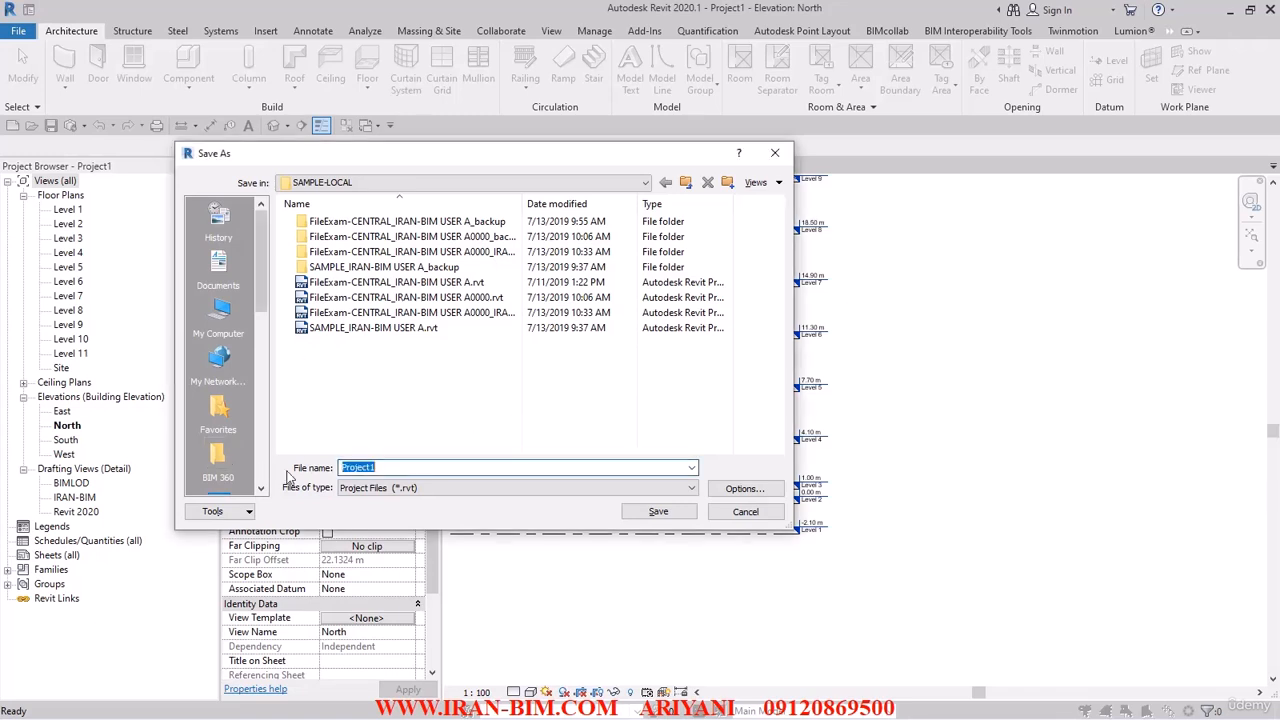
{"action": "type", "text": "H:\\K\\BIM Course IRAN-BIM\\BIM COURSE TRAINING\\ARCHTECTURE MODEL"}
{"action": "left_click_drag", "start_coordinate": [549, 467], "coordinate": [651, 470]}
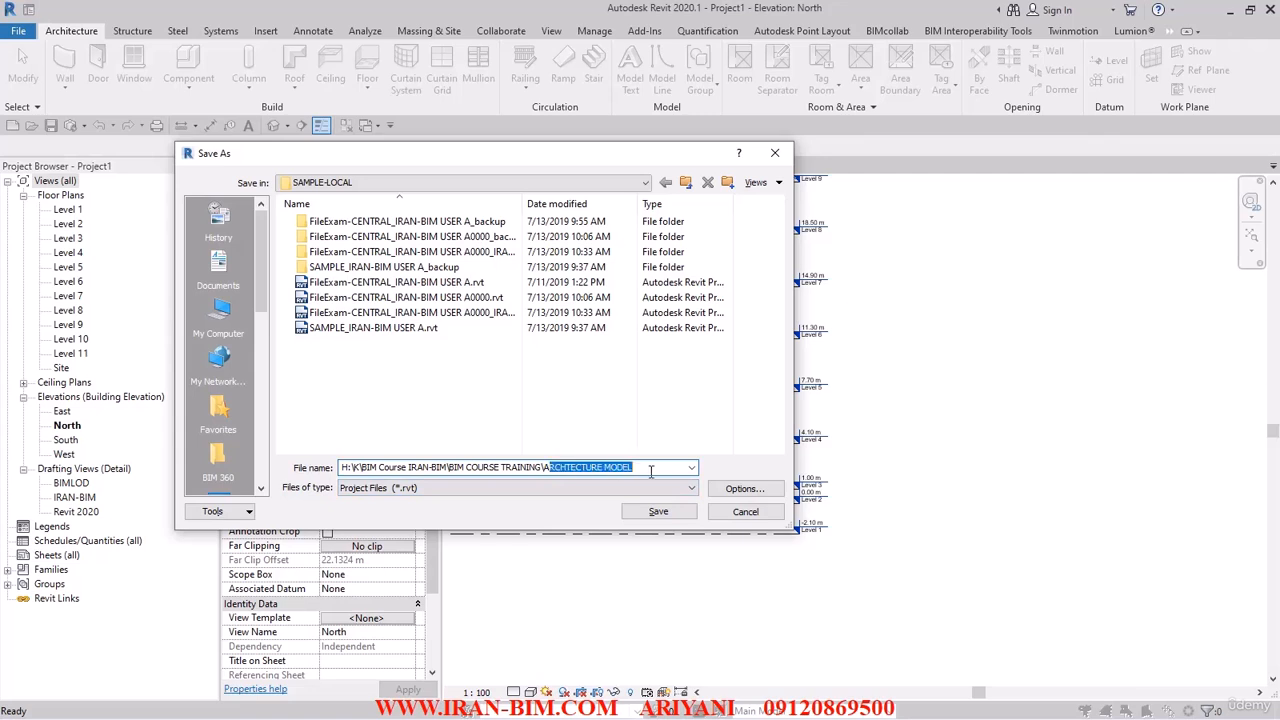
{"action": "left_click", "coordinate": [658, 512]}
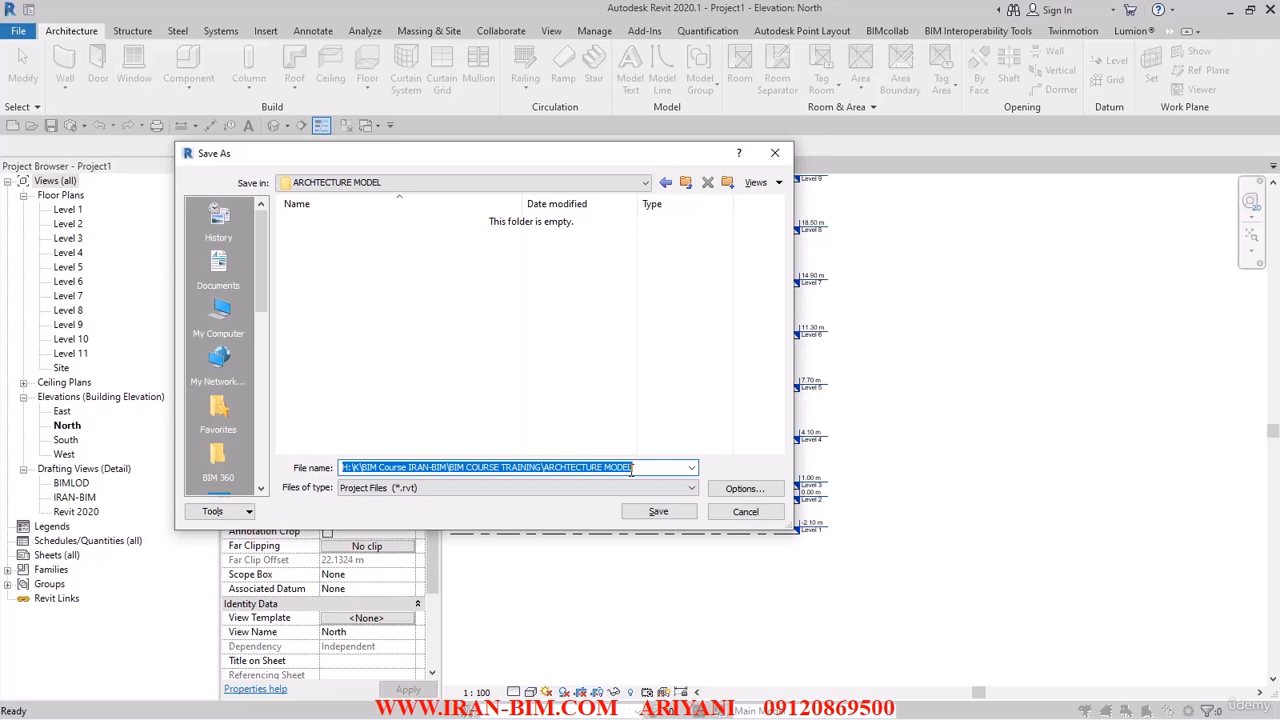
Name the project file TR-ARCH-10-06-98.
{"action": "type", "text": "TR"}
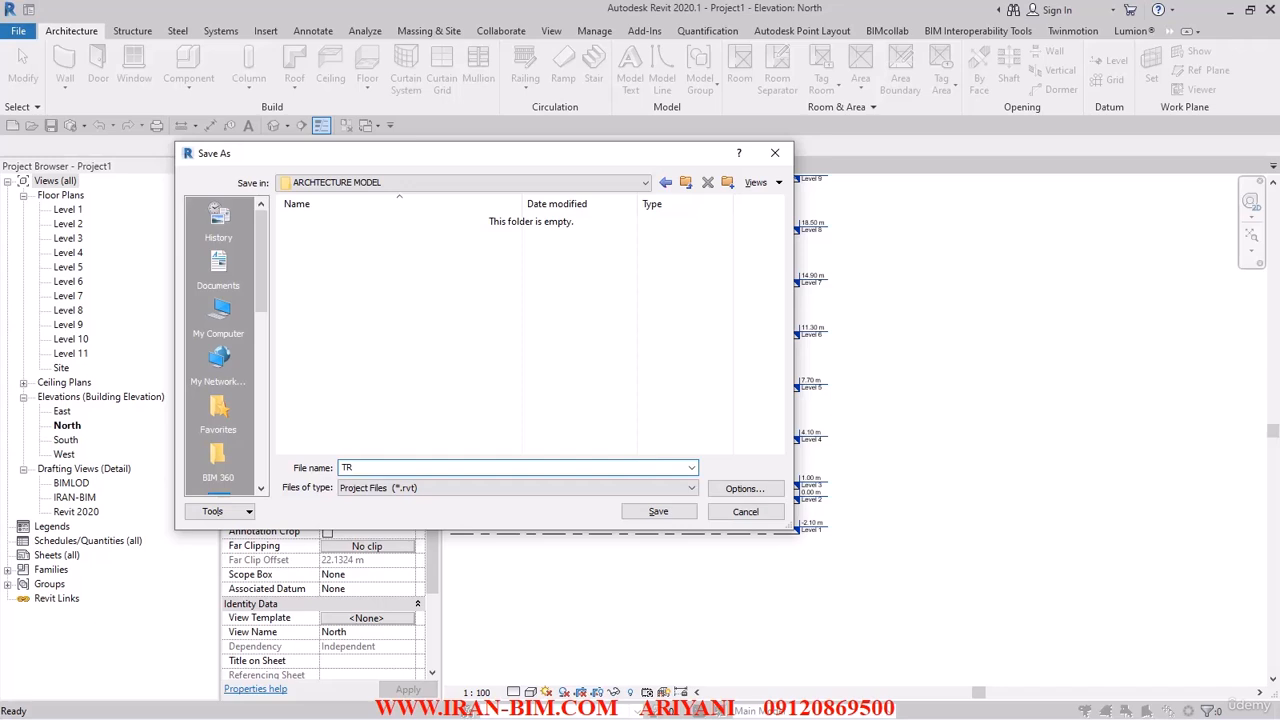
{"action": "type", "text": "-ARCH-10-06-98"}
{"action": "type", "text": "-V1"}
{"action": "key", "text": "BackSpace"}
{"action": "key", "text": "BackSpace"}
{"action": "left_click_drag", "start_coordinate": [343, 467], "coordinate": [374, 467]}
{"action": "left_click", "coordinate": [553, 380]}
Accept the file save options and save the project in the ARCHTECTURE MODEL folder.
{"action": "left_click", "coordinate": [744, 488]}
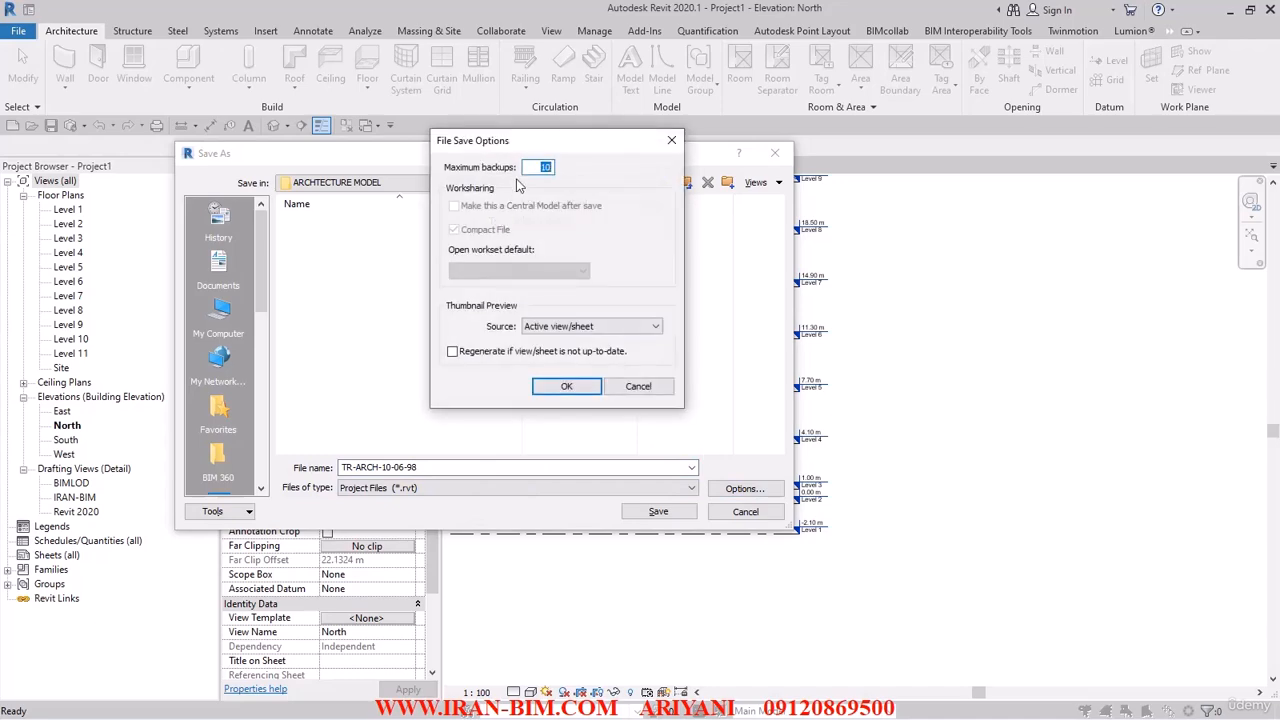
{"action": "left_click", "coordinate": [558, 390]}
{"action": "left_click", "coordinate": [658, 511]}
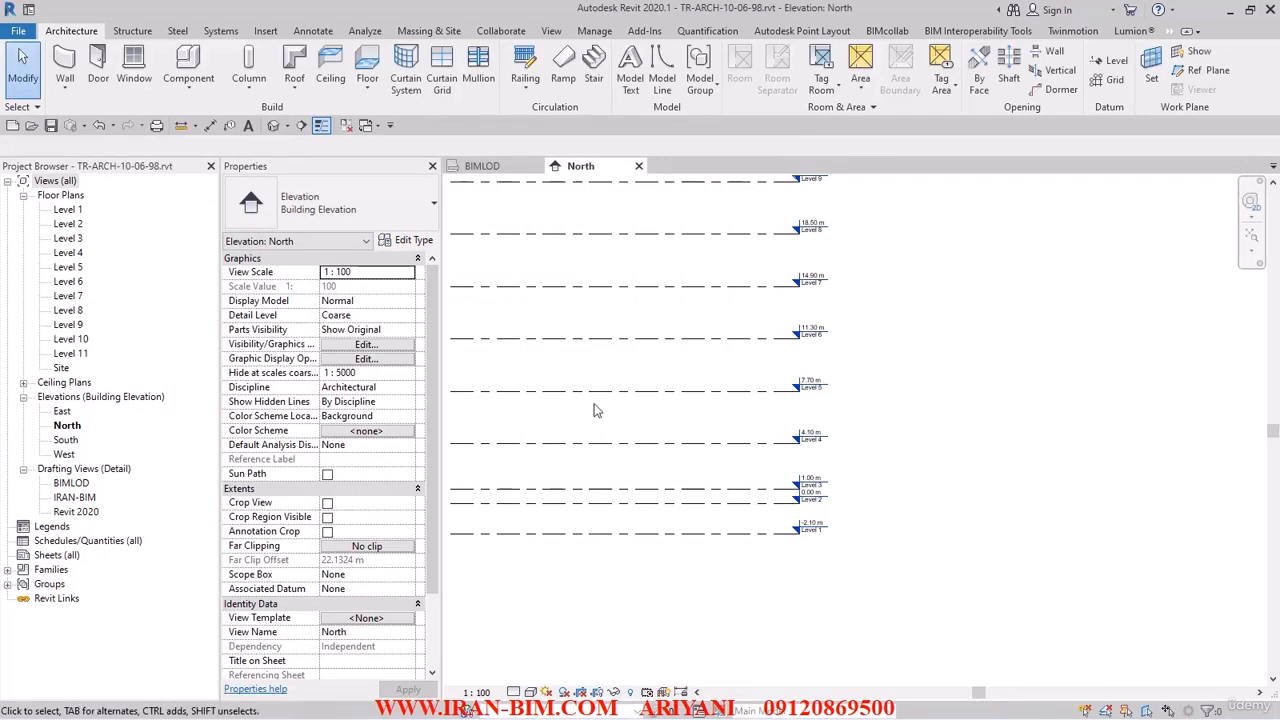
Open the Level 1 floor plan and close all inactive views.
{"action": "scroll", "coordinate": [620, 450], "scroll_direction": "down", "scroll_amount": 3}
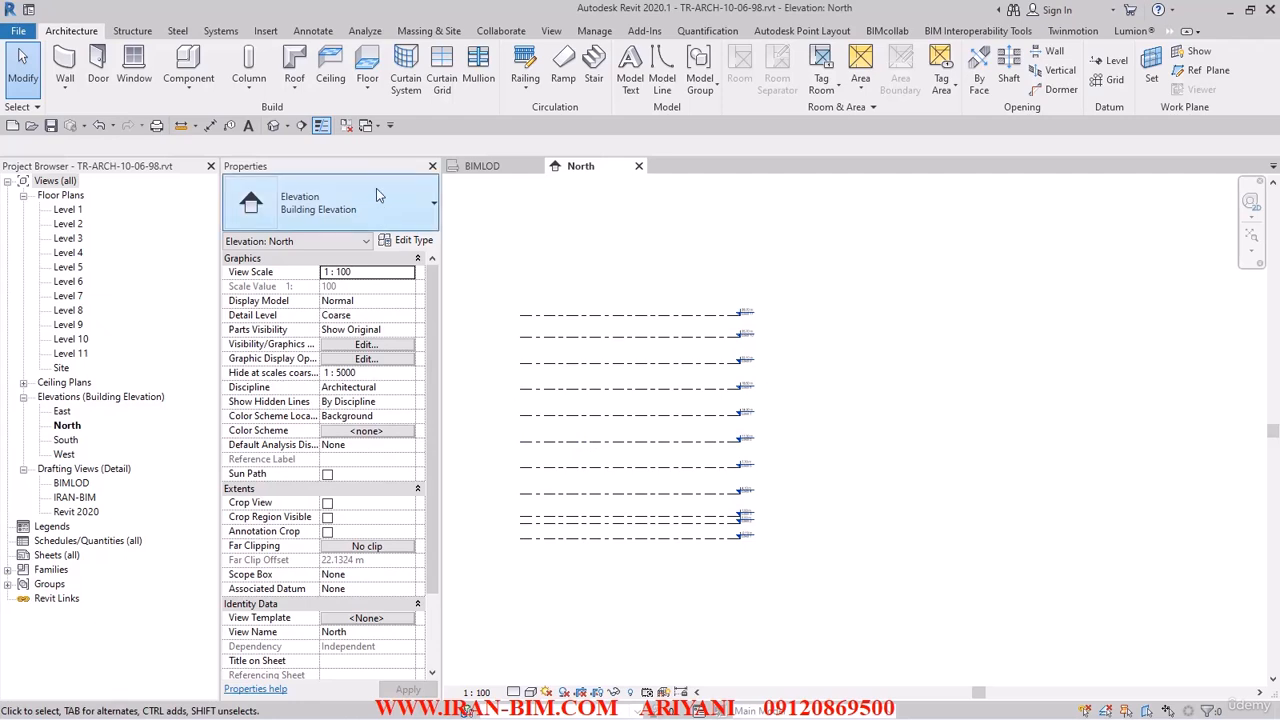
{"action": "double_click", "coordinate": [80, 212]}
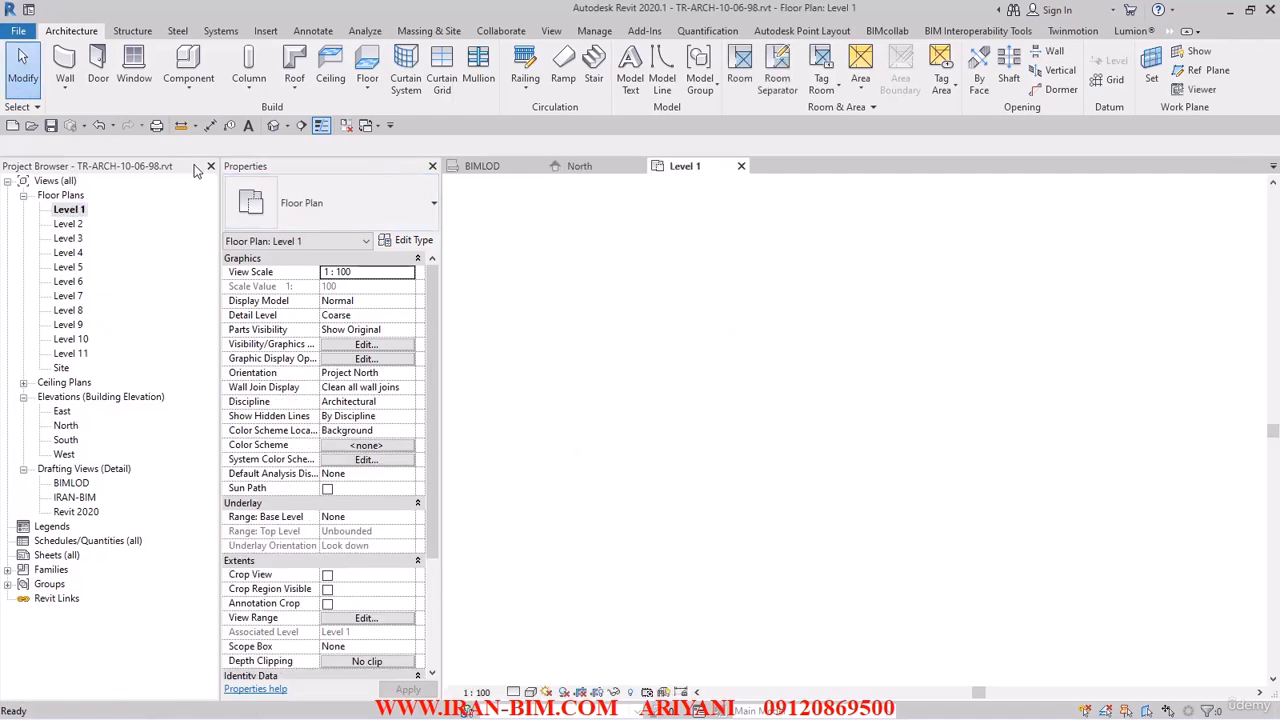
{"action": "left_click", "coordinate": [346, 125]}
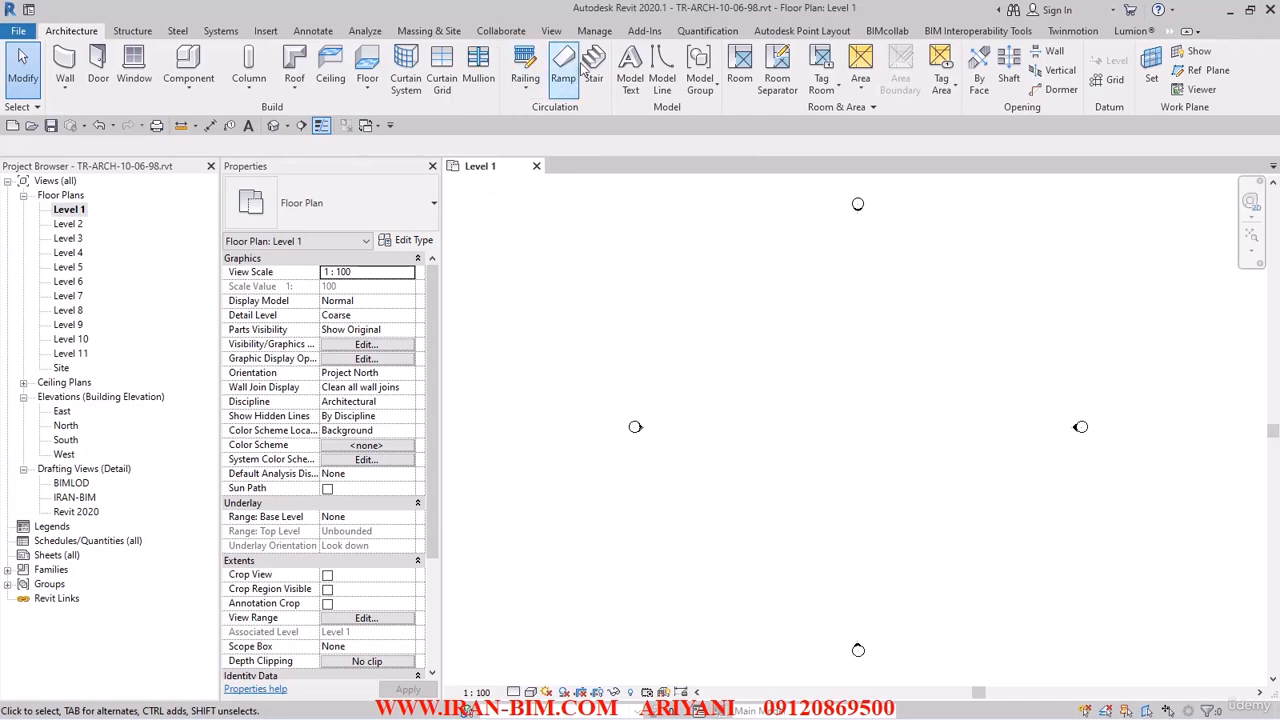
Enable worksharing, moving levels and grids to the Shared Levels and Grids workset and remaining elements to Workset1.
{"action": "left_click", "coordinate": [513, 36]}
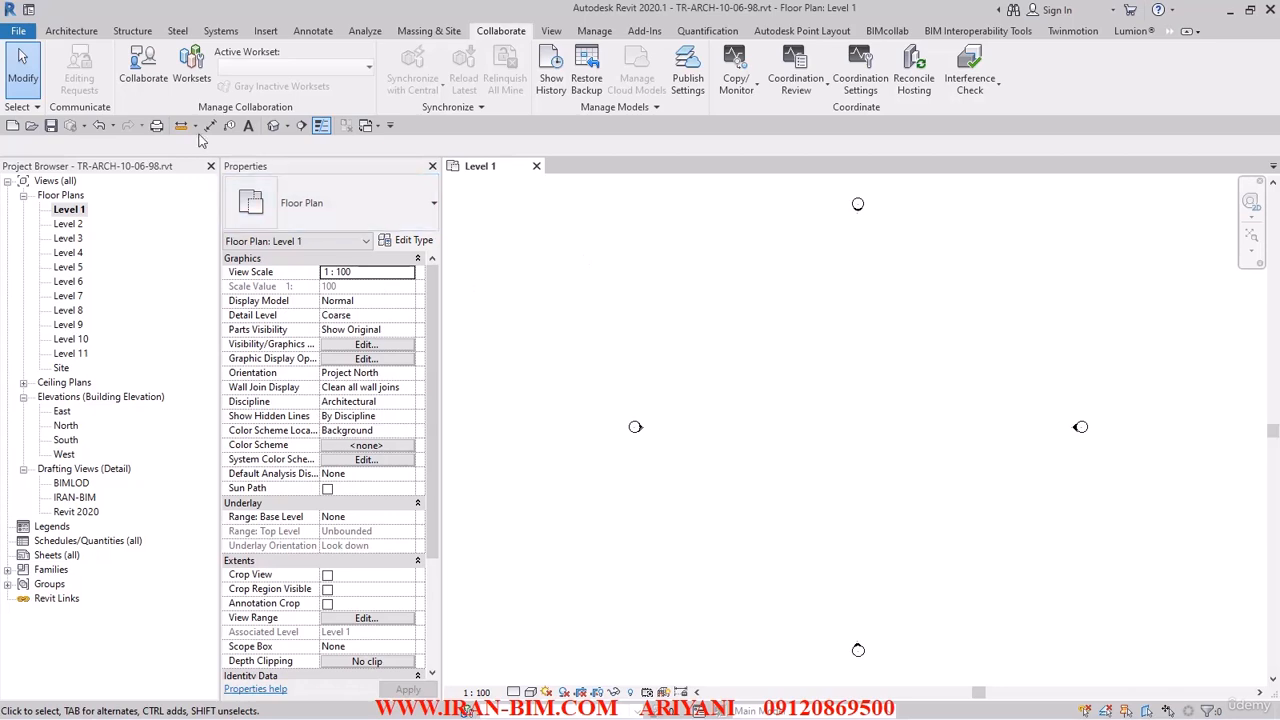
{"action": "left_click", "coordinate": [203, 77]}
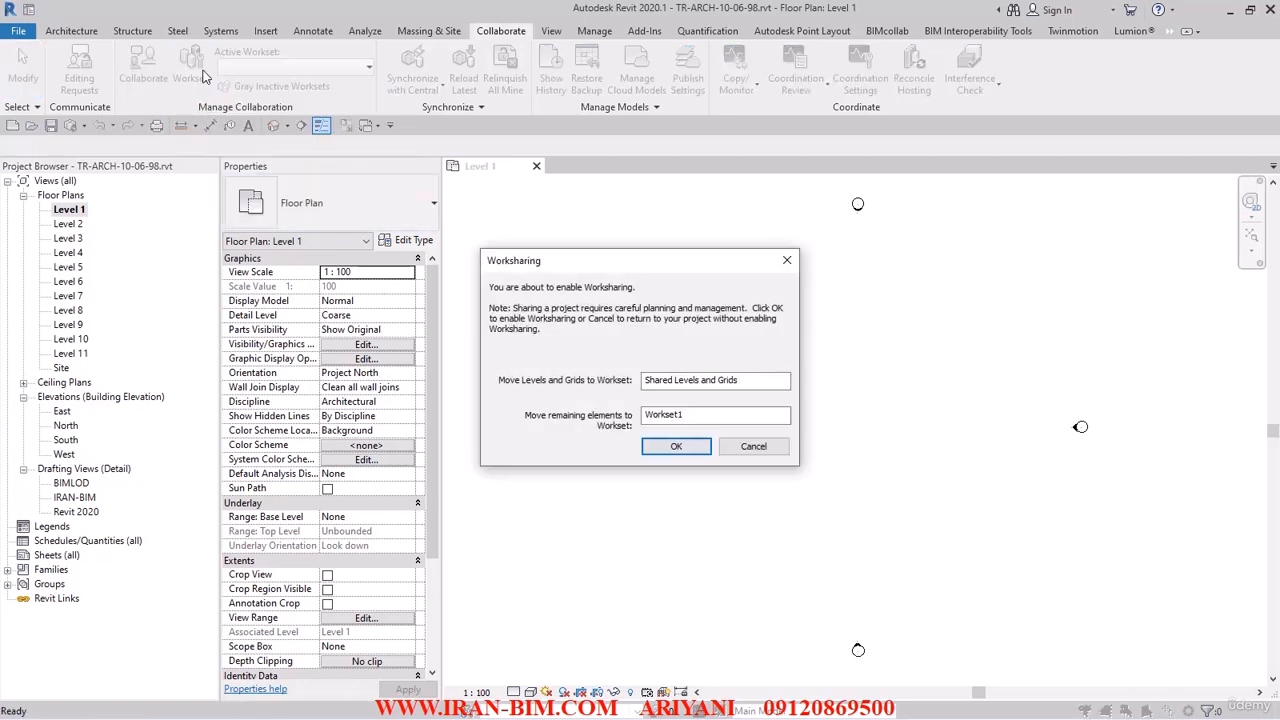
{"action": "left_click", "coordinate": [680, 379]}
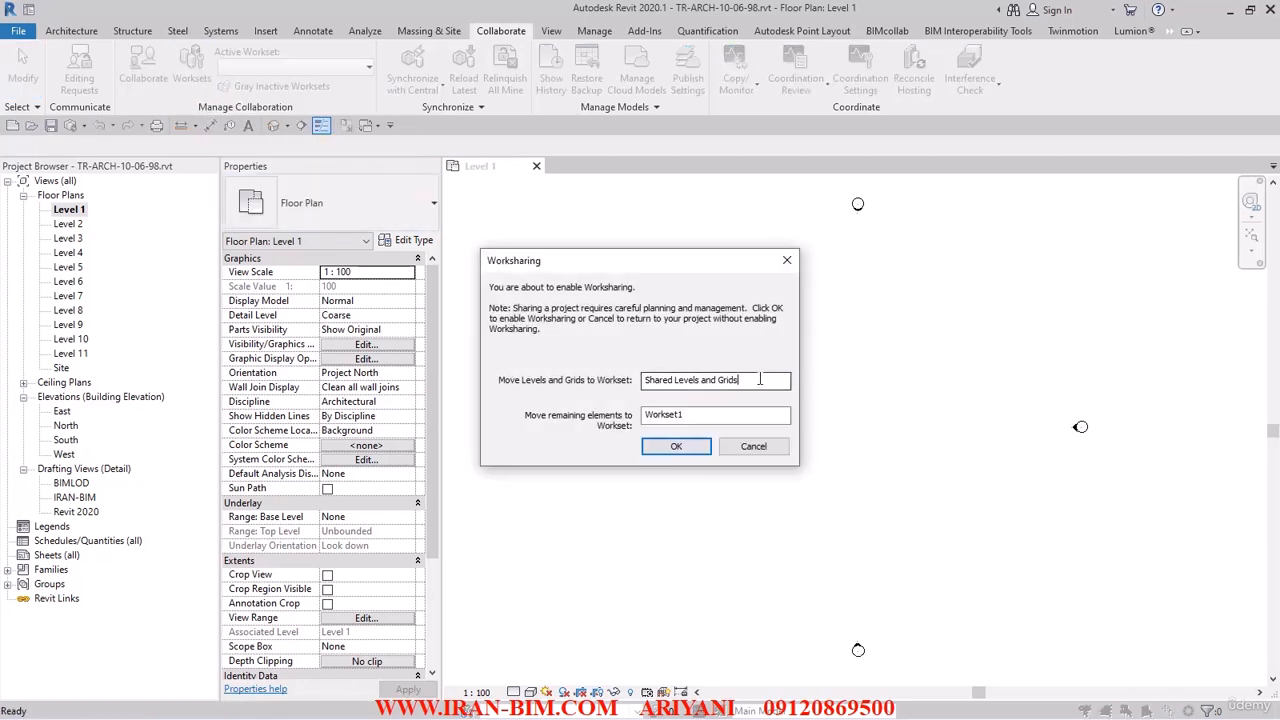
{"action": "left_click_drag", "start_coordinate": [762, 380], "coordinate": [594, 383]}
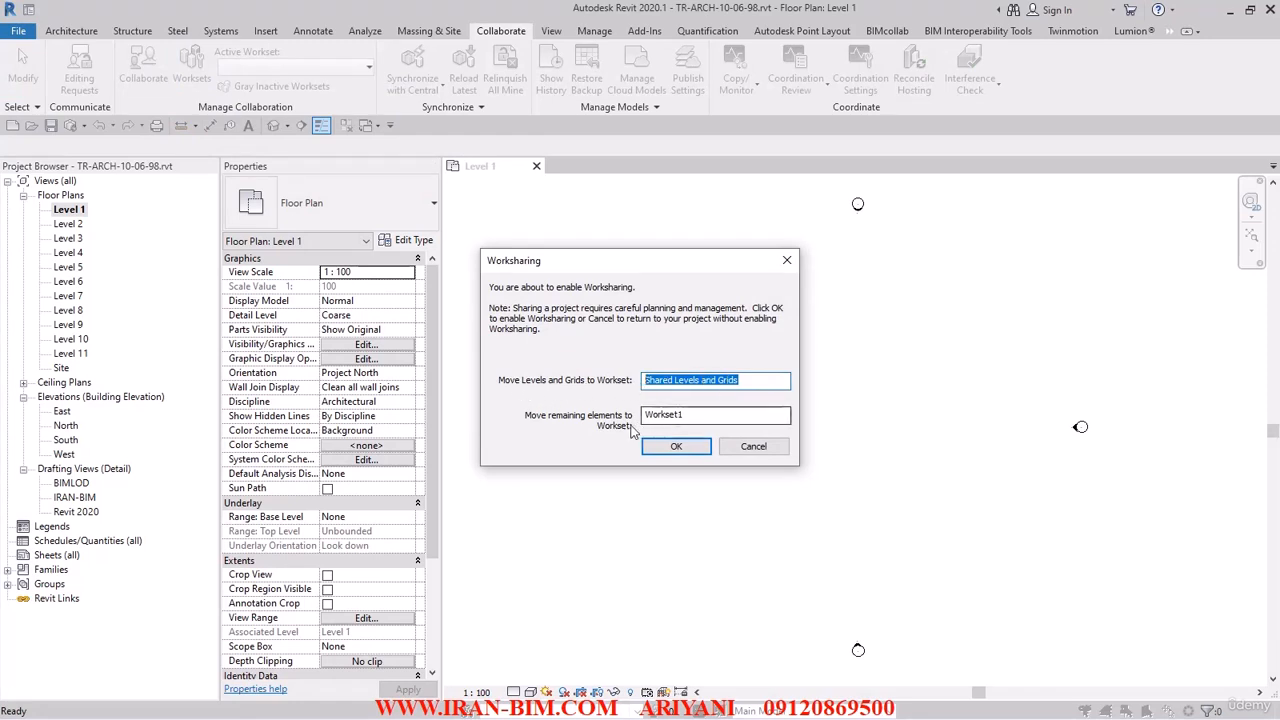
{"action": "left_click", "coordinate": [690, 384]}
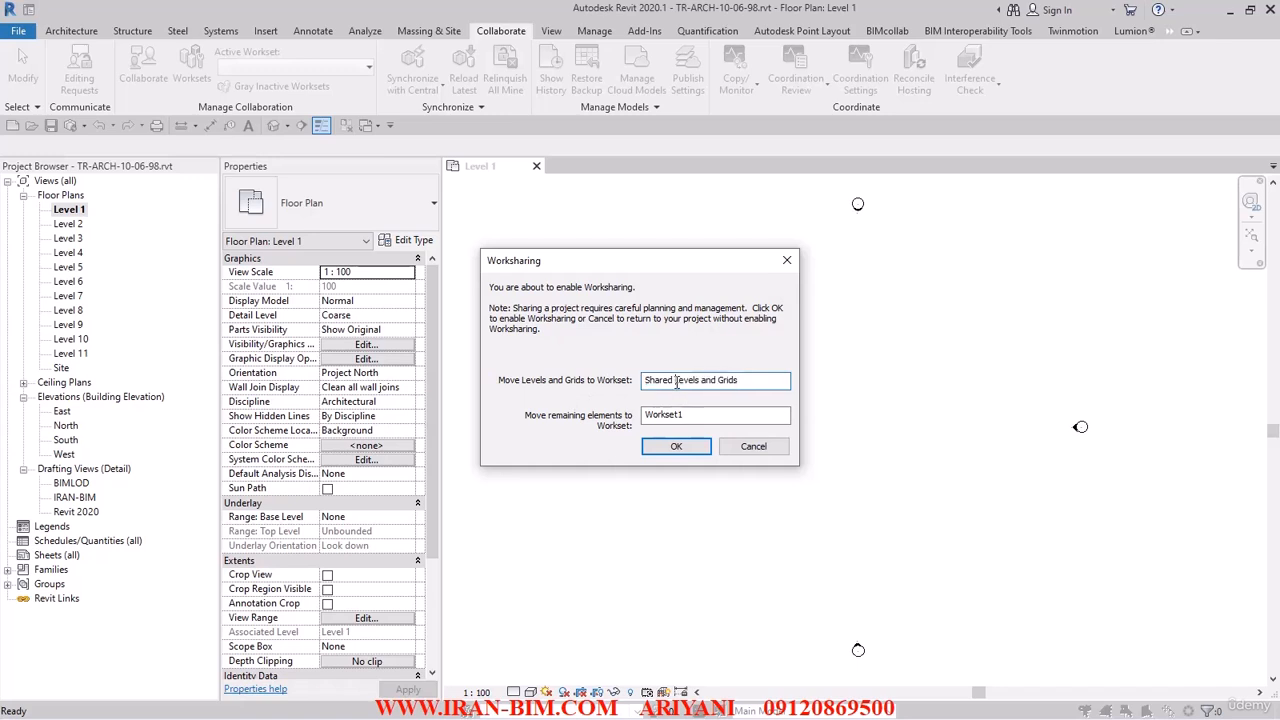
{"action": "left_click_drag", "start_coordinate": [645, 381], "coordinate": [737, 382]}
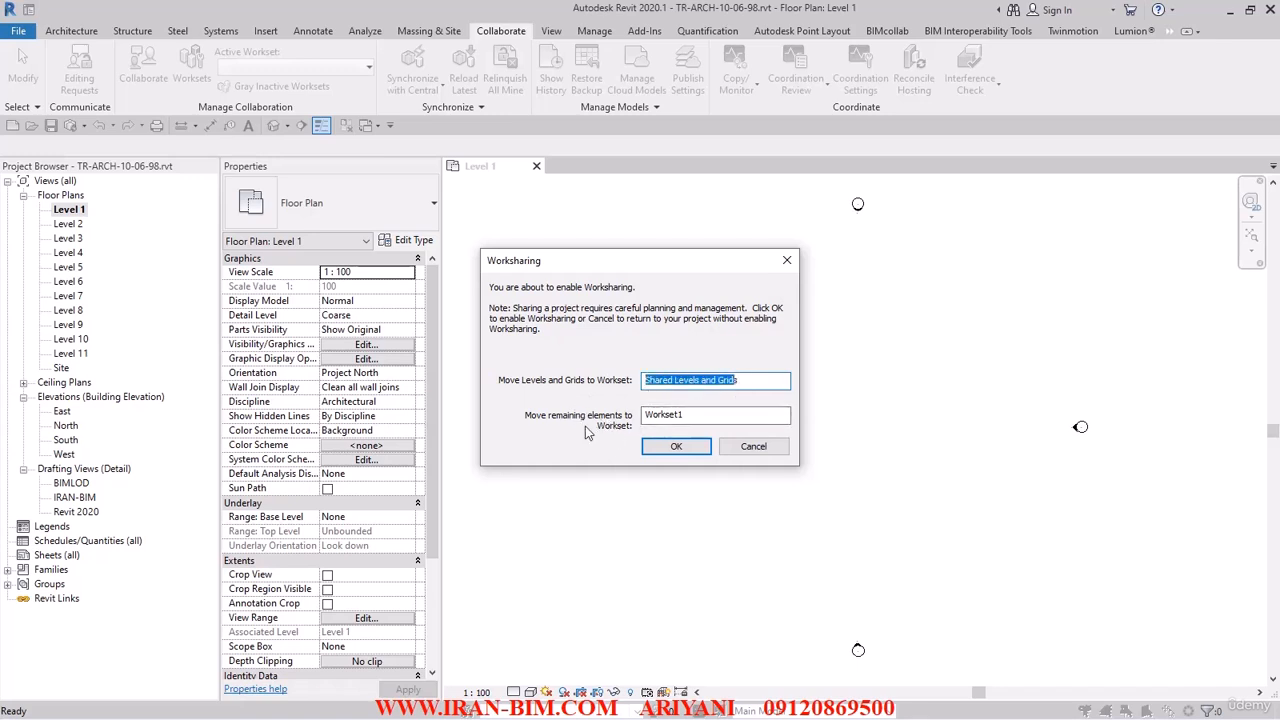
{"action": "key", "text": "Tab"}
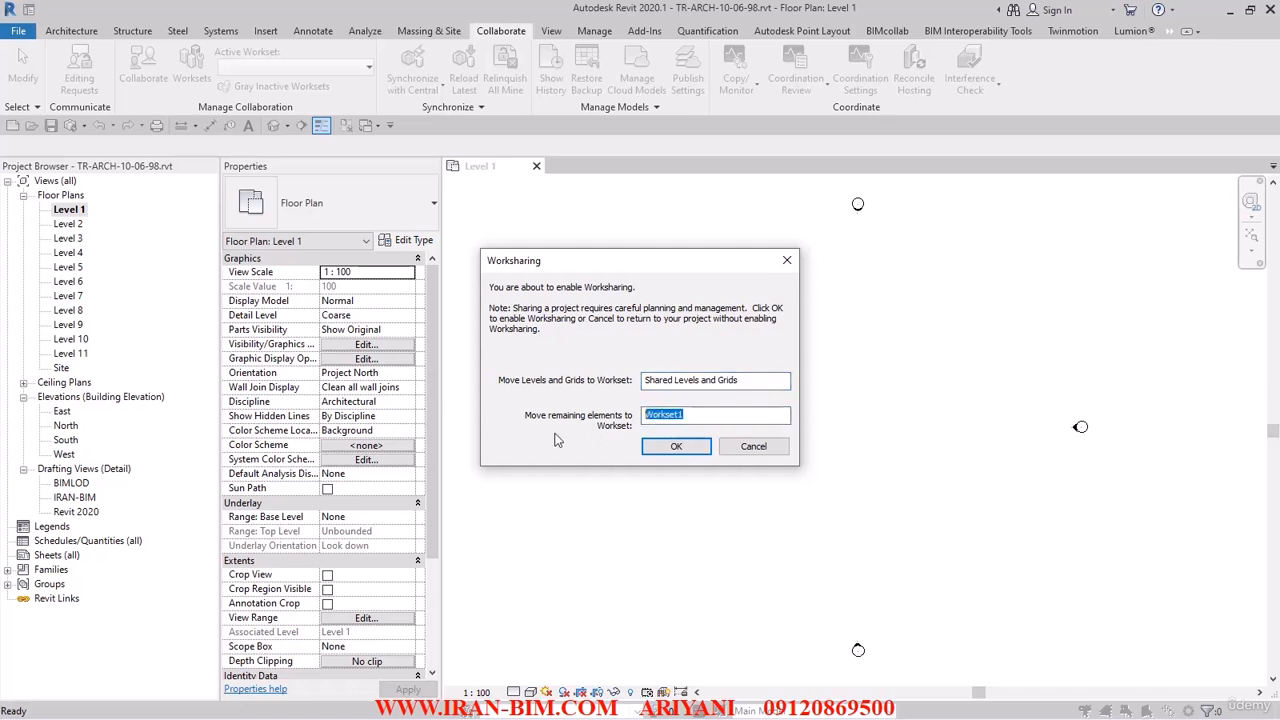
{"action": "left_click", "coordinate": [677, 446]}
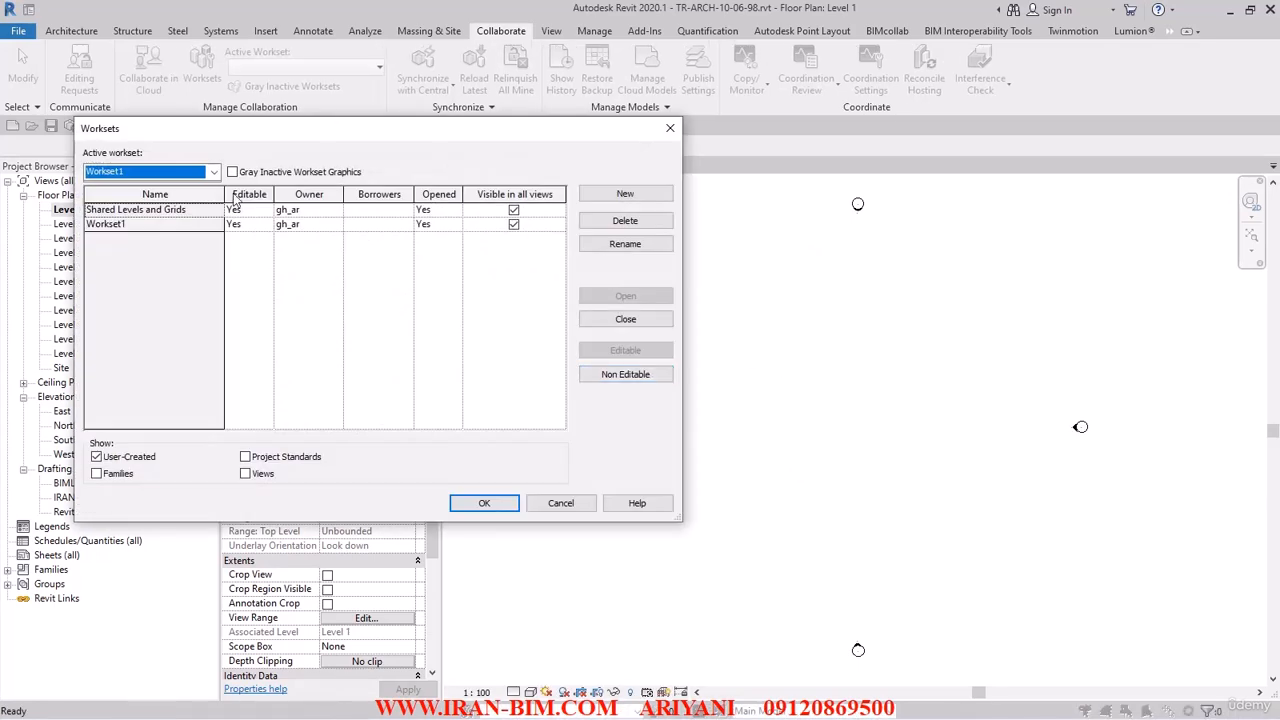
Review the Workset1 and Shared Levels and Grids entries and accept the worksets with Workset1 active.
{"action": "left_click", "coordinate": [118, 225]}
{"action": "left_click", "coordinate": [134, 209]}
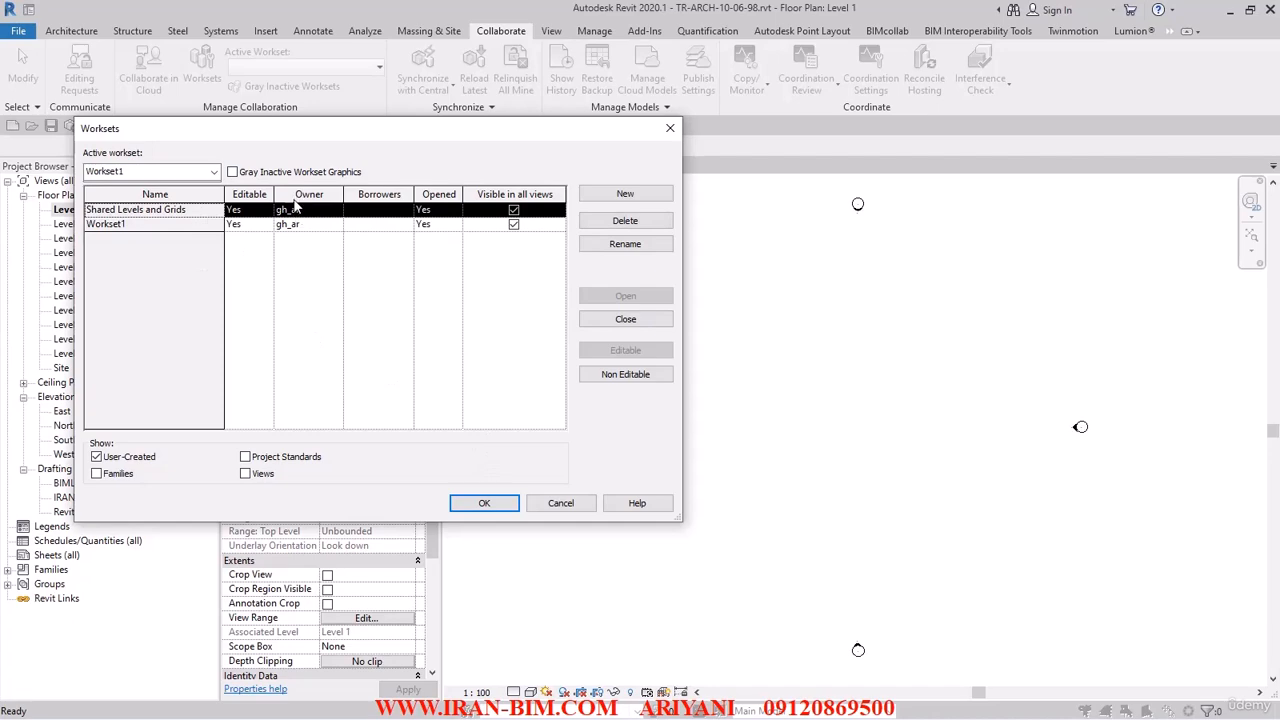
{"action": "left_click", "coordinate": [484, 503]}
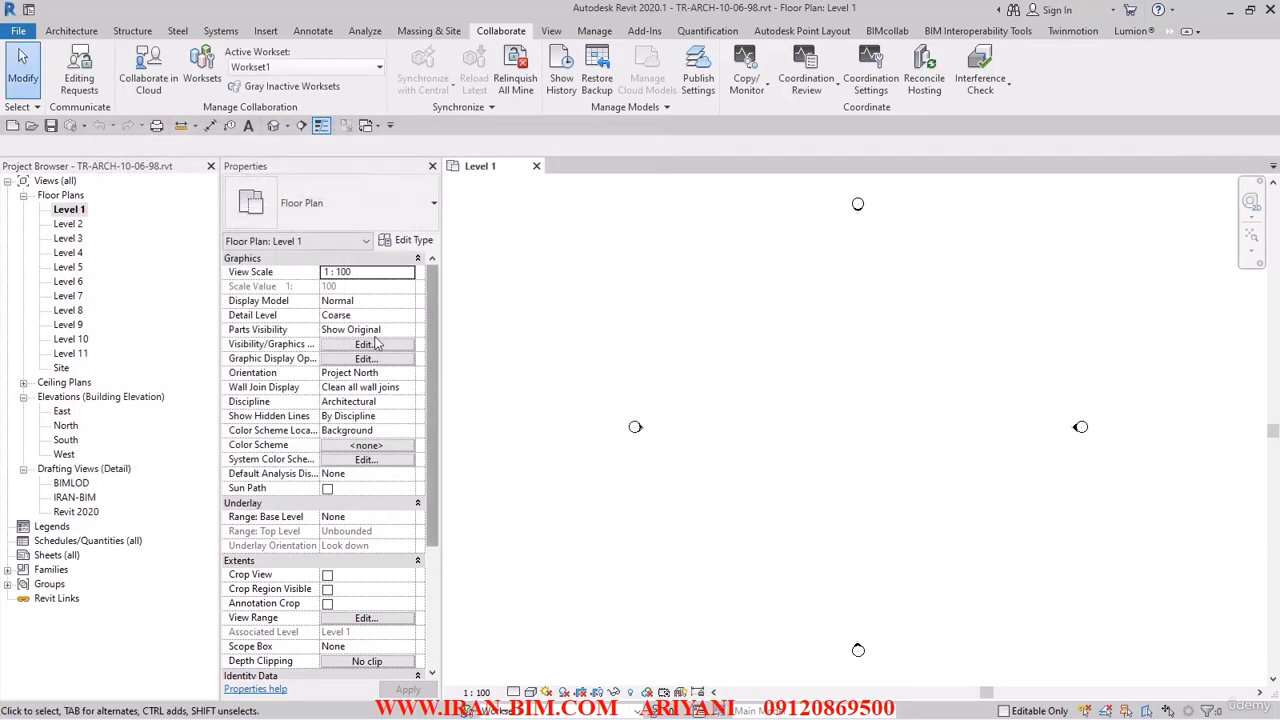
Check the username in the general program options.
{"action": "left_click", "coordinate": [15, 32]}
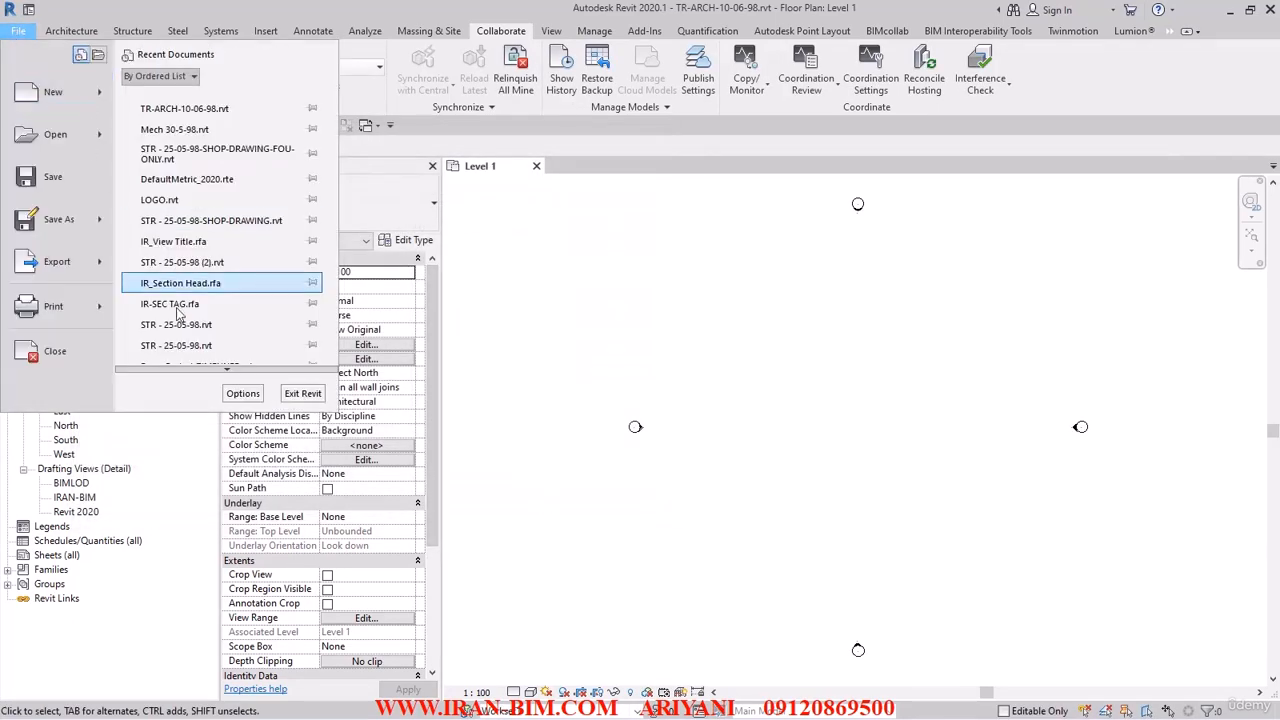
{"action": "left_click", "coordinate": [243, 394]}
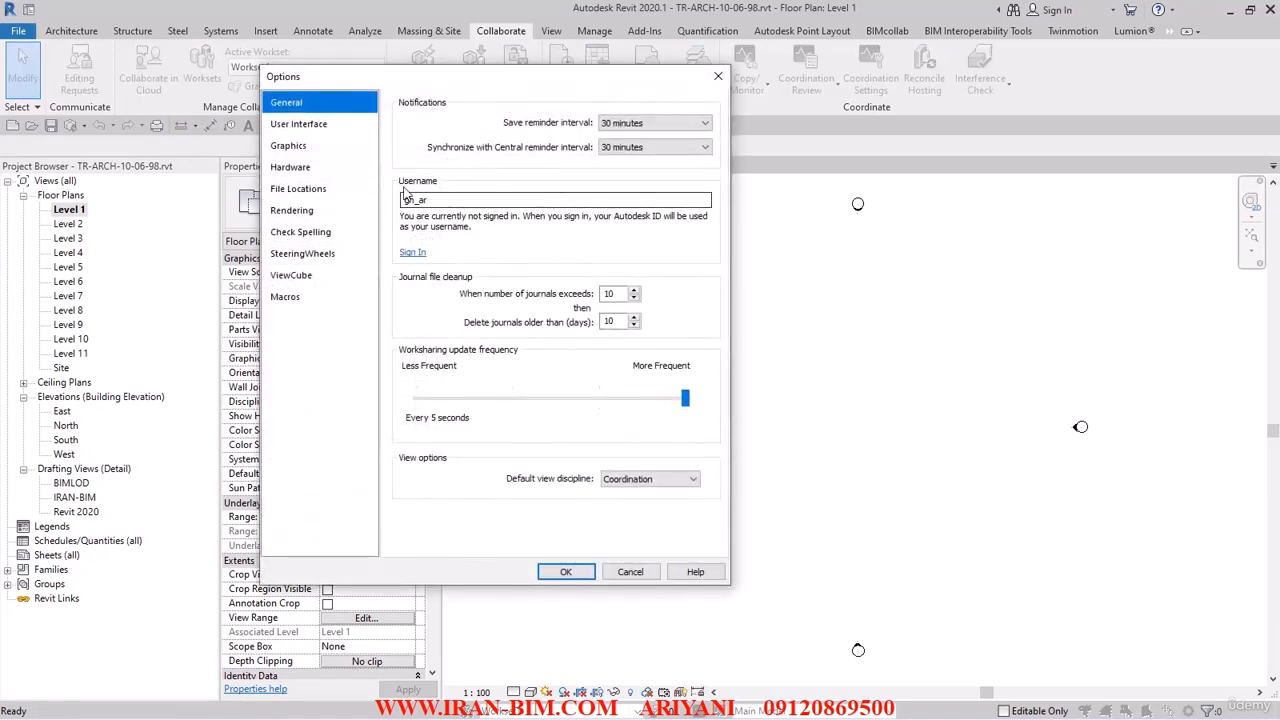
{"action": "double_click", "coordinate": [425, 200]}
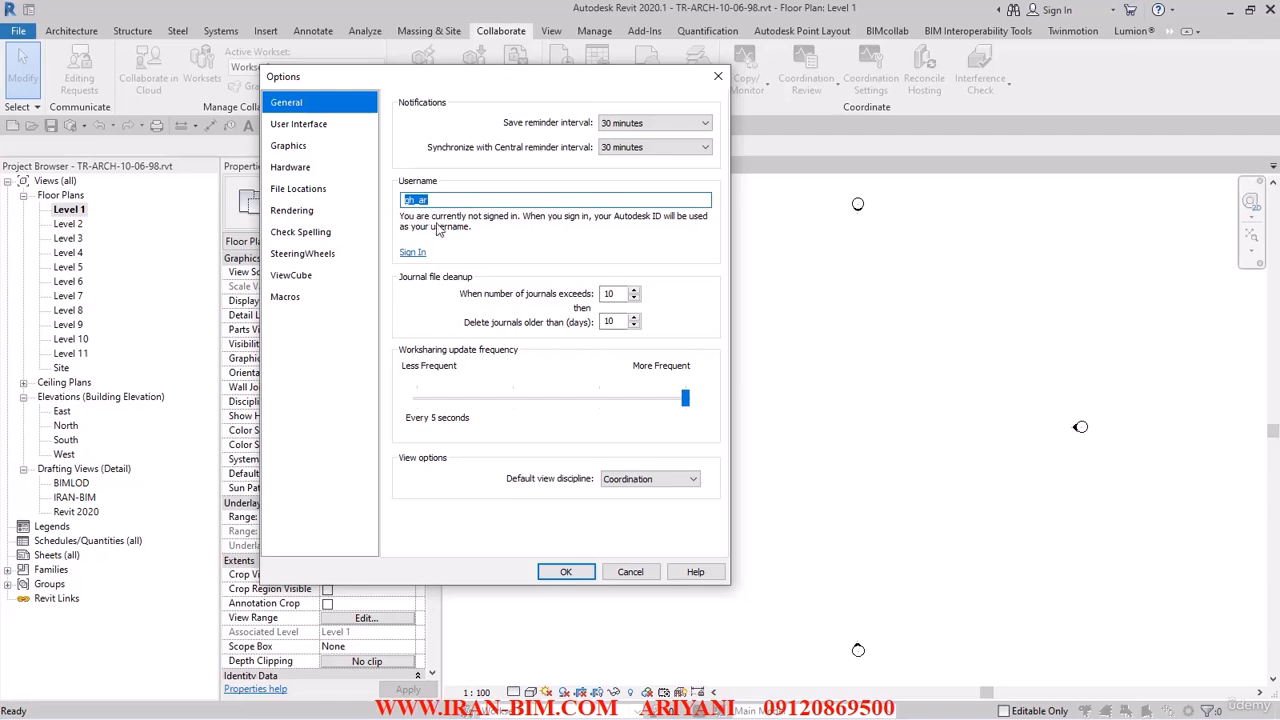
{"action": "left_click", "coordinate": [565, 572]}
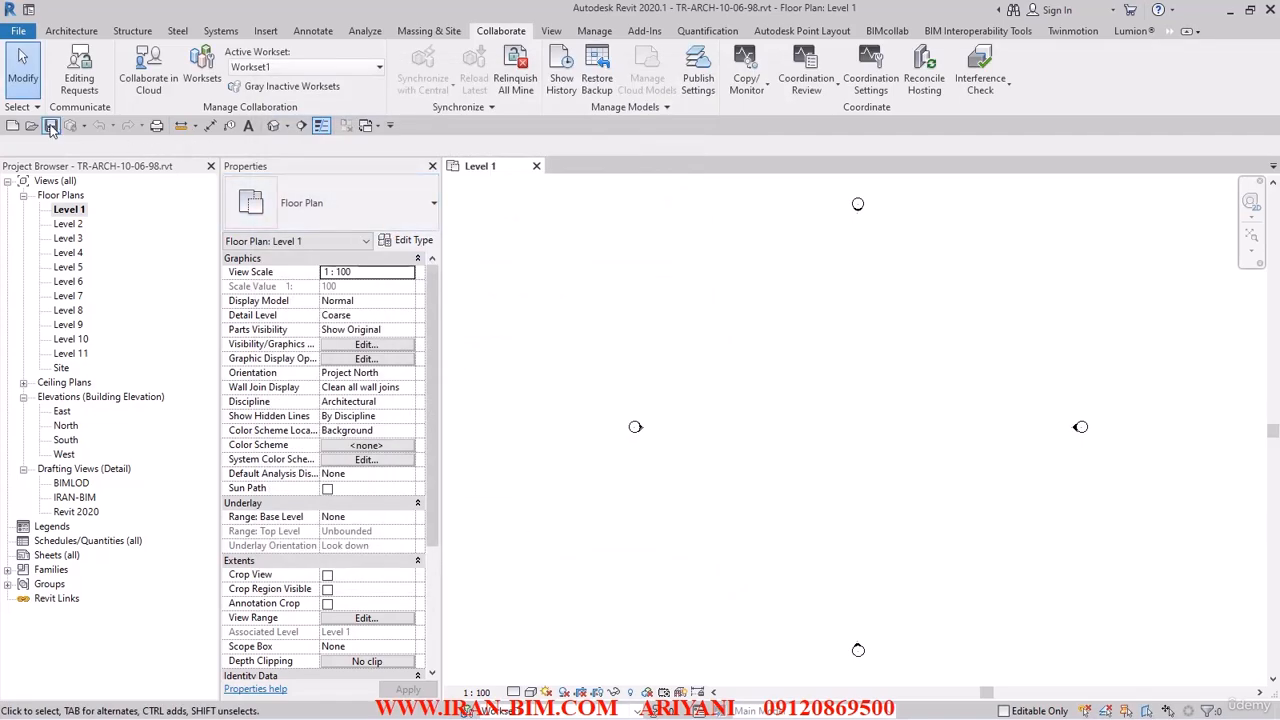
Set the default path for user files to H:\K\BIM Course IRAN-BIM\BIM COURSE TRAINING\ARCHTECTURE MODEL in the file location options.
{"action": "left_click", "coordinate": [18, 30]}
{"action": "left_click", "coordinate": [243, 391]}
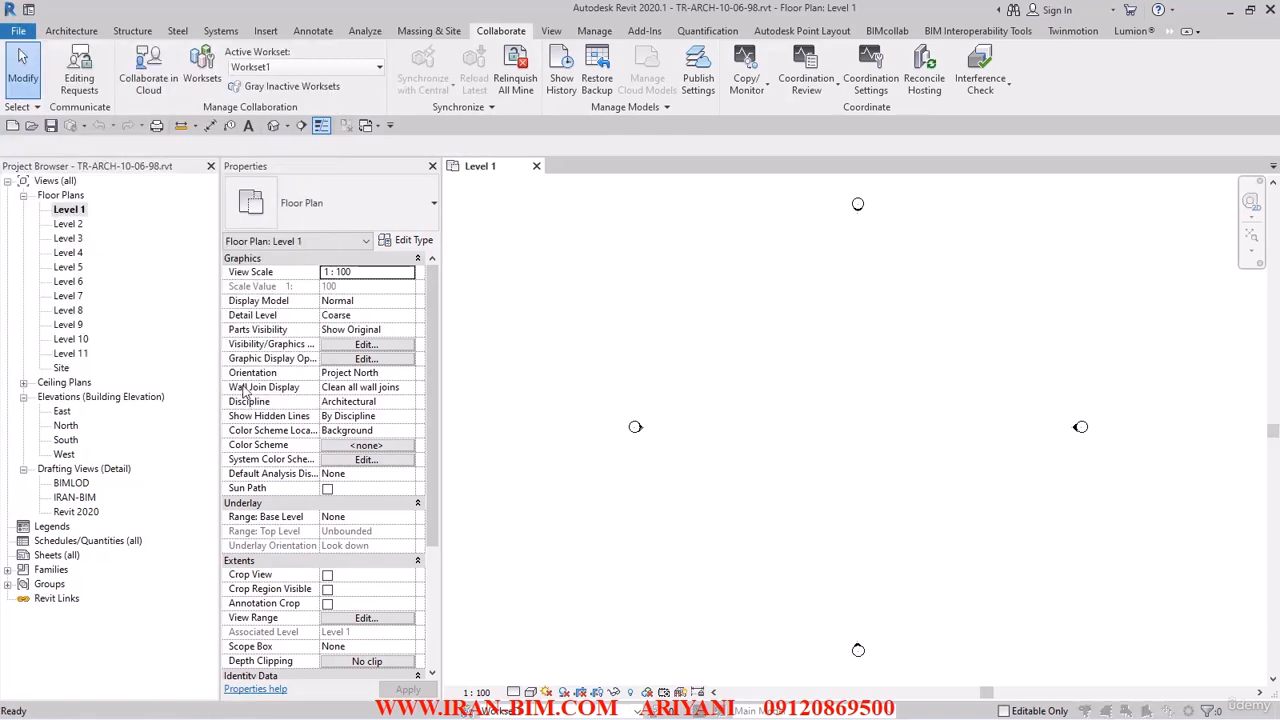
{"action": "left_click", "coordinate": [300, 189]}
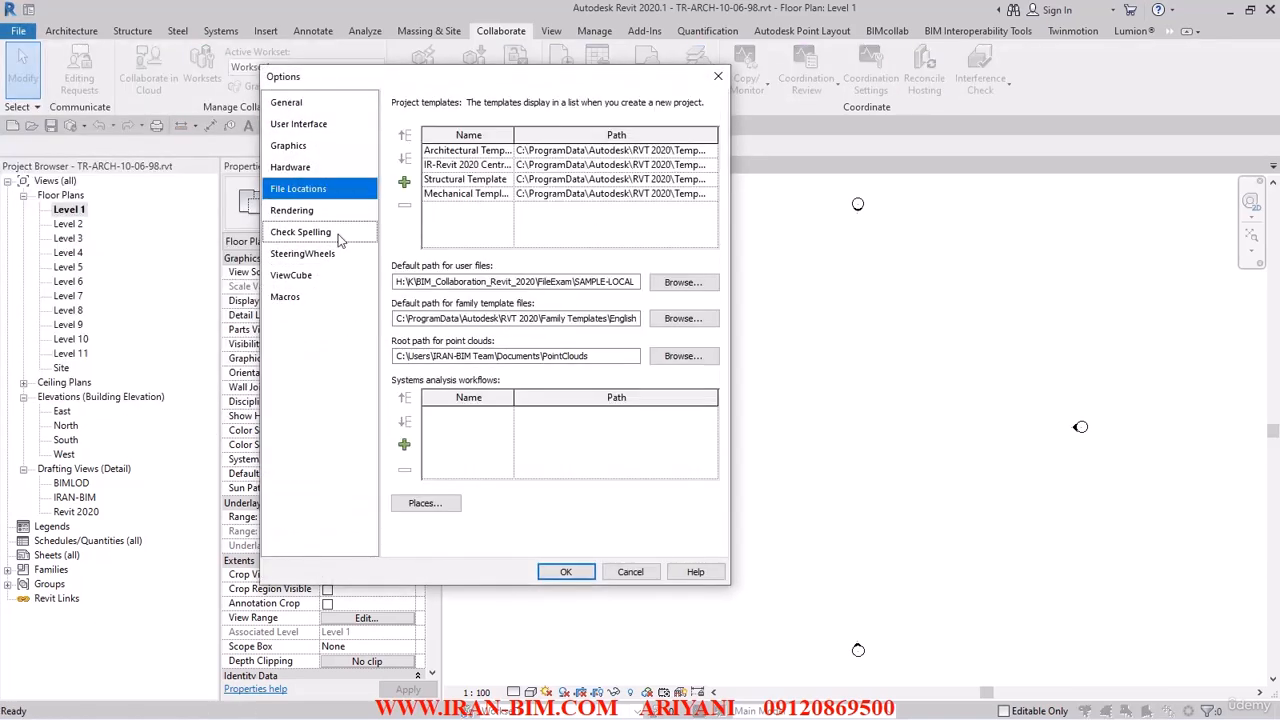
{"action": "left_click_drag", "start_coordinate": [397, 282], "coordinate": [667, 287]}
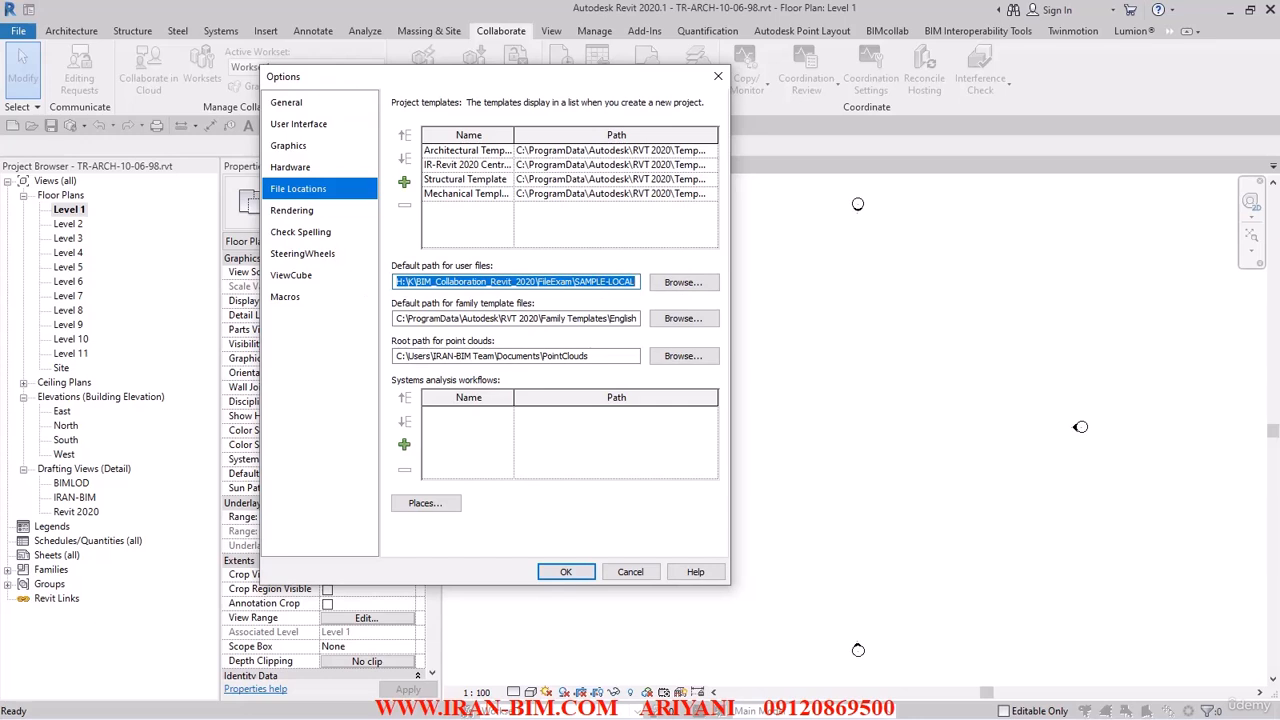
{"action": "key", "text": "alt+Tab"}
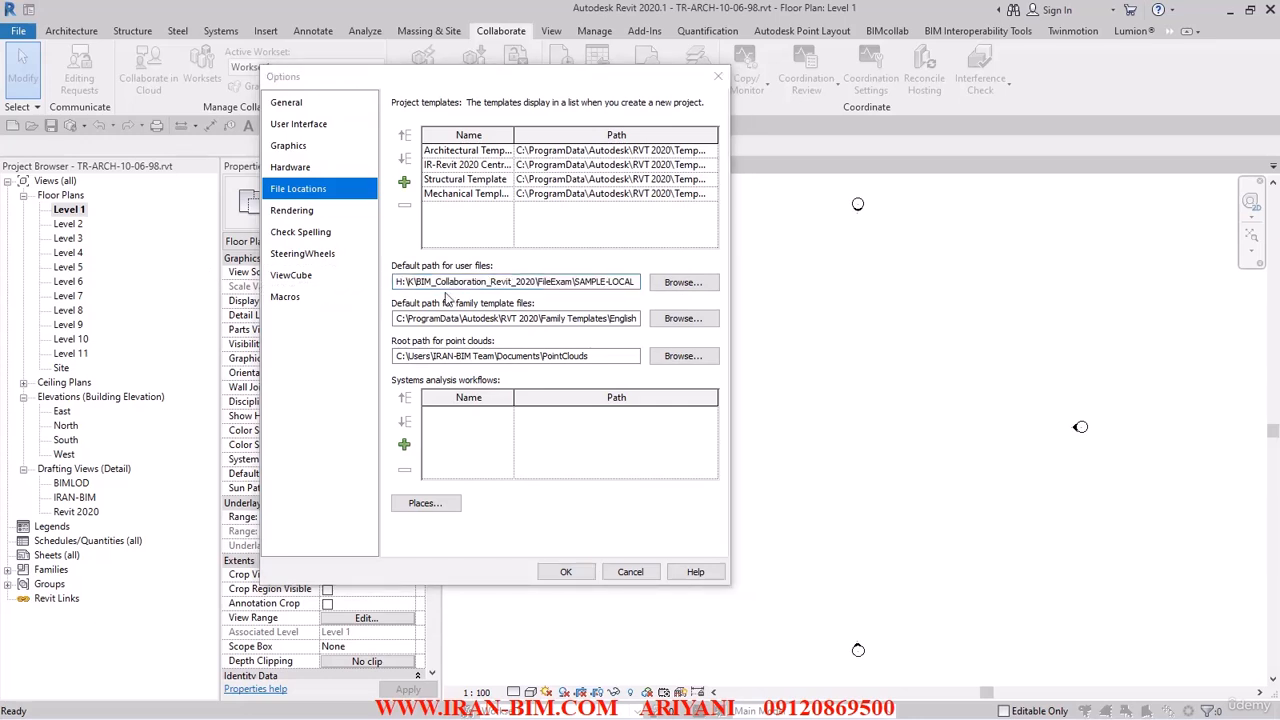
{"action": "left_click_drag", "start_coordinate": [516, 282], "coordinate": [670, 289]}
{"action": "key", "text": "BackSpace"}
{"action": "left_click_drag", "start_coordinate": [553, 284], "coordinate": [350, 288]}
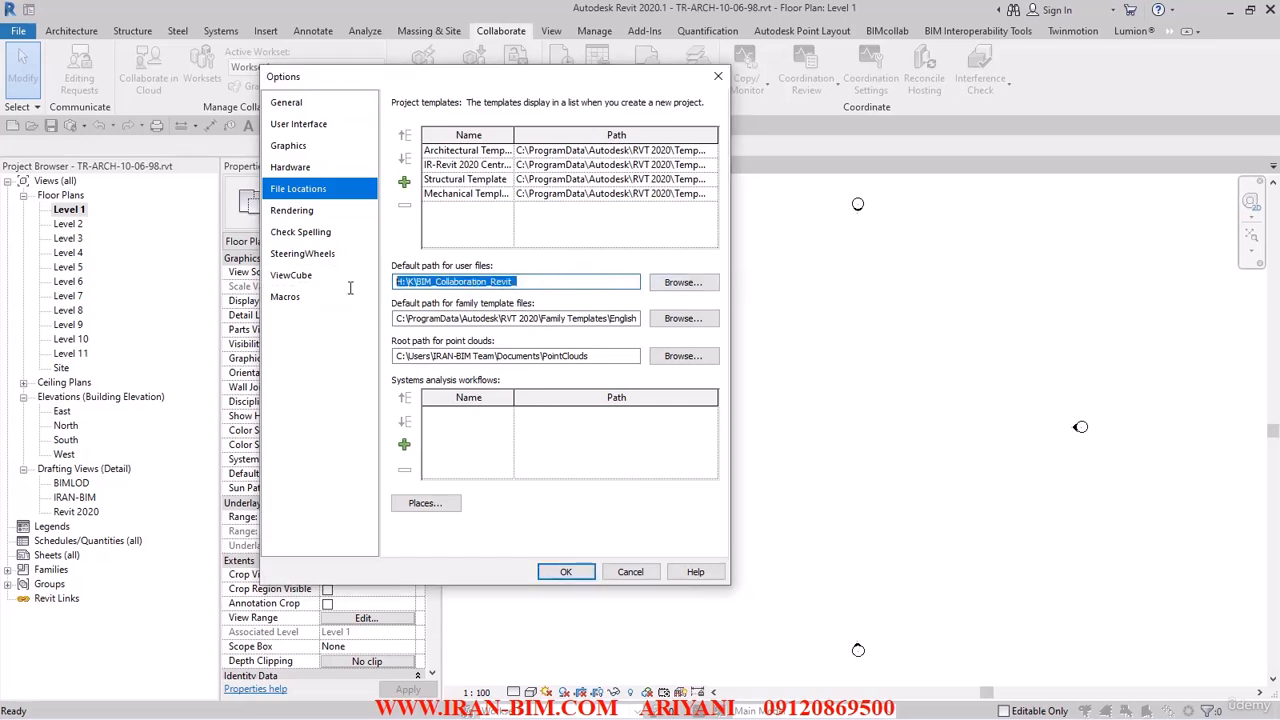
{"action": "key", "text": "ctrl+v"}
{"action": "left_click_drag", "start_coordinate": [495, 282], "coordinate": [565, 300]}
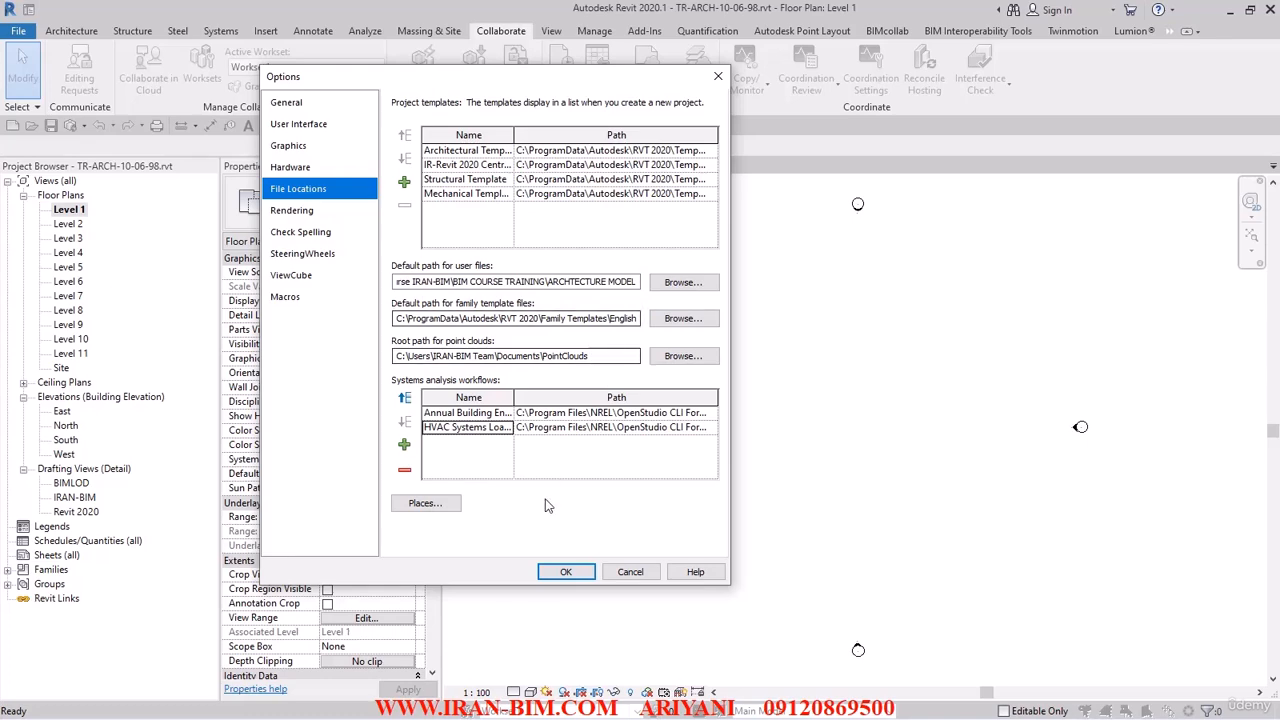
{"action": "left_click", "coordinate": [566, 572]}
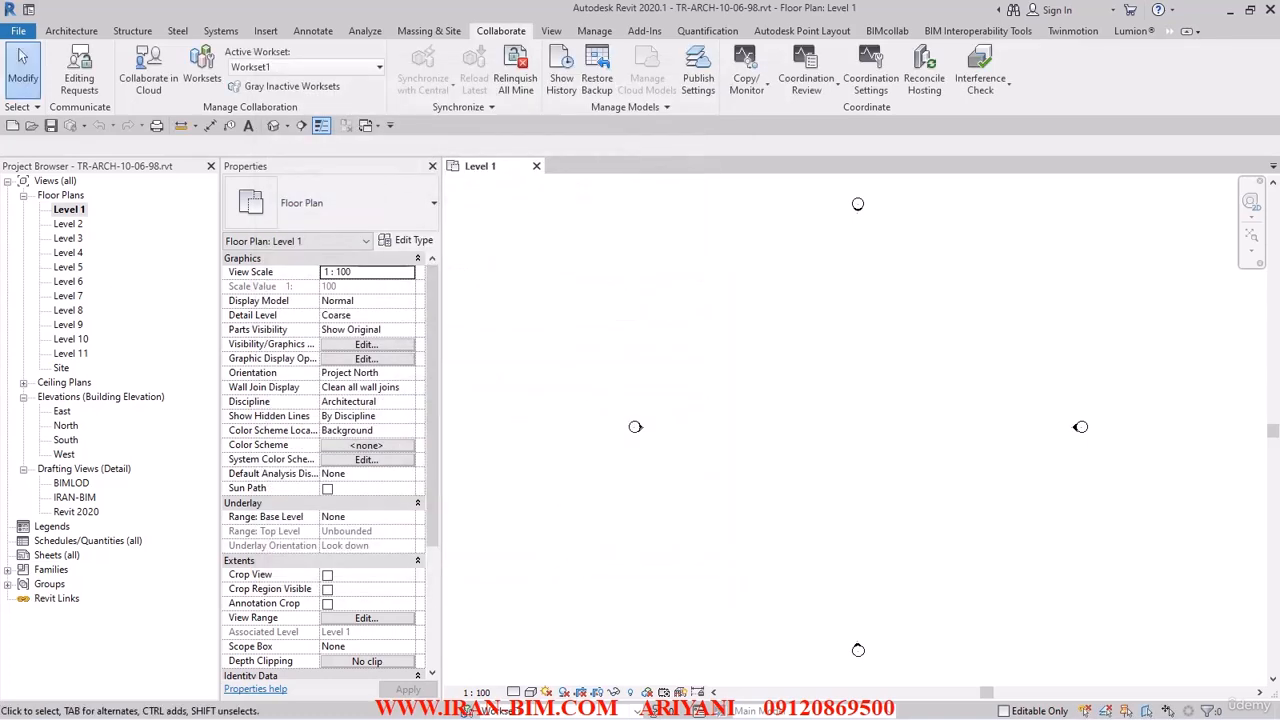
Save the workshared project as the central model.
{"action": "left_click_drag", "start_coordinate": [0, 188], "coordinate": [0, 160]}
{"action": "left_click", "coordinate": [51, 125]}
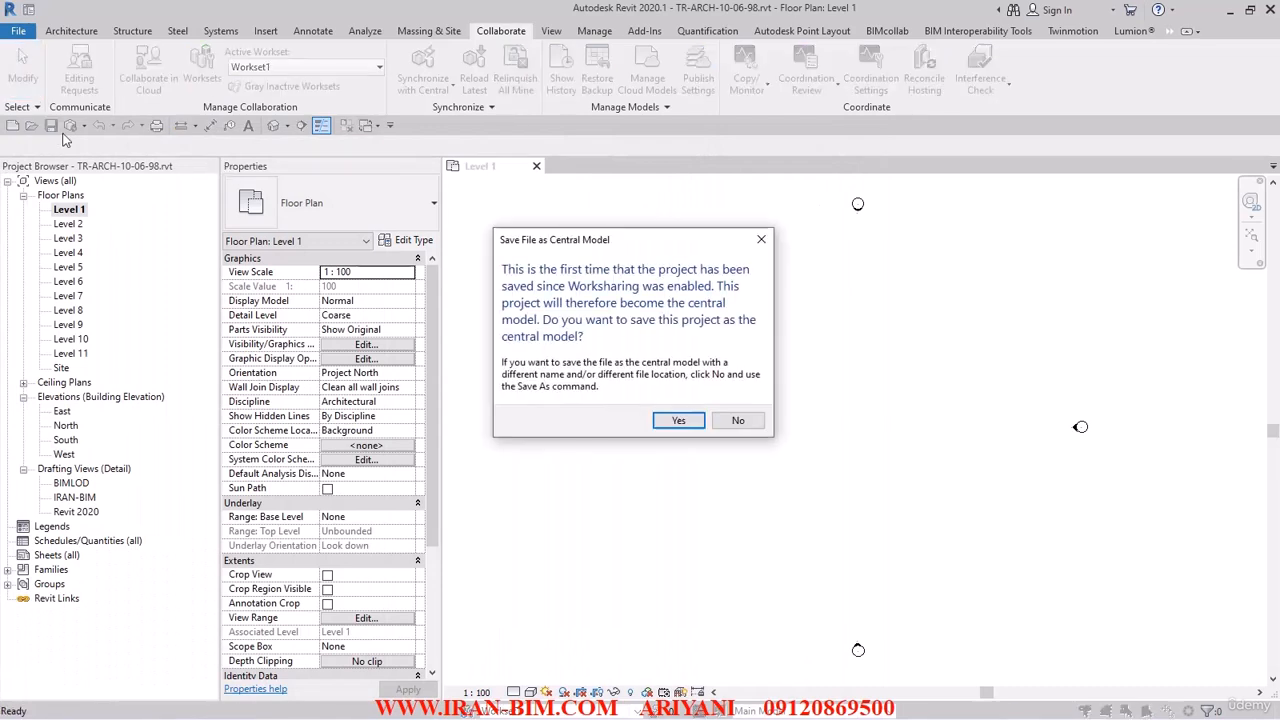
{"action": "left_click", "coordinate": [677, 420]}
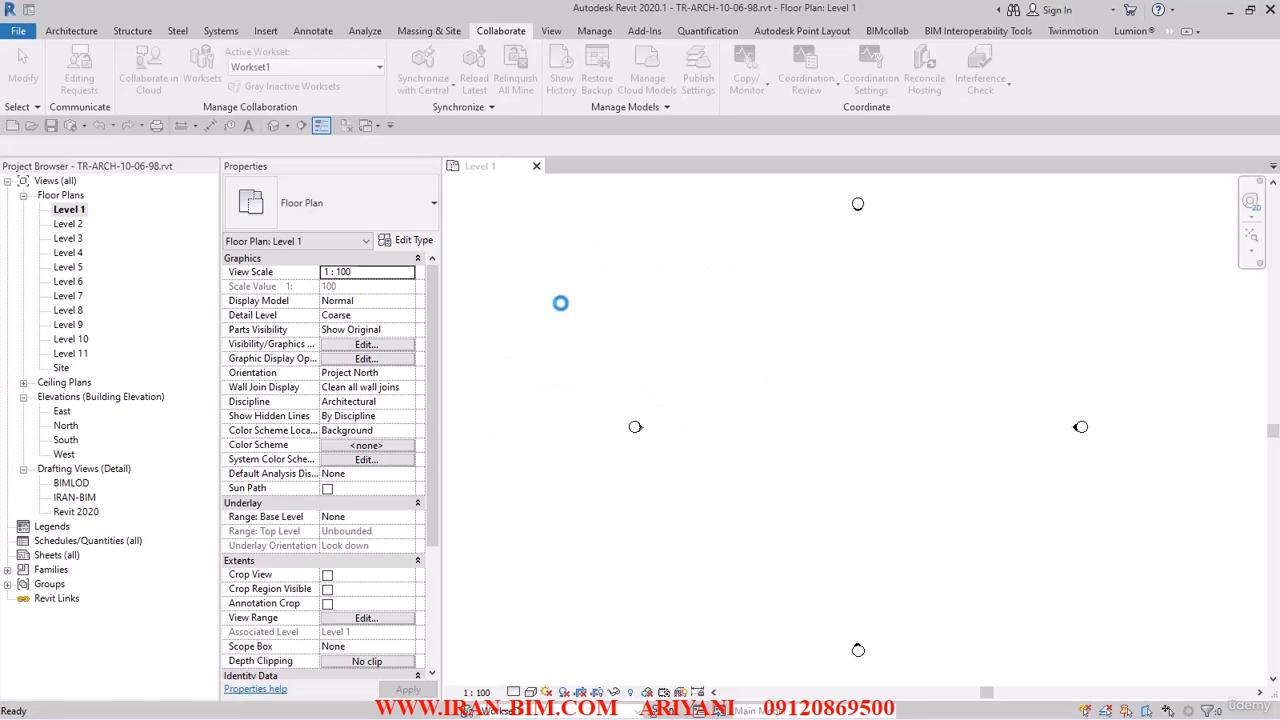
Save the project as TR-ARCH-10-06-98-CENTRAL.rvt in the ARCHTECTURE MODEL folder and close it, keeping ownership of elements and worksets.
{"action": "left_click", "coordinate": [18, 31]}
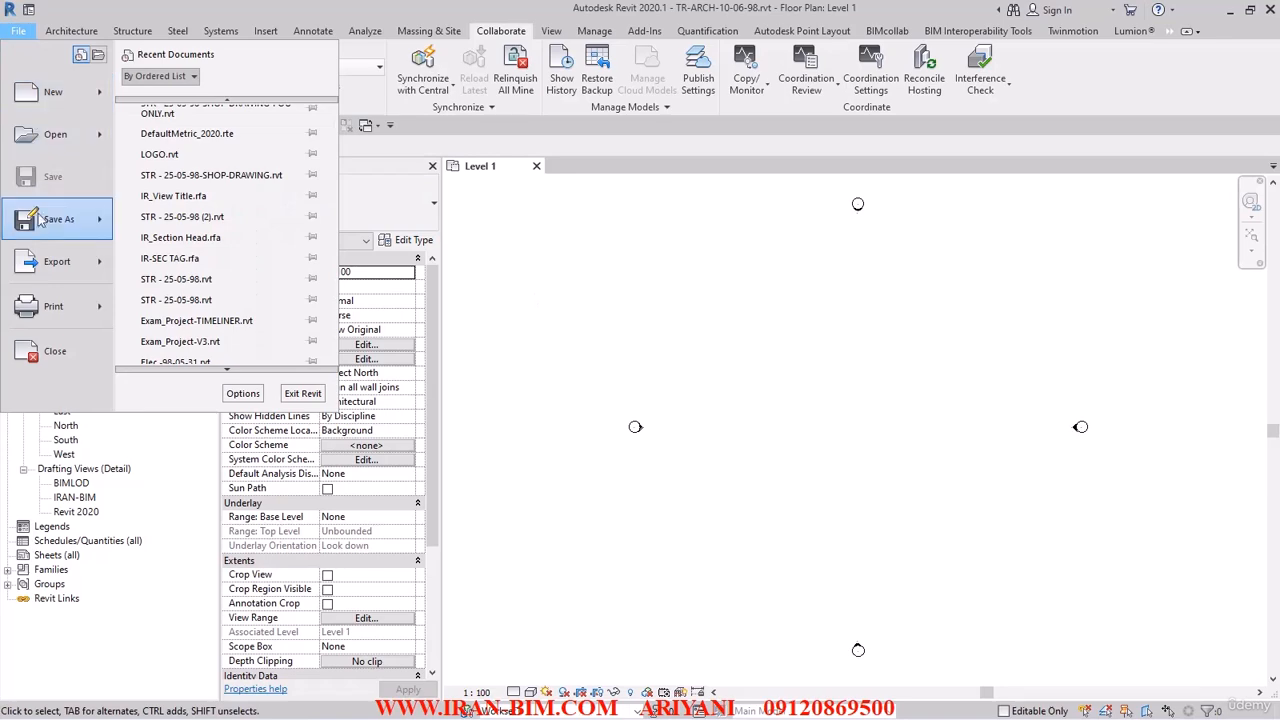
{"action": "mouse_move", "coordinate": [39, 226]}
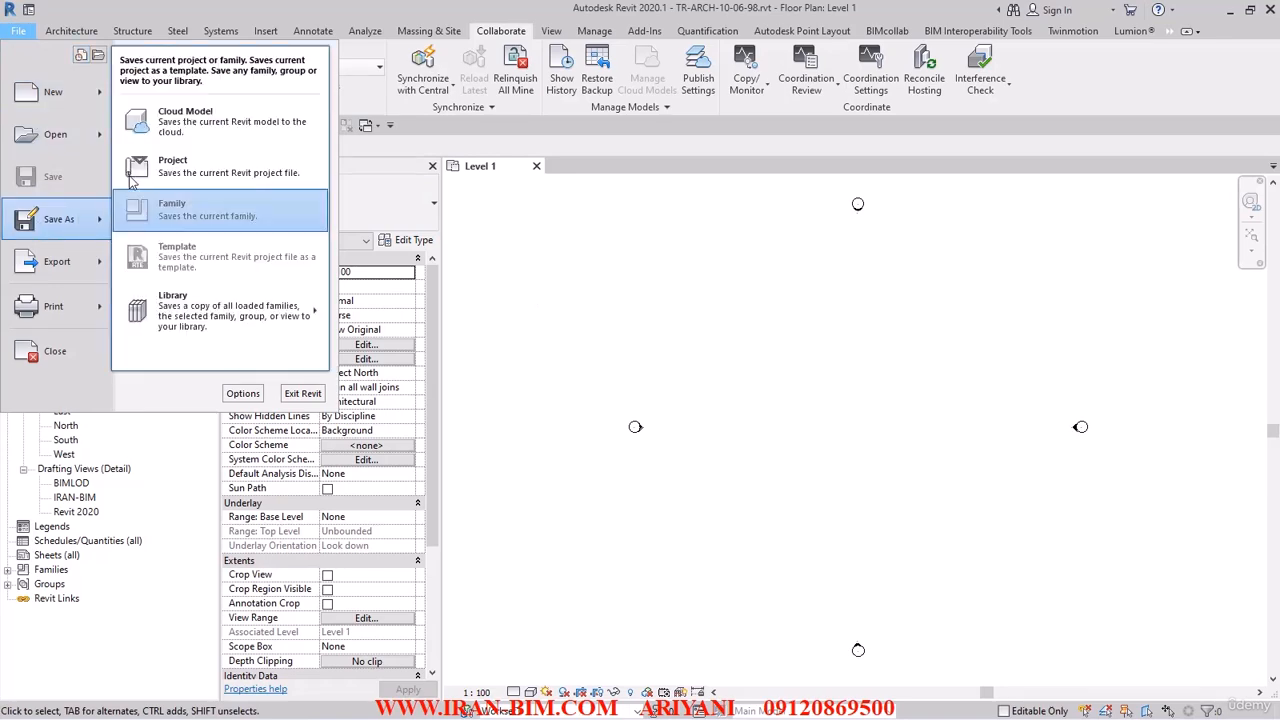
{"action": "left_click", "coordinate": [172, 166]}
{"action": "left_click", "coordinate": [360, 367]}
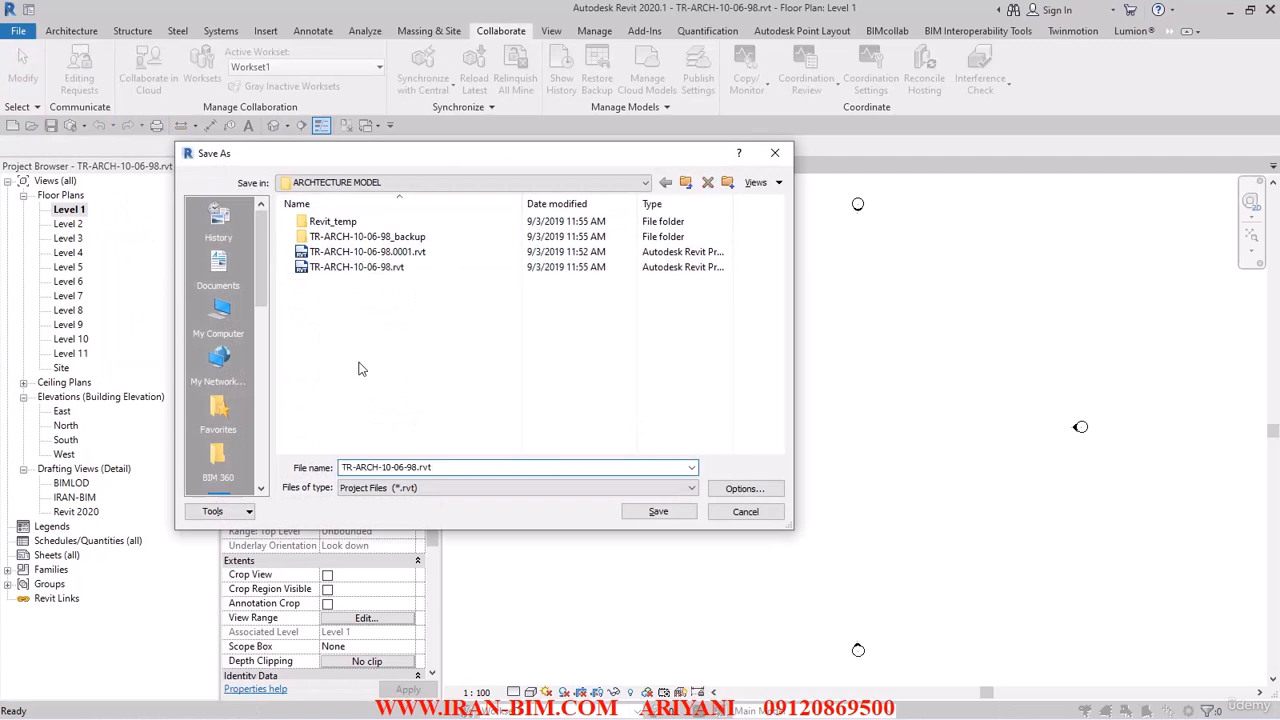
{"action": "left_click", "coordinate": [417, 467]}
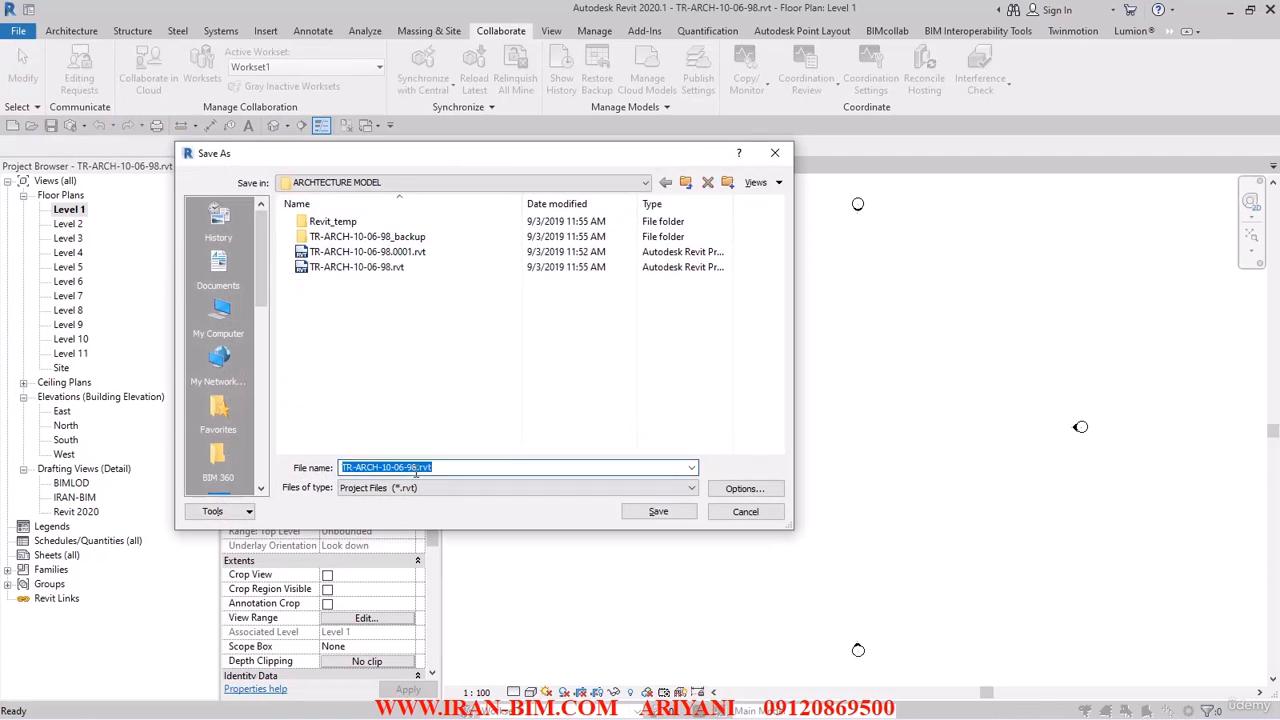
{"action": "left_click", "coordinate": [417, 467]}
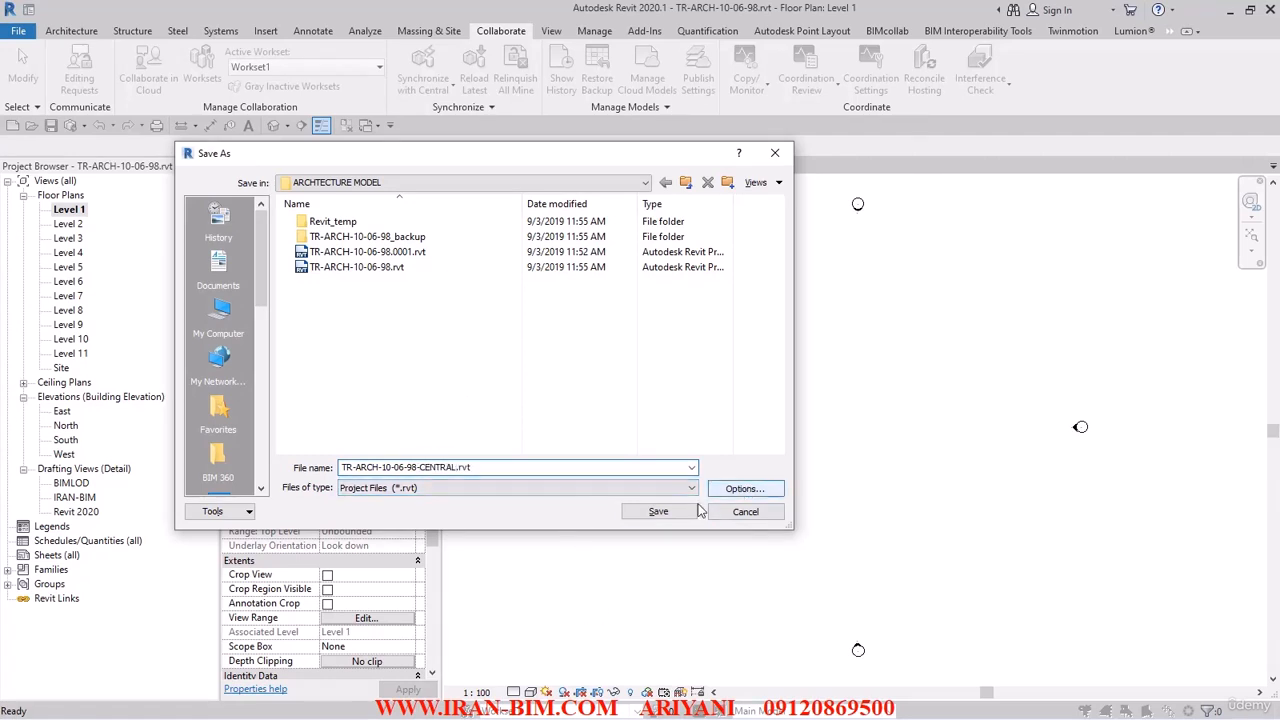
{"action": "left_click", "coordinate": [659, 512]}
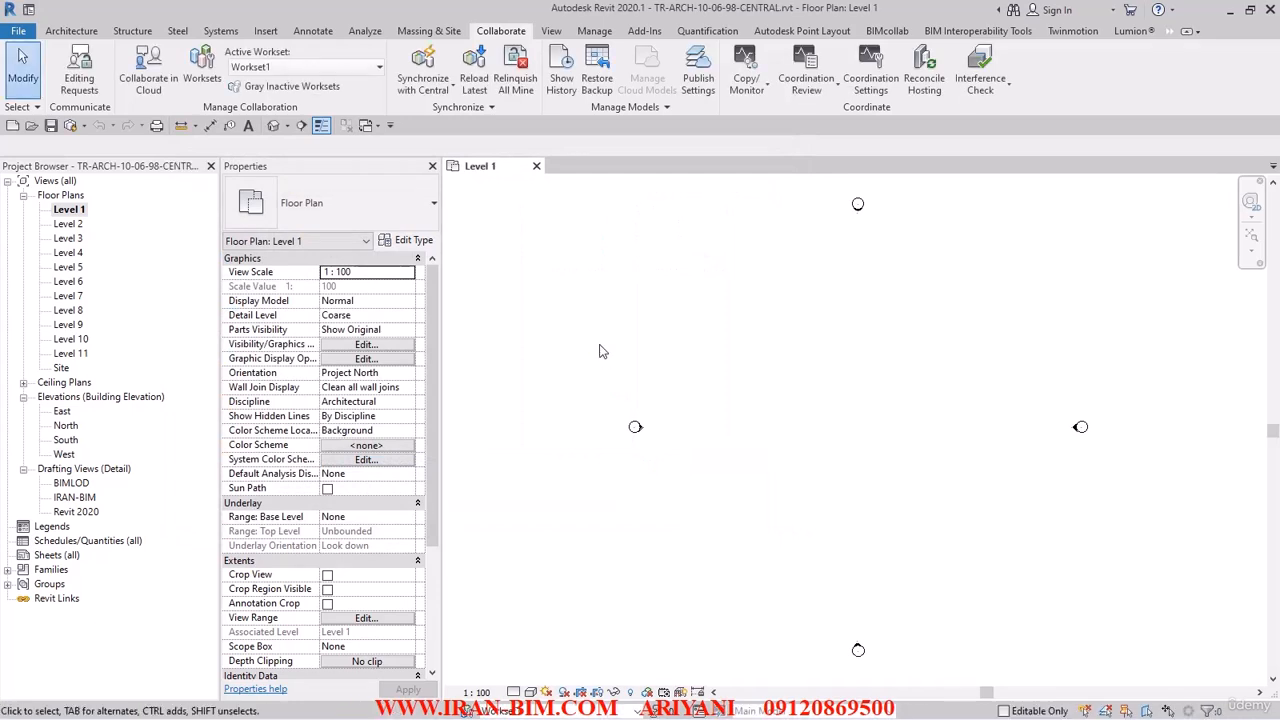
{"action": "left_click", "coordinate": [536, 166]}
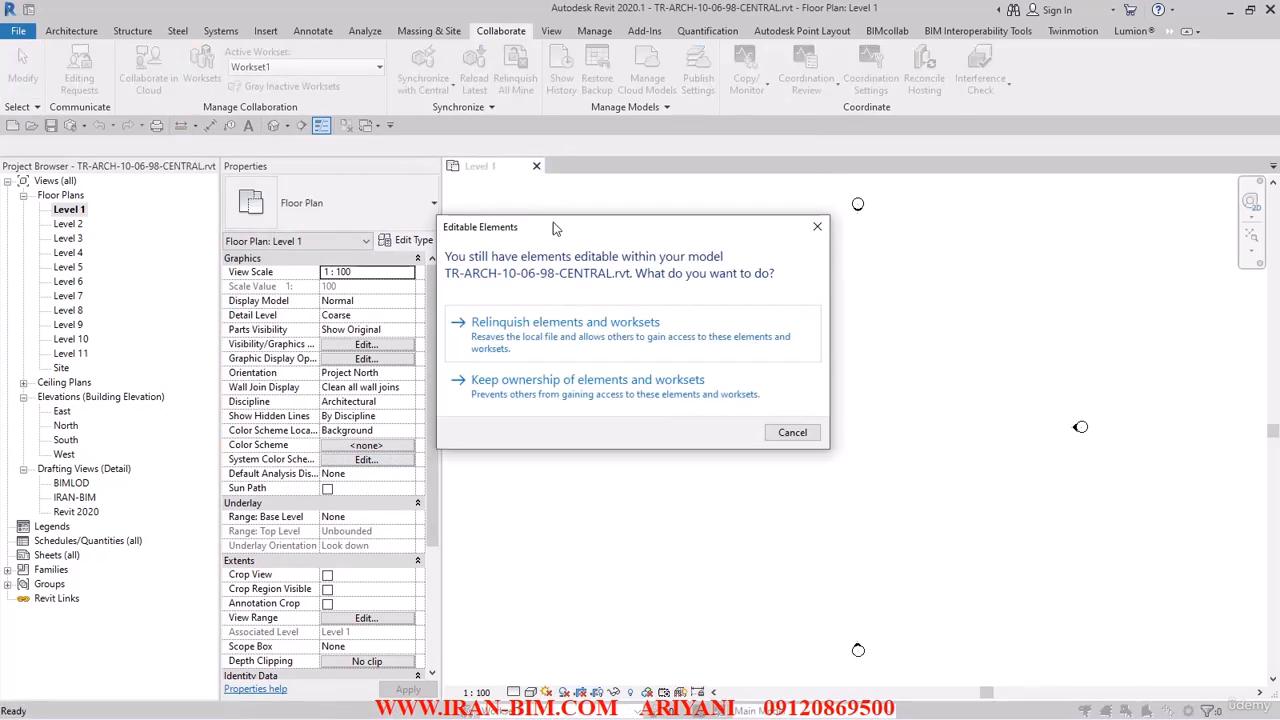
{"action": "left_click", "coordinate": [518, 388]}
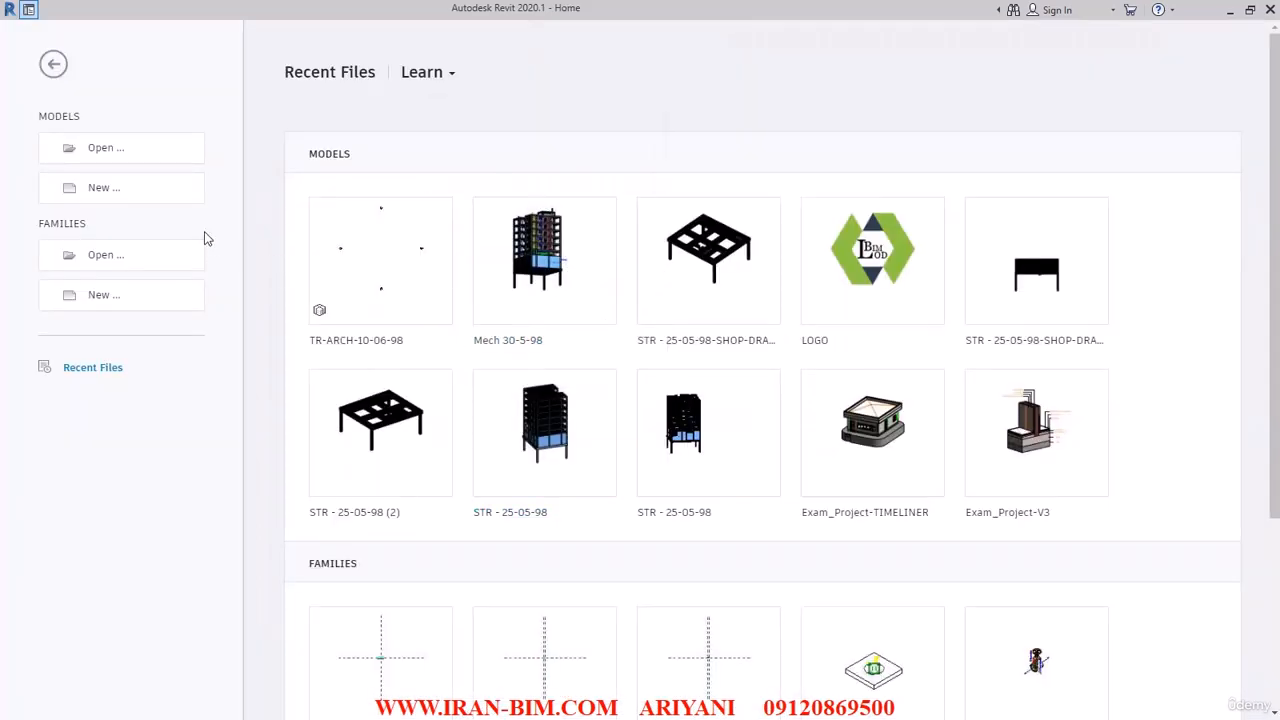
Delete TR-ARCH-10-06-98-CENTRAL.rvt and the TR-ARCH-10-06-98-CENTRAL_backup folder from the ARCHTECTURE MODEL folder while choosing a file to open.
{"action": "left_click", "coordinate": [116, 156]}
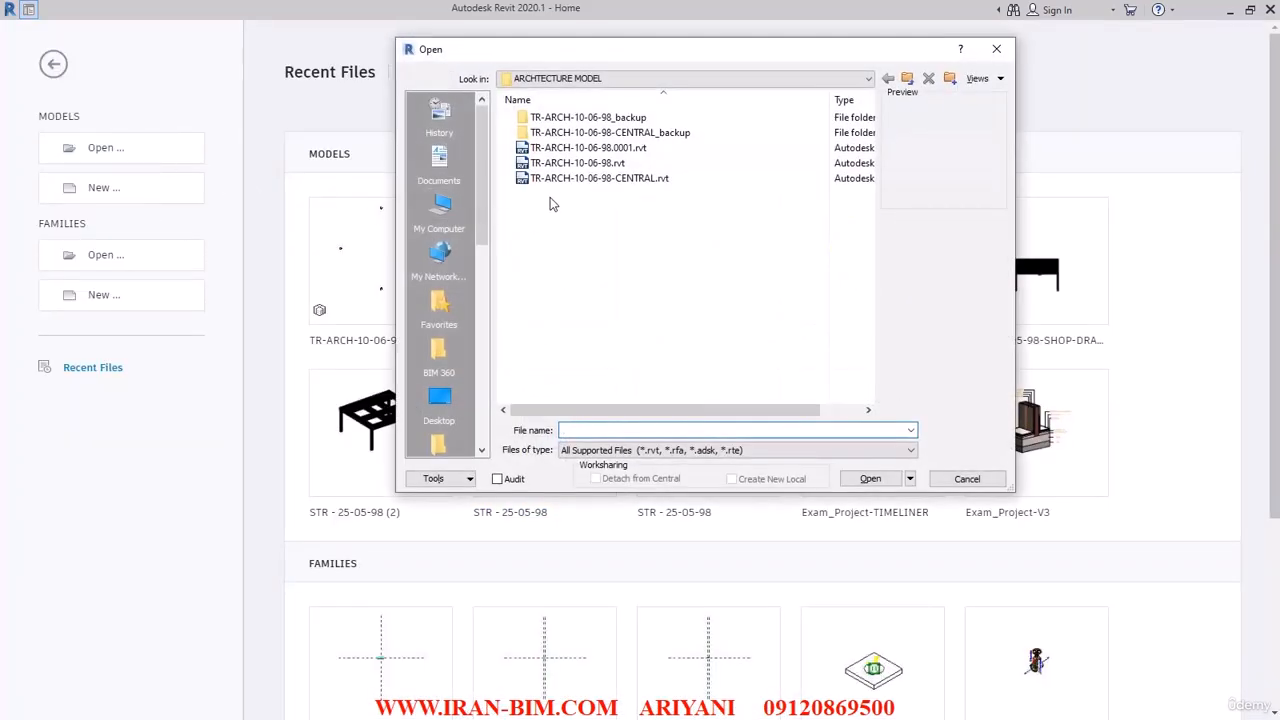
{"action": "left_click", "coordinate": [578, 179]}
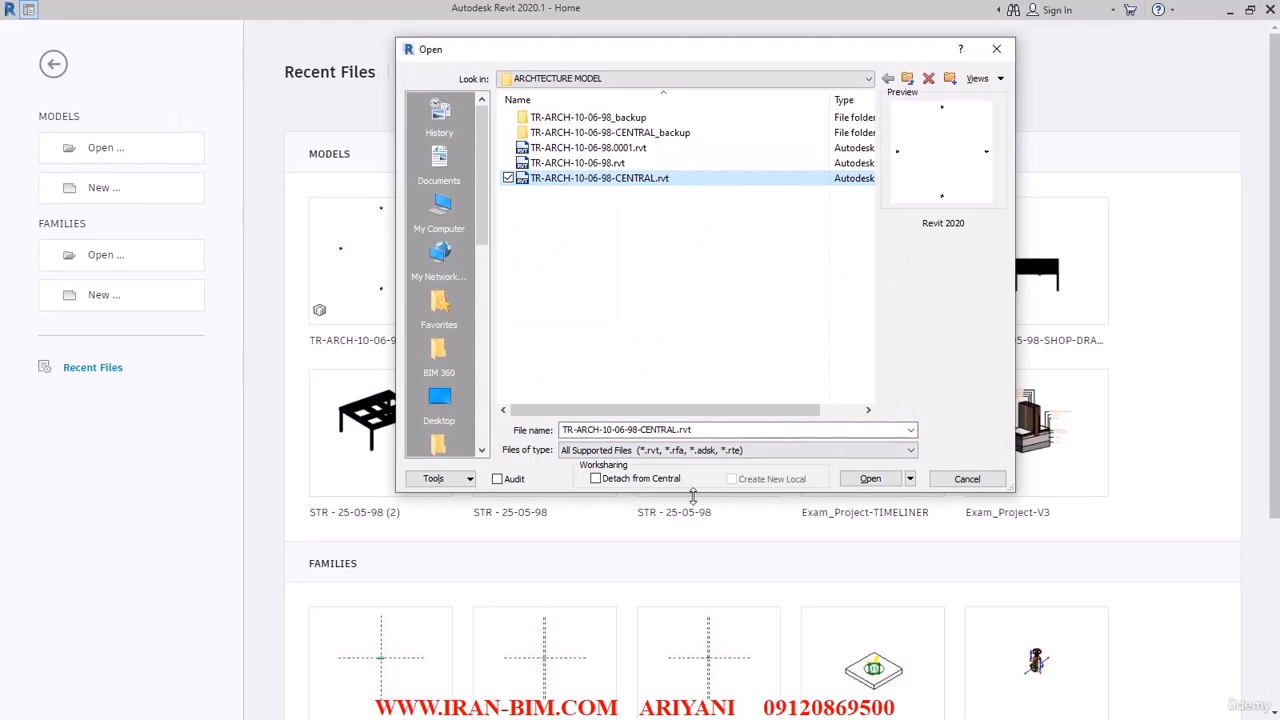
{"action": "left_click", "coordinate": [577, 163]}
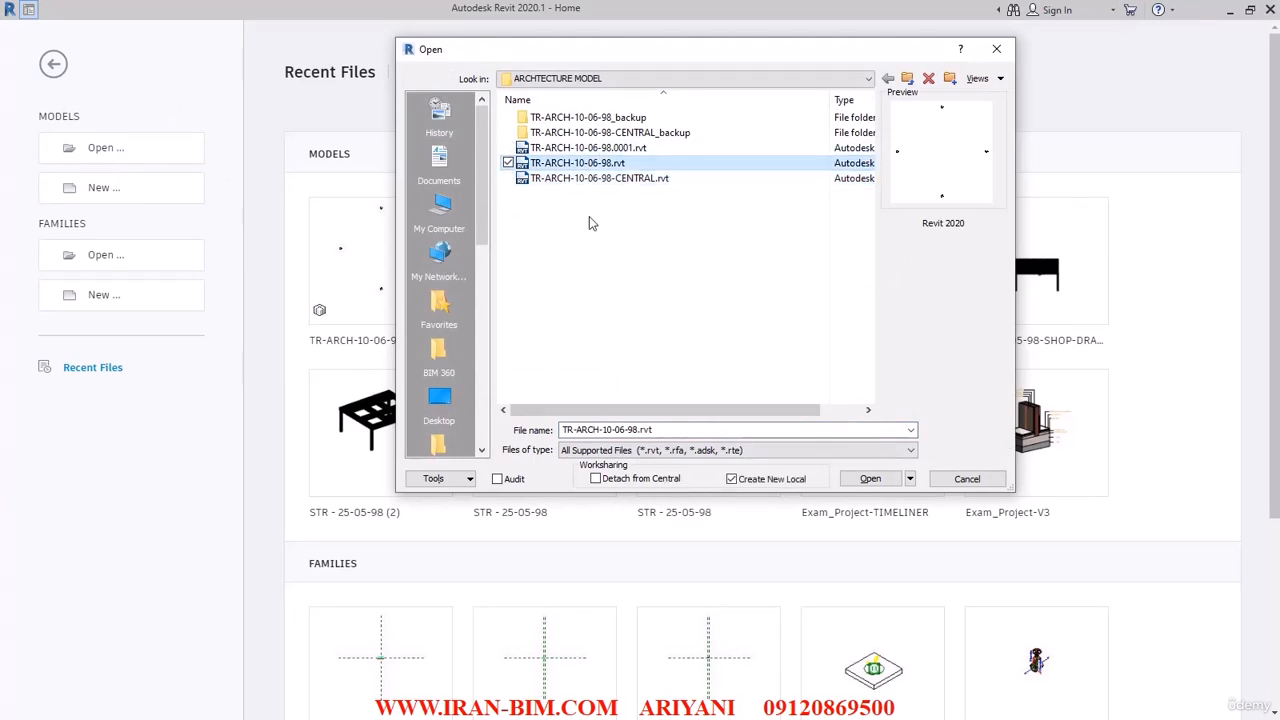
{"action": "left_click", "coordinate": [586, 180]}
{"action": "key", "text": "Delete"}
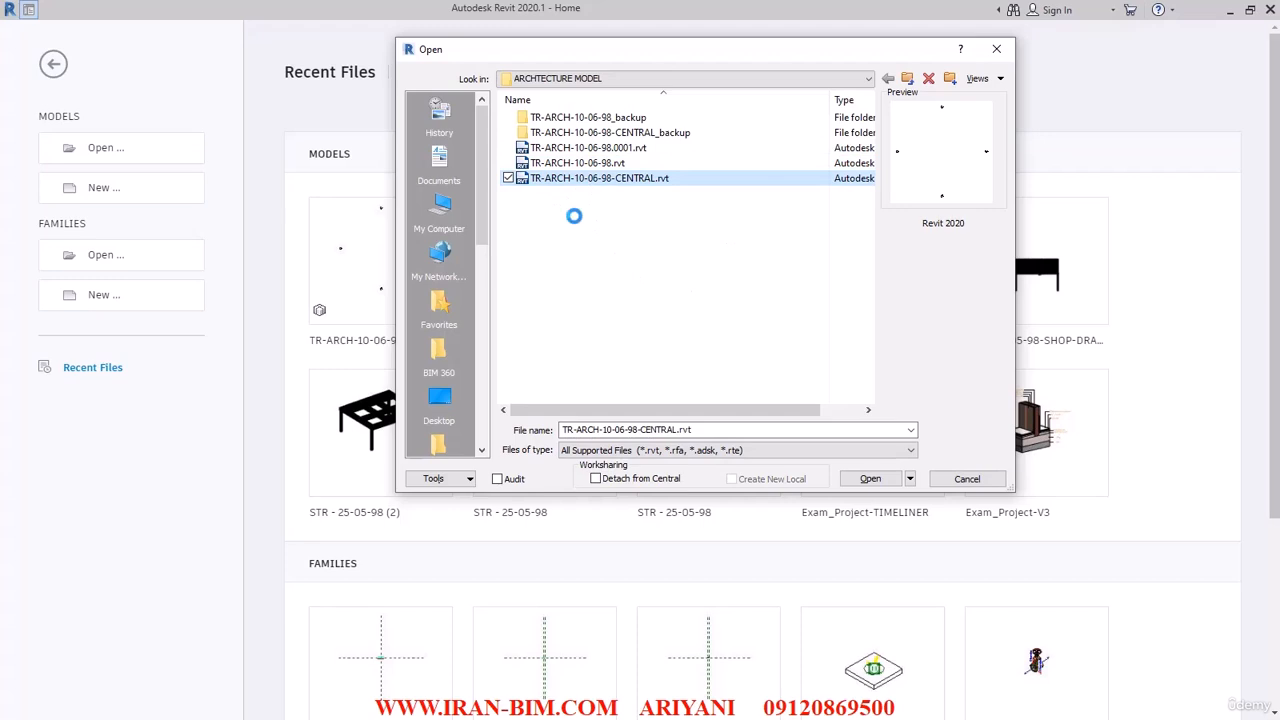
{"action": "left_click", "coordinate": [627, 136]}
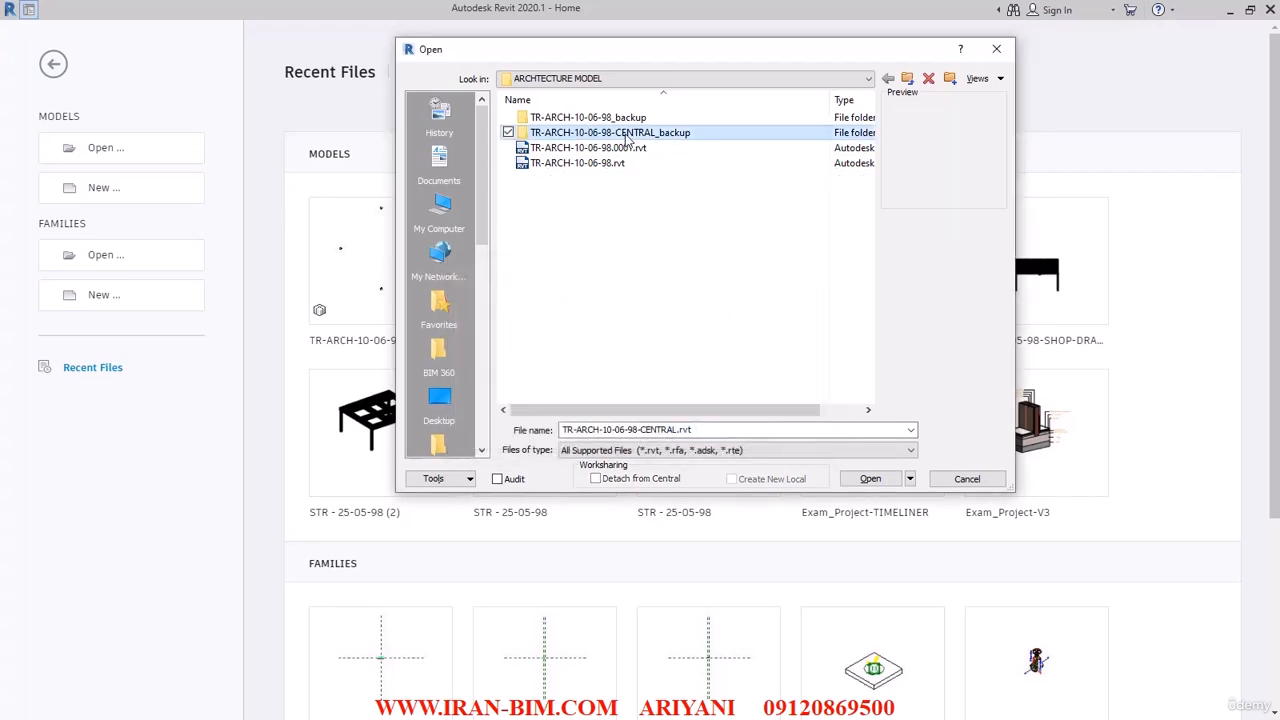
{"action": "key", "text": "Delete"}
{"action": "left_click", "coordinate": [703, 434]}
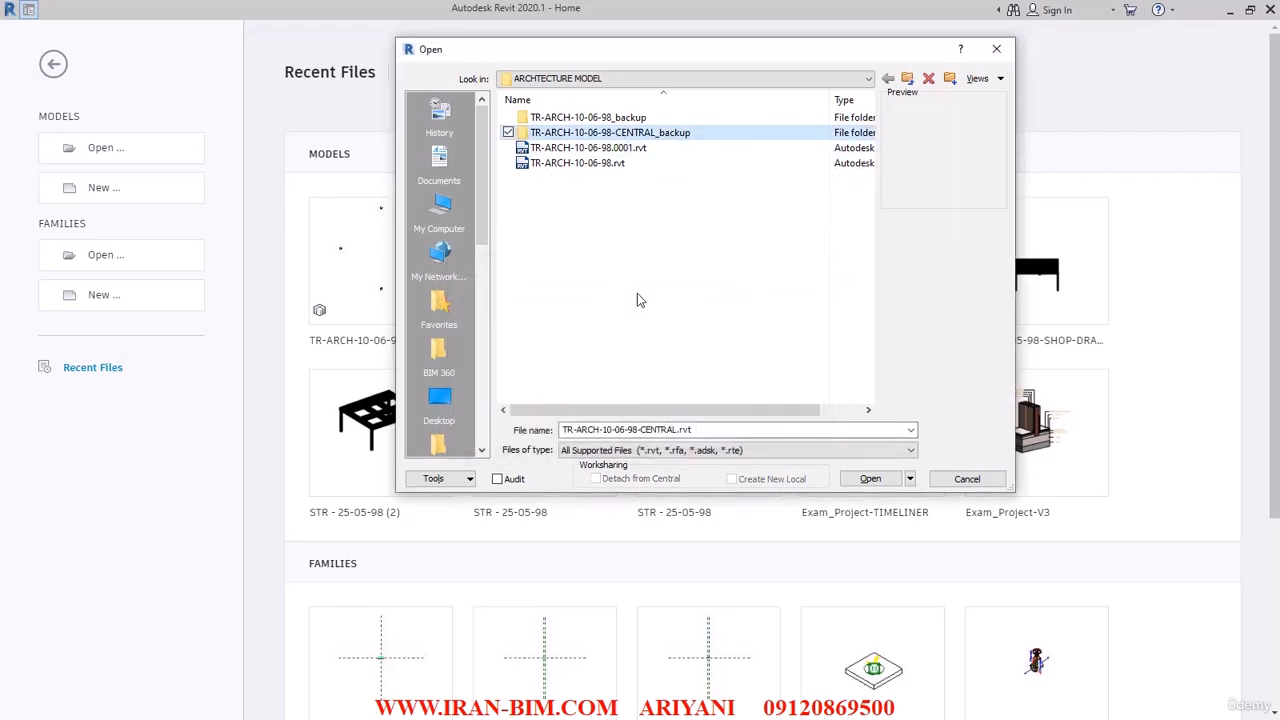
Open TR-ARCH-10-06-98.rvt with the Create New Local option and display its North elevation.
{"action": "left_click", "coordinate": [577, 148]}
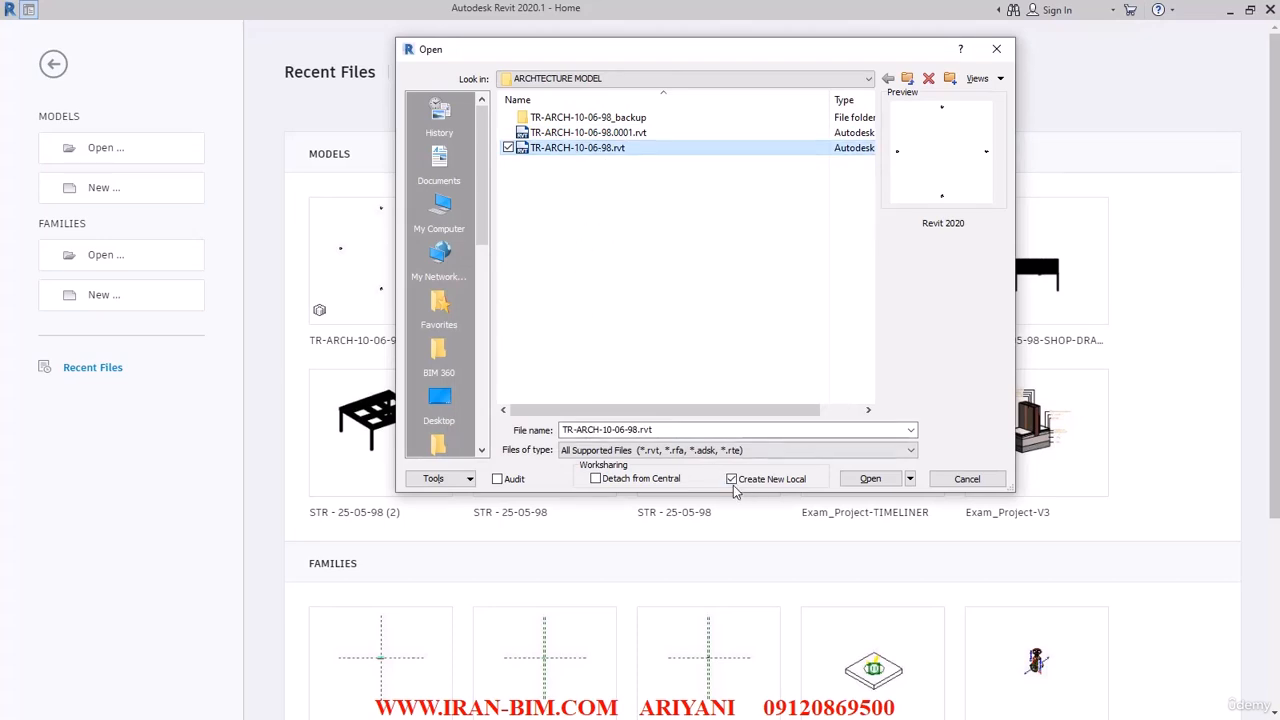
{"action": "left_click", "coordinate": [870, 479]}
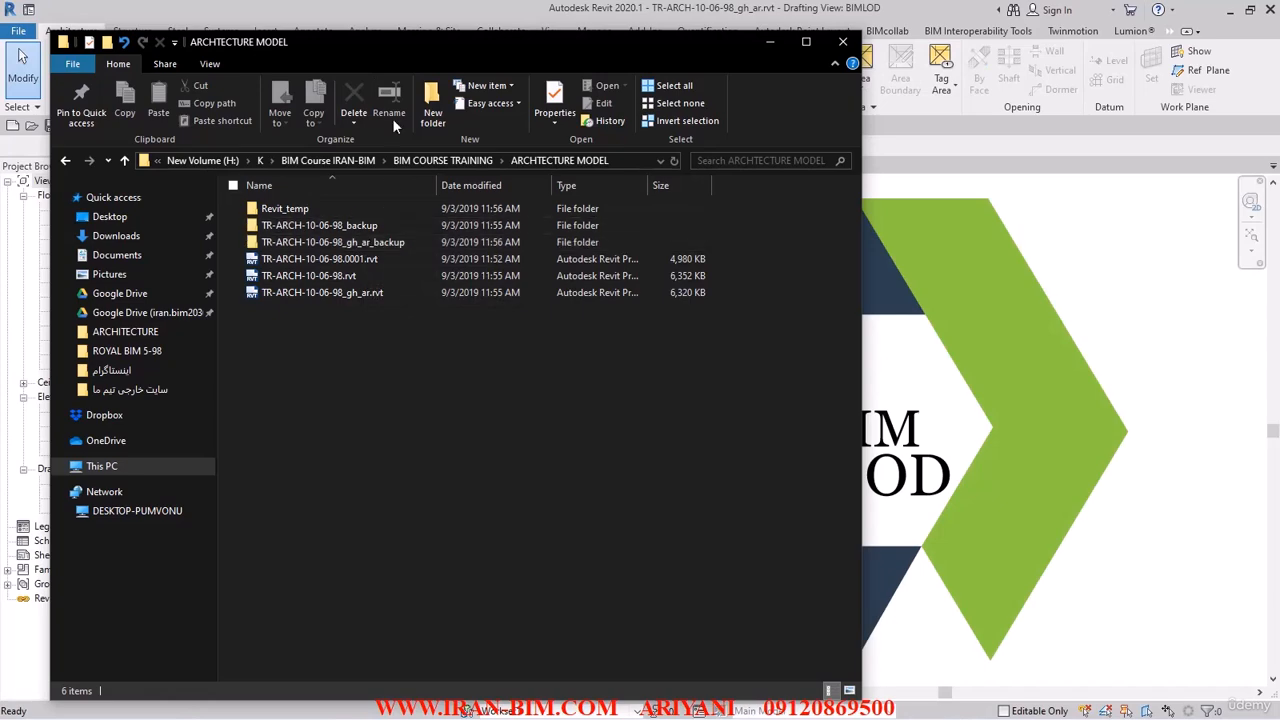
{"action": "left_click", "coordinate": [395, 12]}
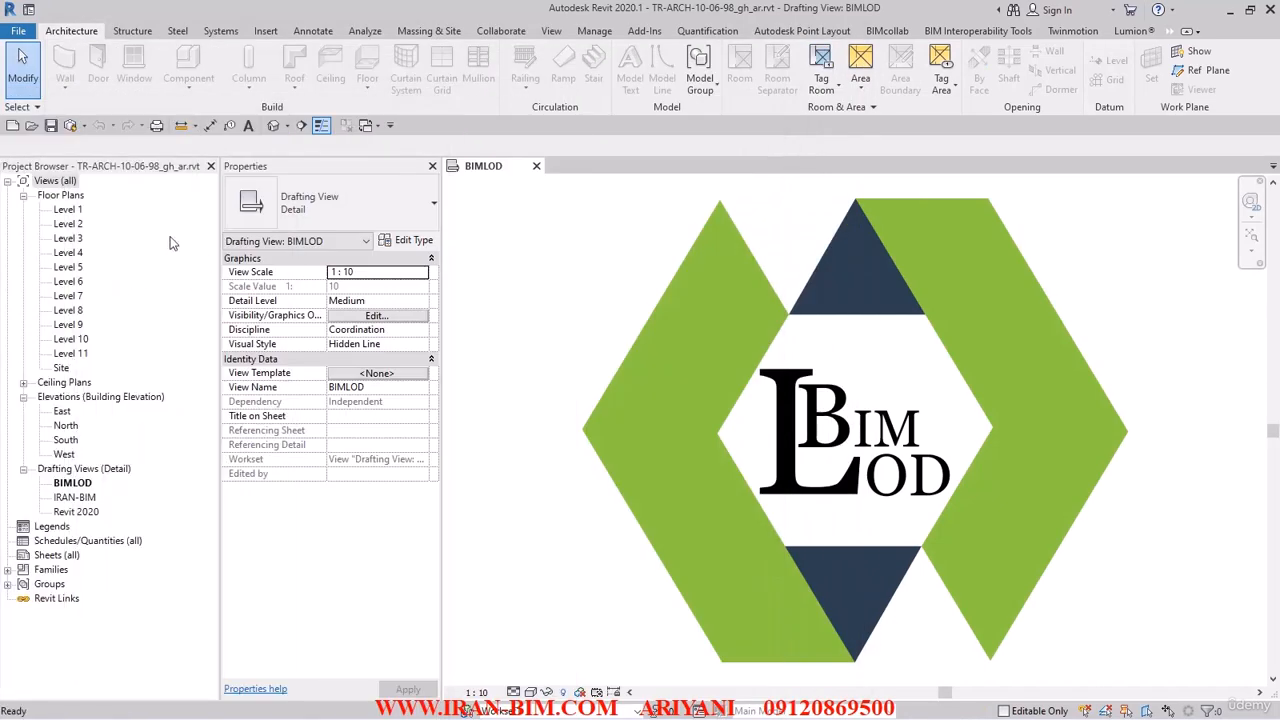
{"action": "left_click", "coordinate": [66, 425]}
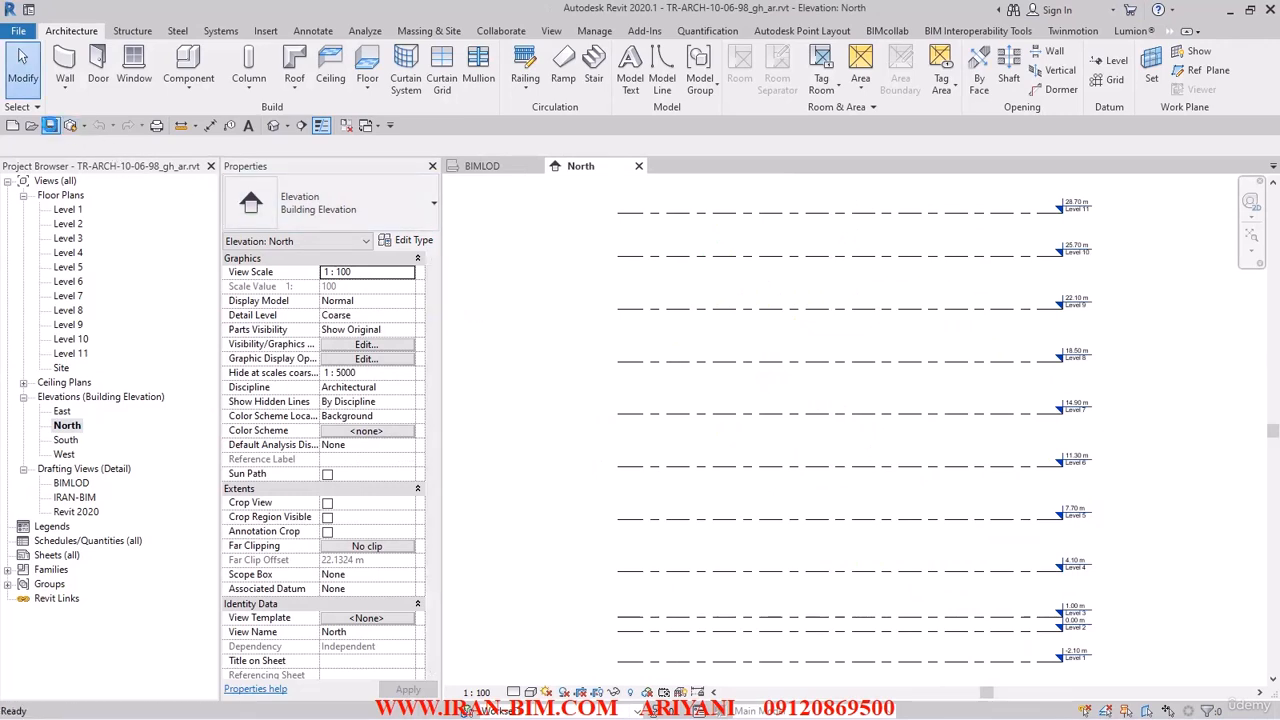
Bring up the collaboration and synchronization tools for the local model.
{"action": "left_click", "coordinate": [70, 127]}
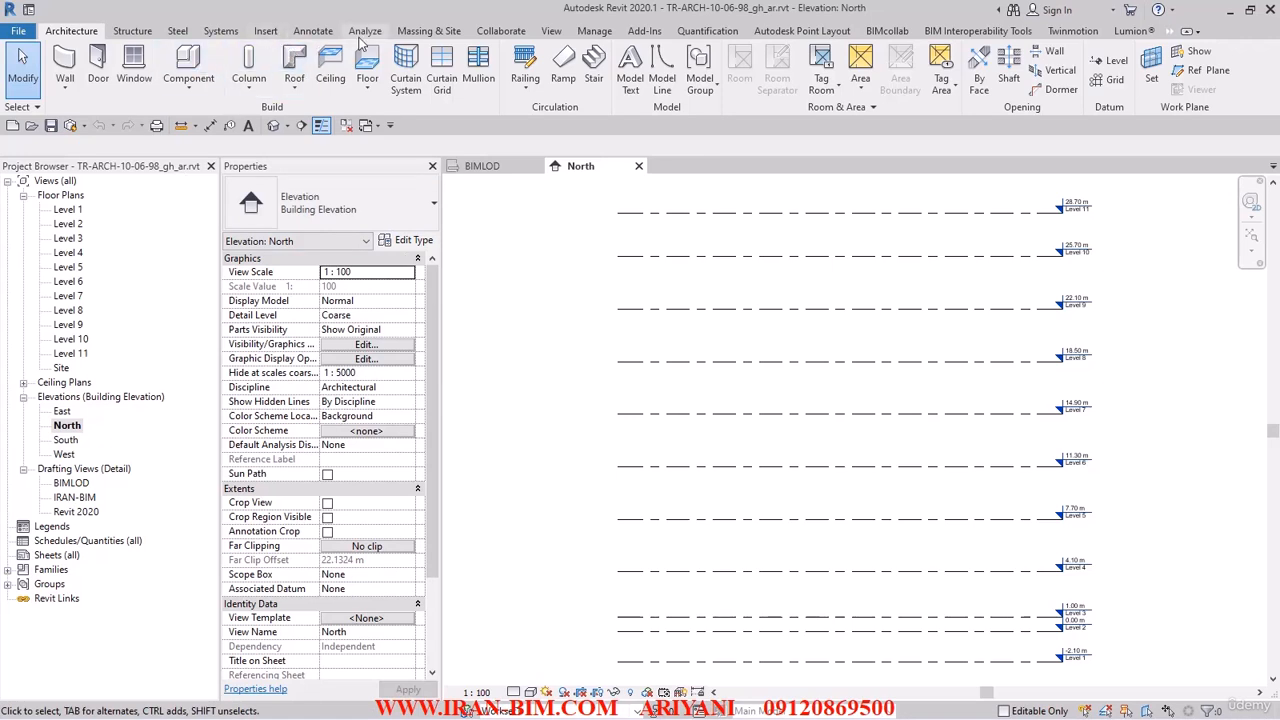
{"action": "left_click", "coordinate": [600, 31]}
{"action": "left_click", "coordinate": [486, 35]}
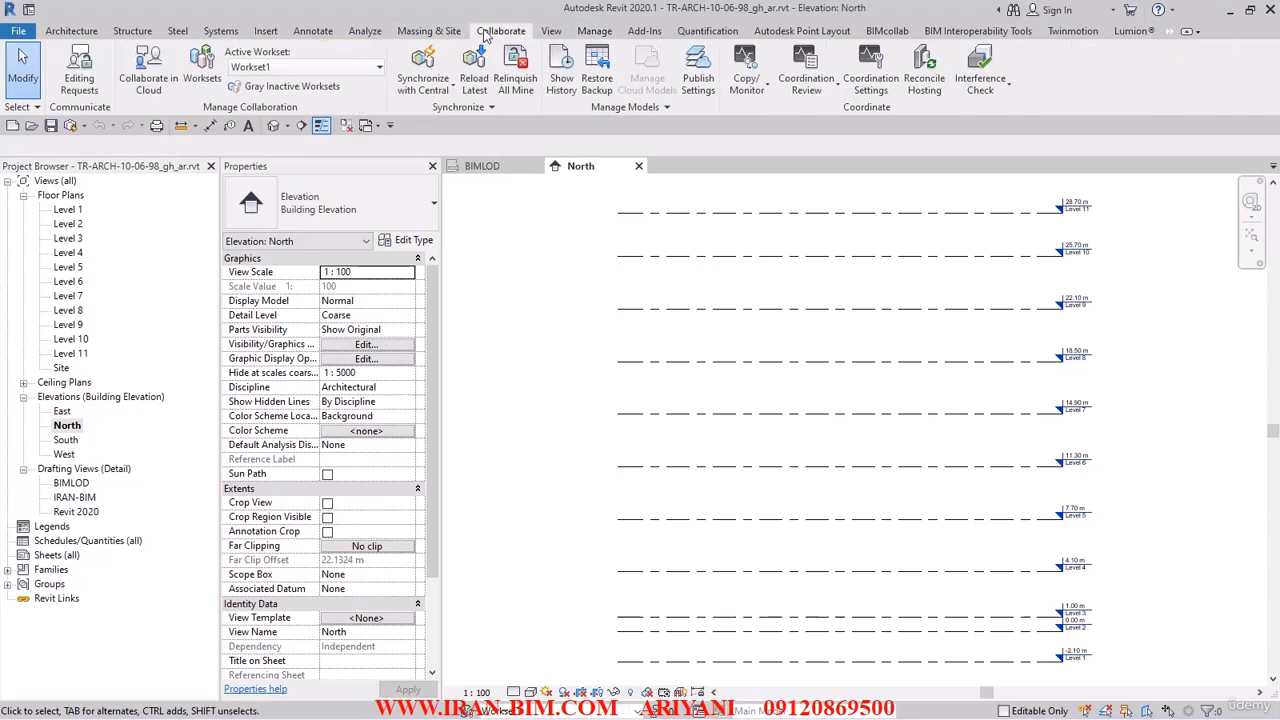